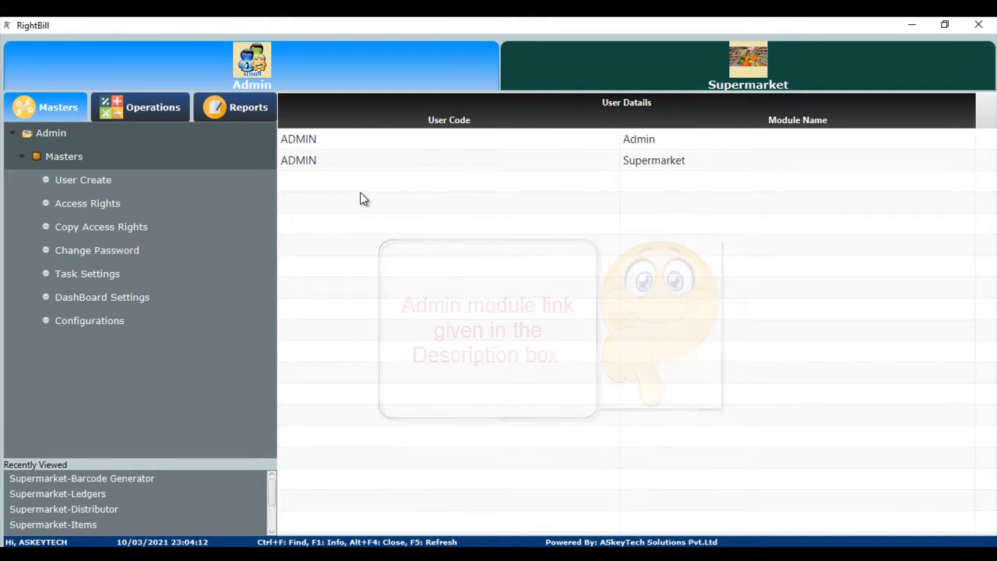
# Open the Supermarket module's Stores master and review its round-off and preferred bill language options.
pyautogui.click(639, 75)
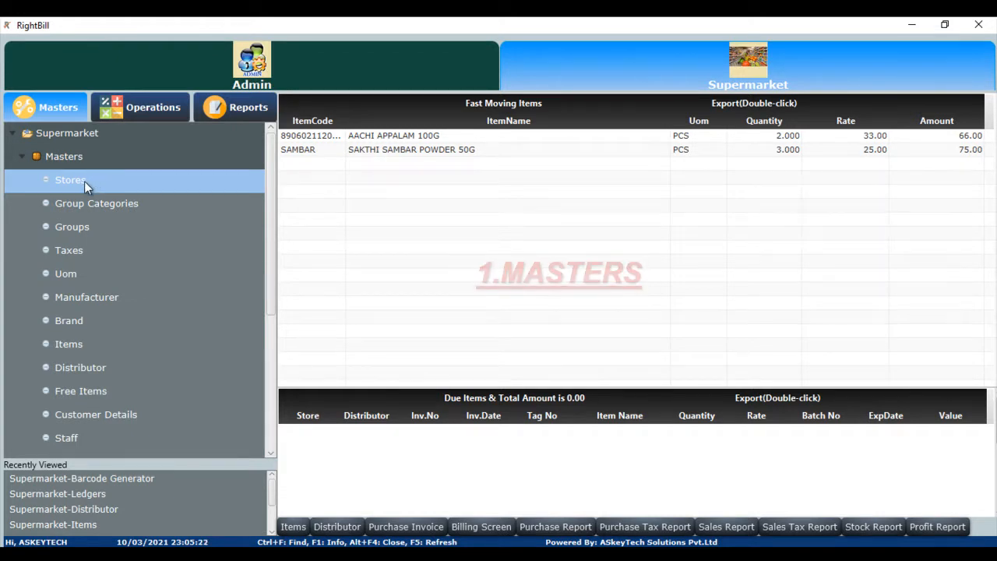
pyautogui.doubleClick(84, 181)
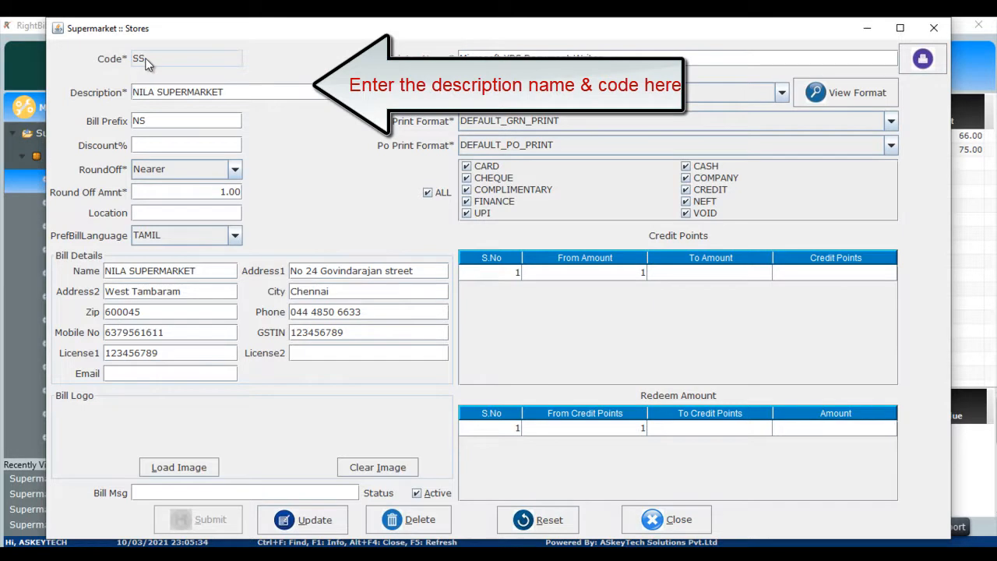
pyautogui.click(145, 143)
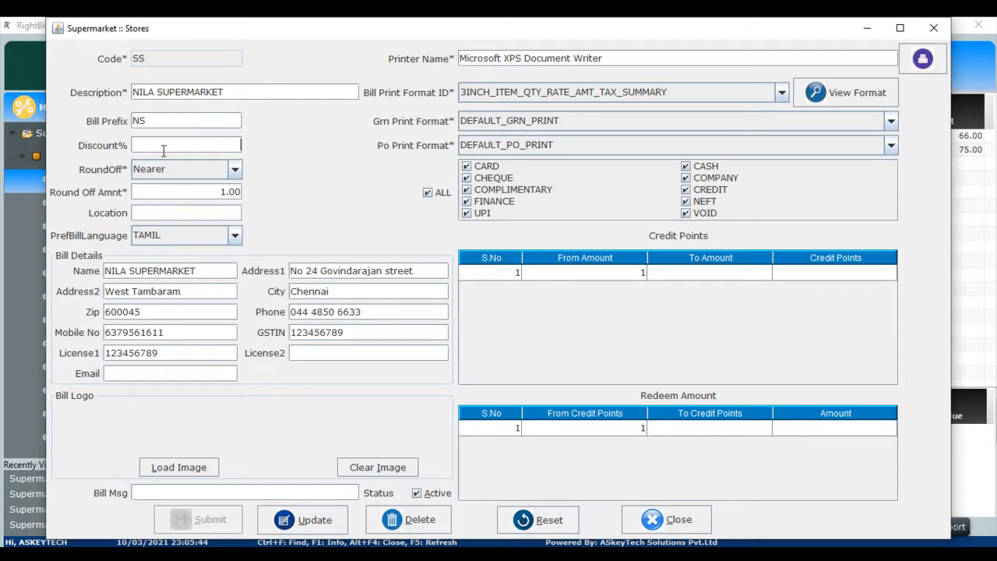
pyautogui.click(234, 171)
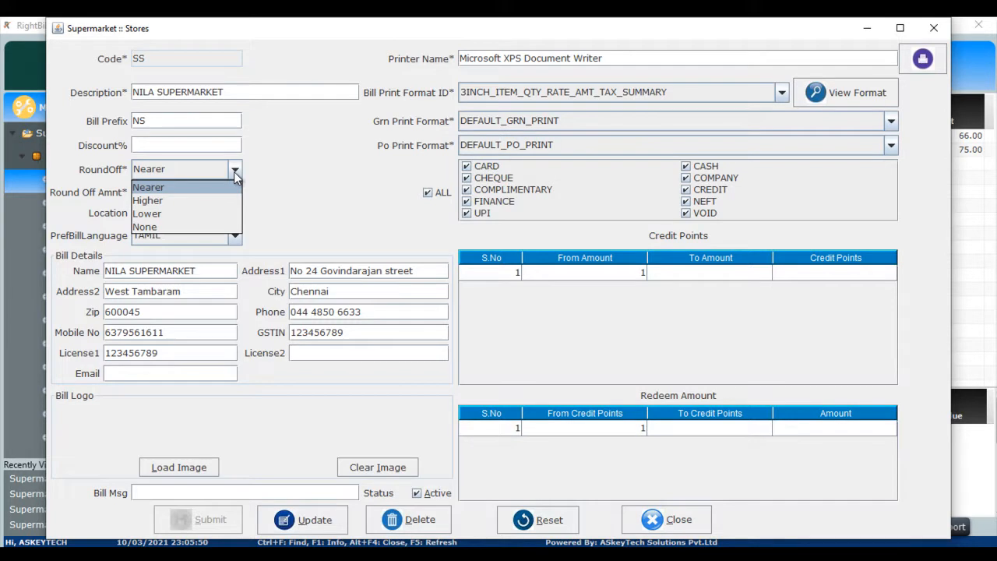
pyautogui.click(273, 169)
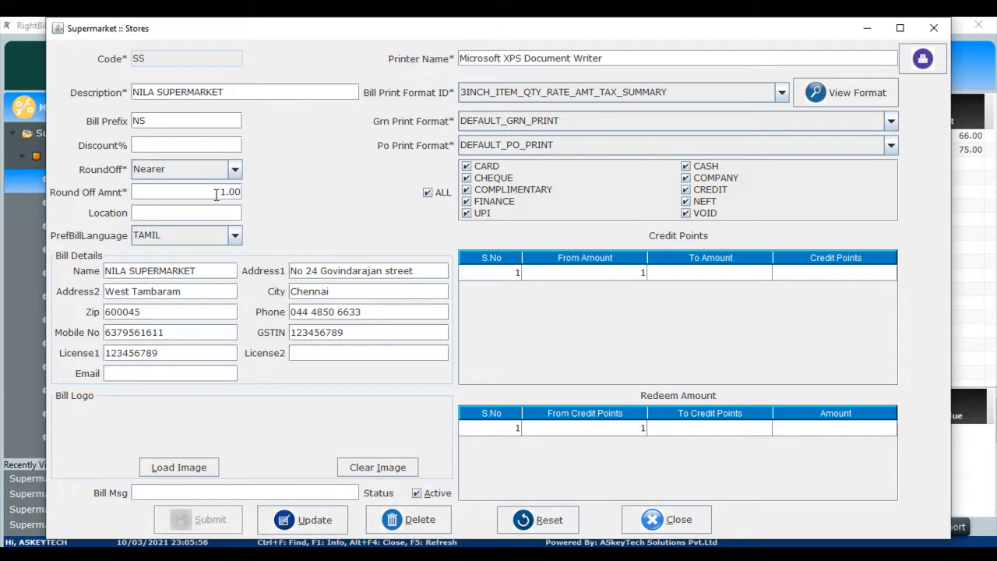
pyautogui.click(235, 237)
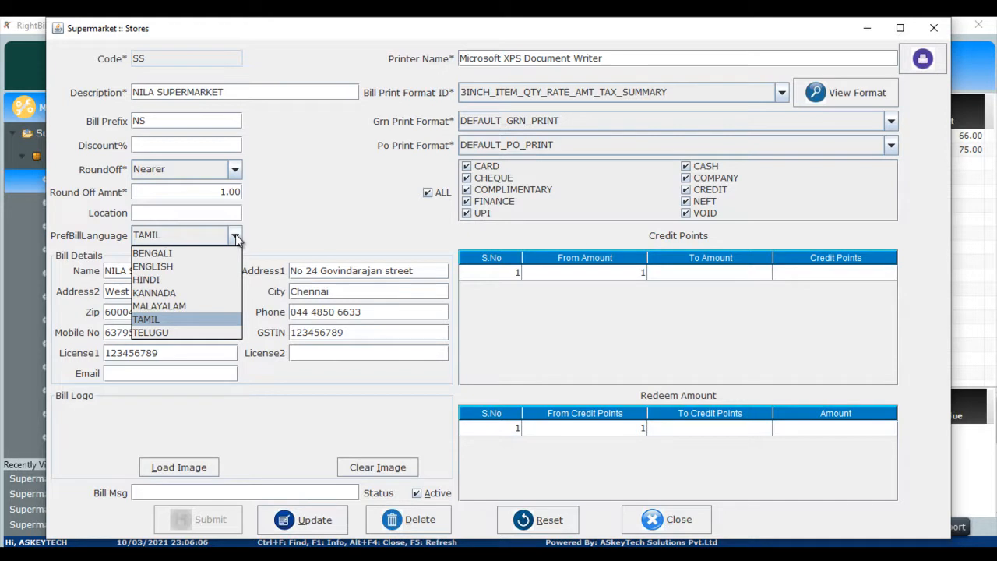
pyautogui.click(236, 237)
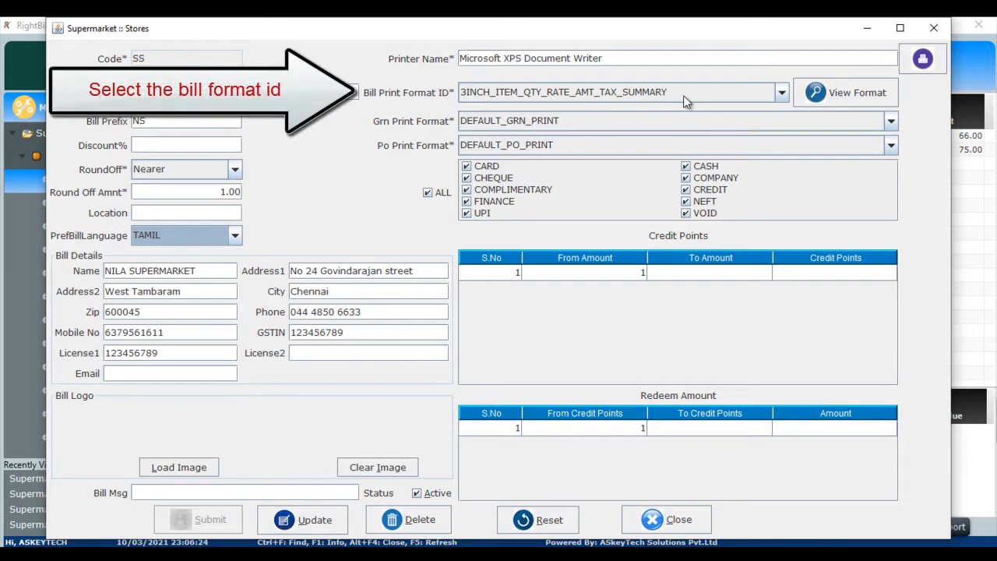
# Preview the 3INCH_ITEM_QTY_RATE_AMT_TAX_SUMMARY bill print format after browsing the format list, then close the Stores form.
pyautogui.click(785, 92)
pyautogui.click(786, 90)
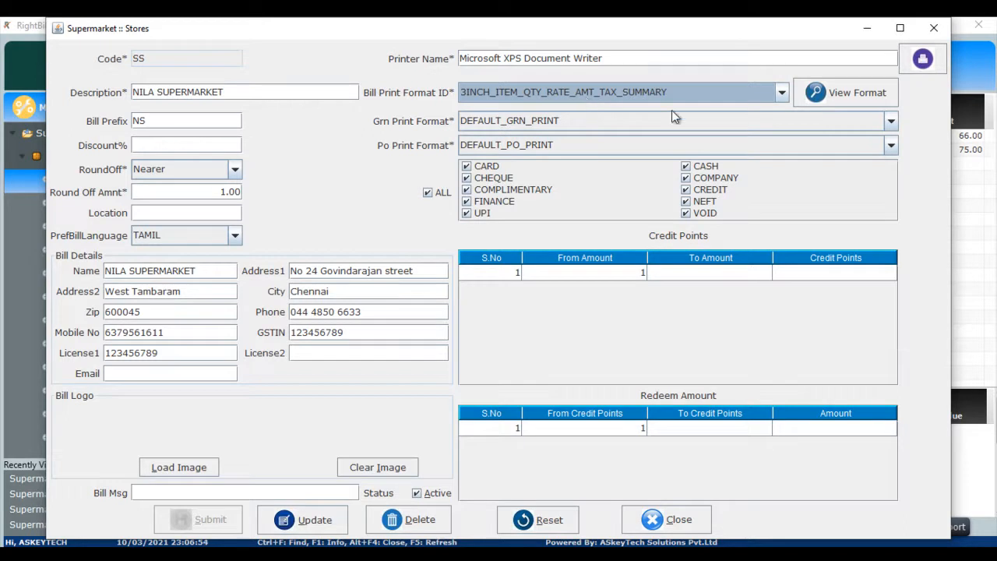
pyautogui.click(782, 93)
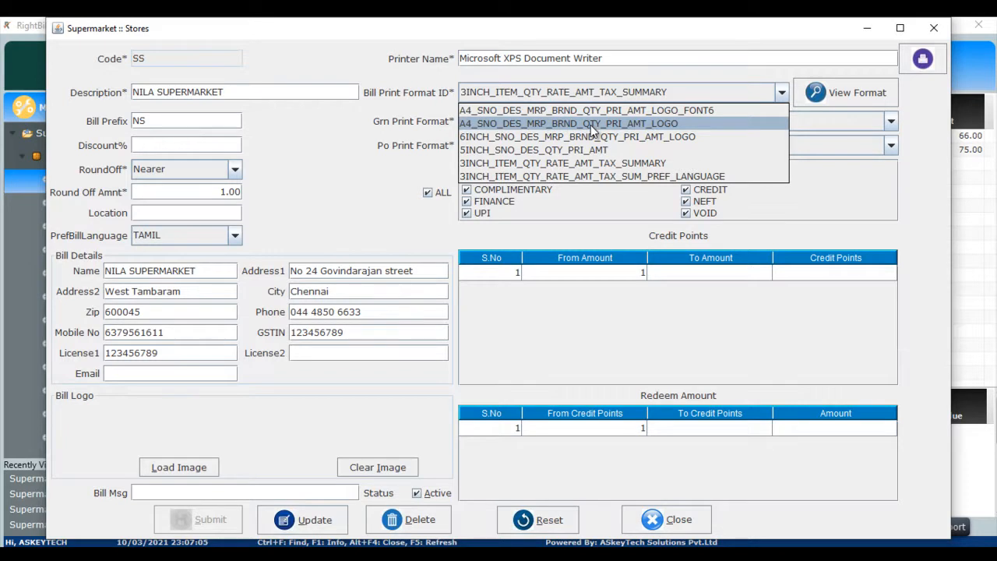
pyautogui.click(837, 182)
pyautogui.click(832, 95)
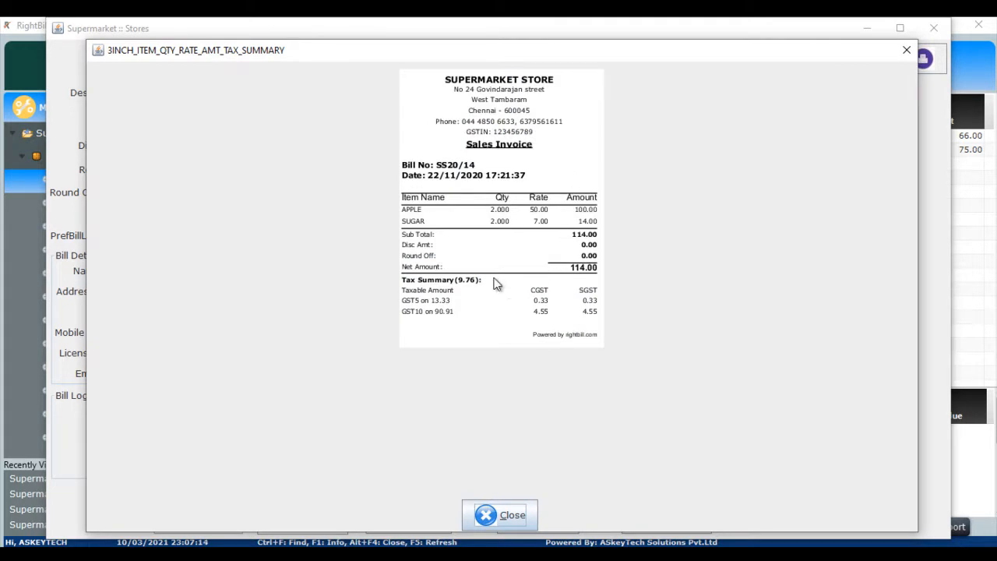
pyautogui.click(506, 514)
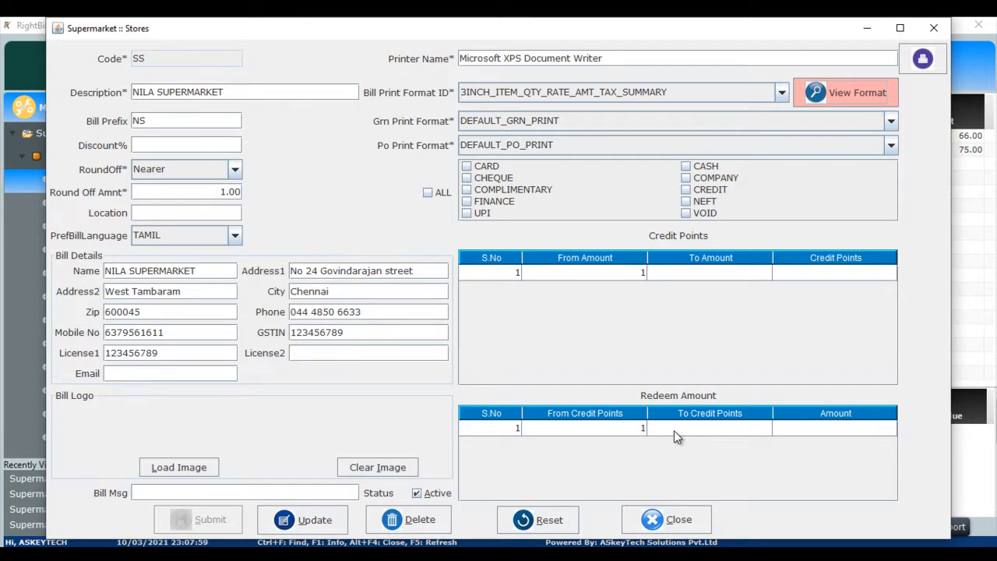
pyautogui.click(676, 518)
pyautogui.click(482, 302)
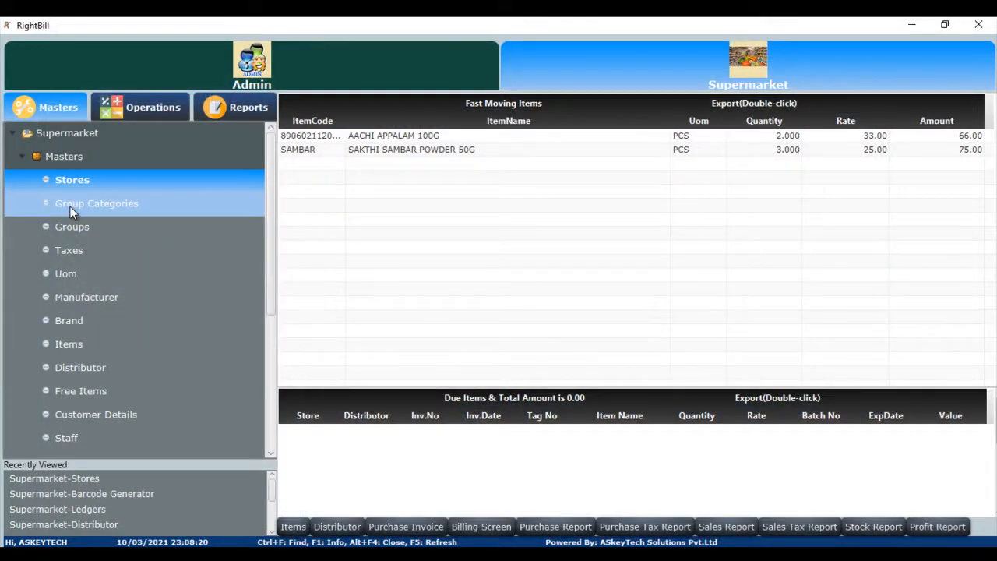
# Open Group Categories and load the FOOD category by its code.
pyautogui.click(70, 204)
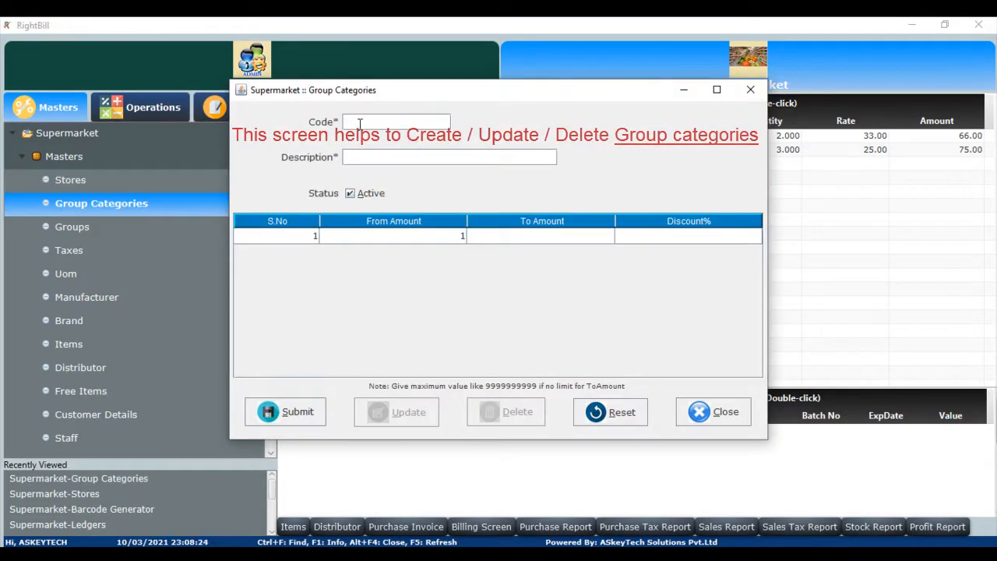
pyautogui.write('FOOD')
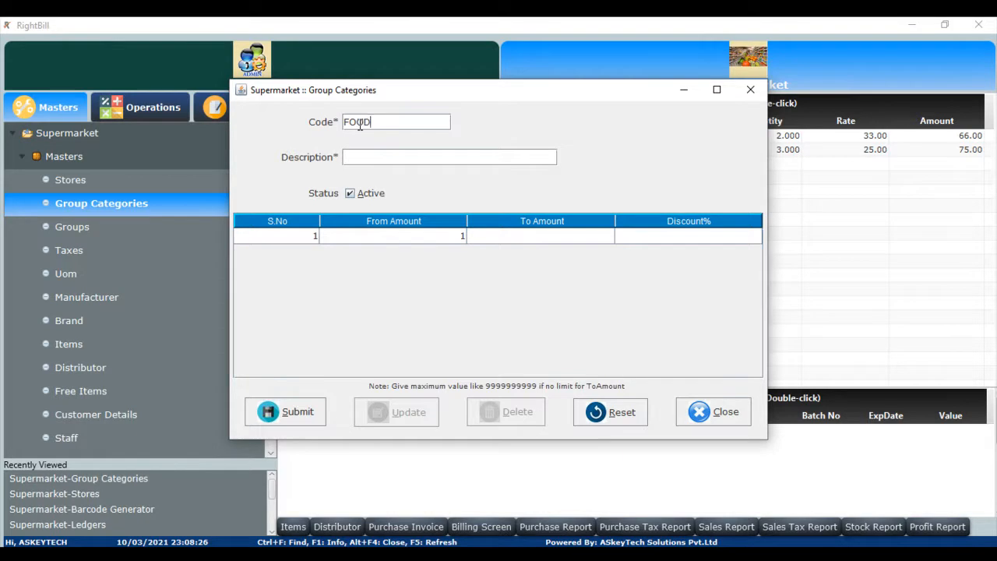
pyautogui.press('Return')
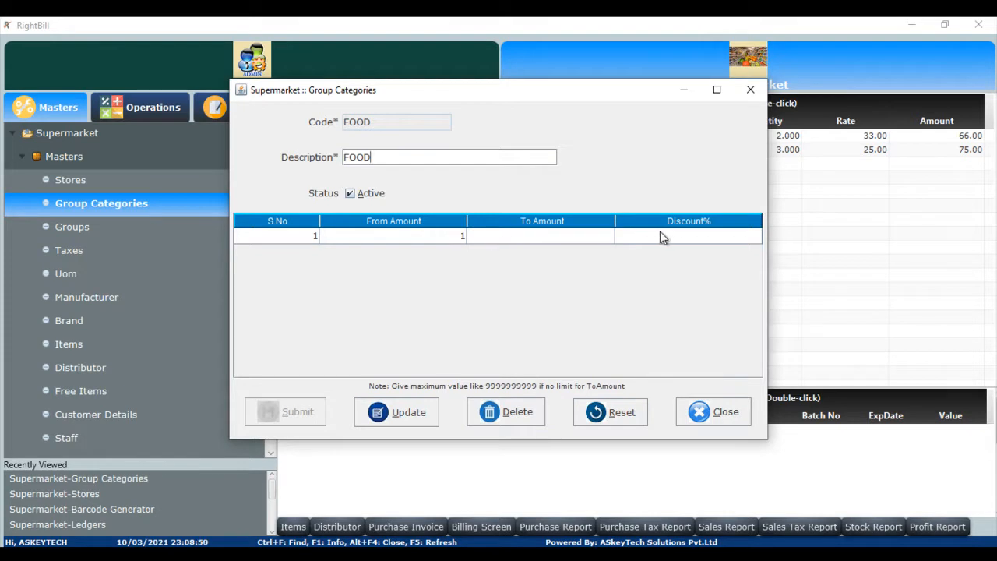
# Enter discount slabs of 1–500 at 5% and 500.01–1000 at 10%, then close the form without updating.
pyautogui.click(585, 241)
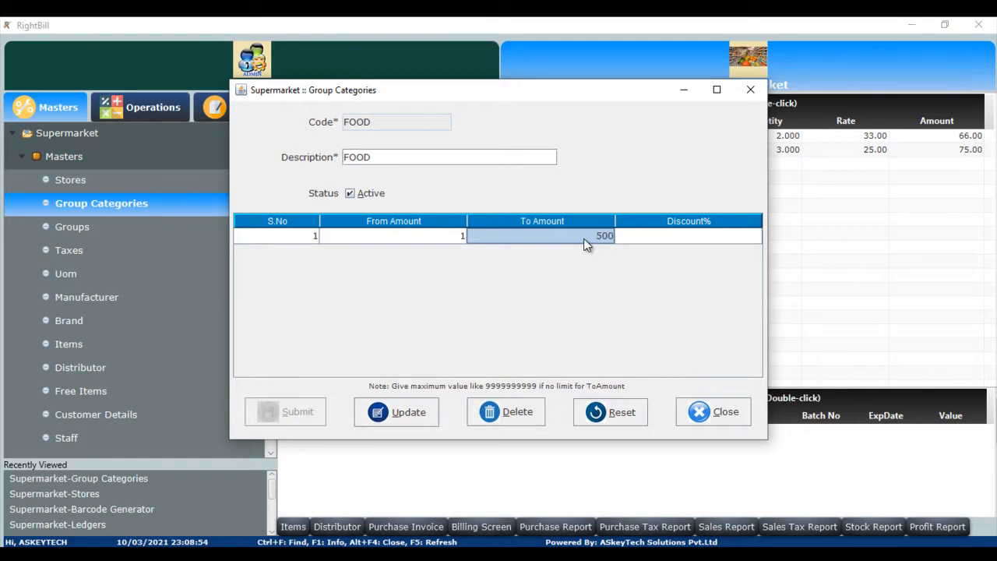
pyautogui.press('Return')
pyautogui.write('5')
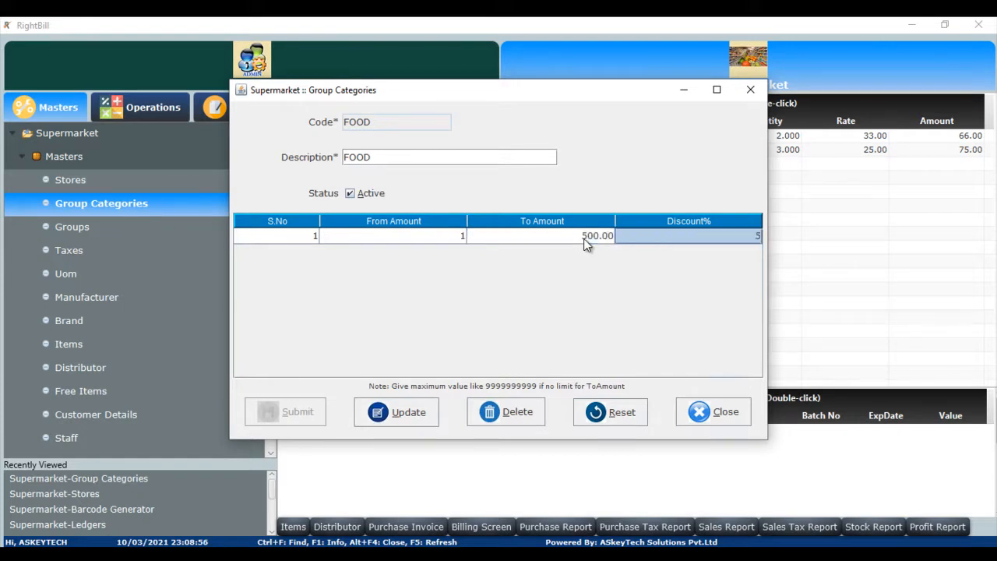
pyautogui.press('Return')
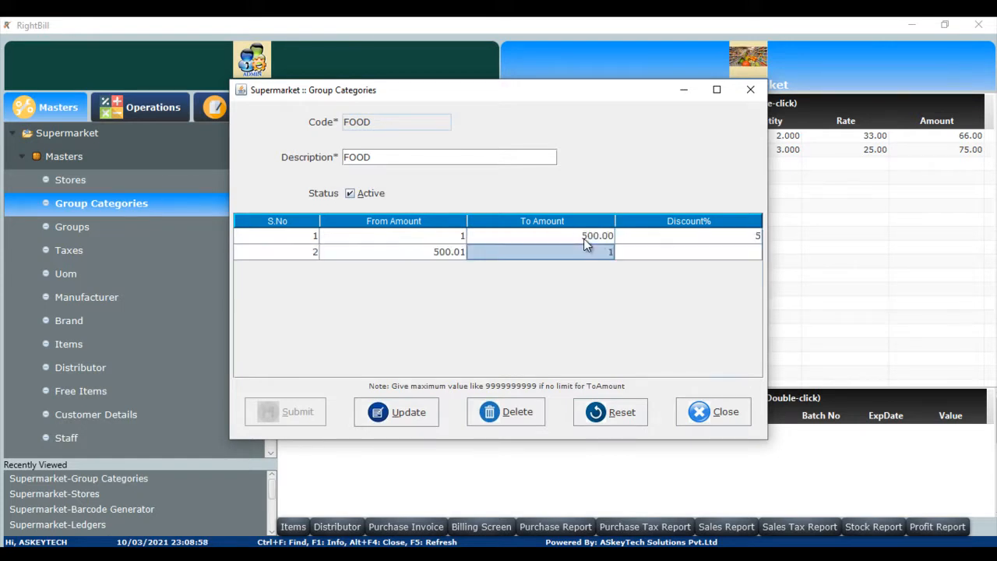
pyautogui.press('Return')
pyautogui.write('10')
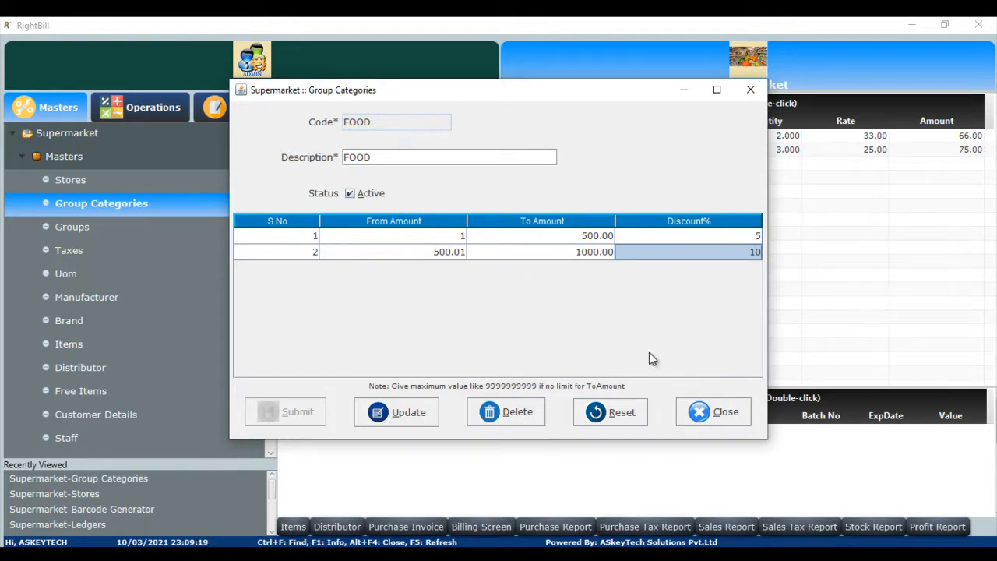
pyautogui.click(712, 412)
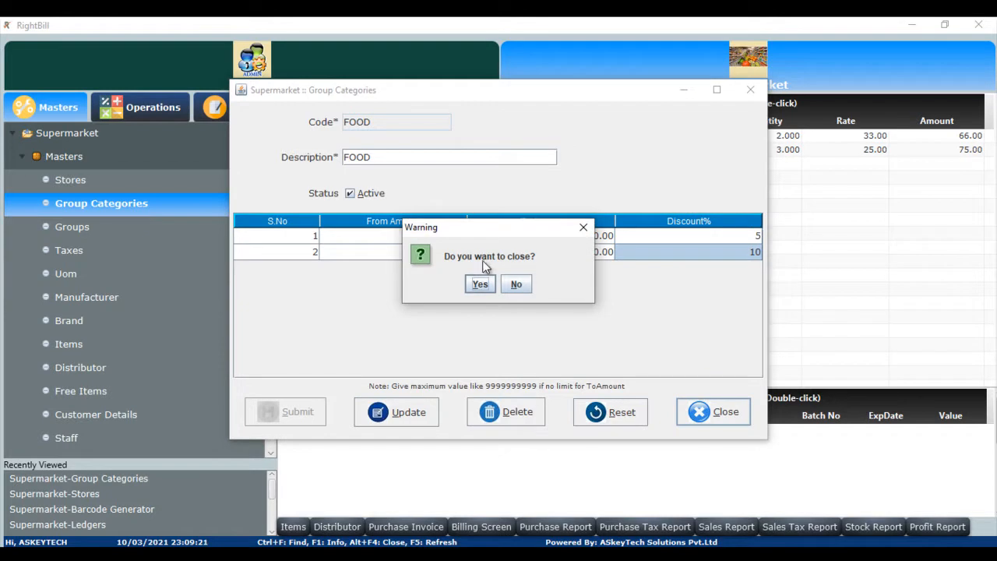
pyautogui.click(480, 283)
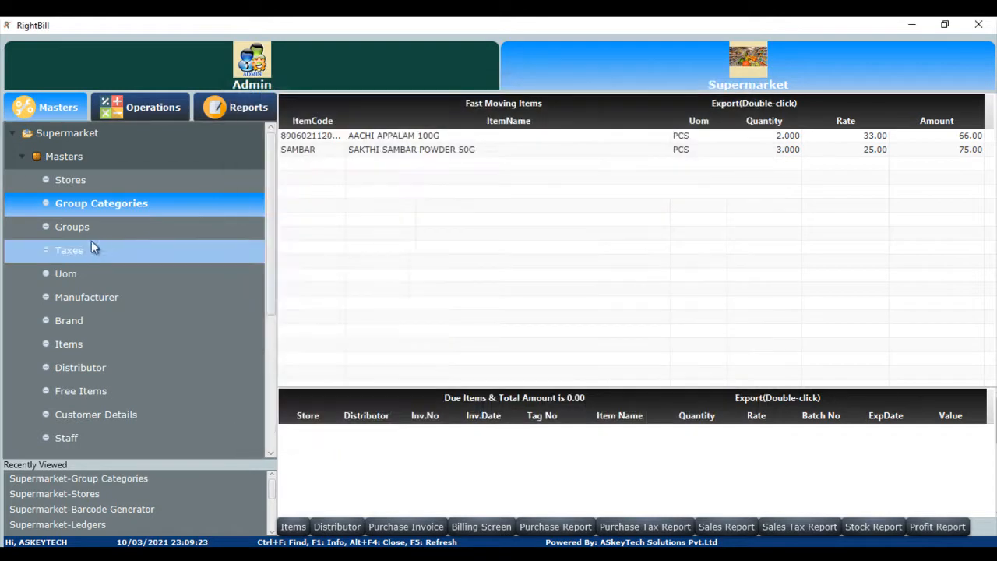
# Open Groups, look up the BISCUIT group from the search list, and close the form.
pyautogui.click(87, 228)
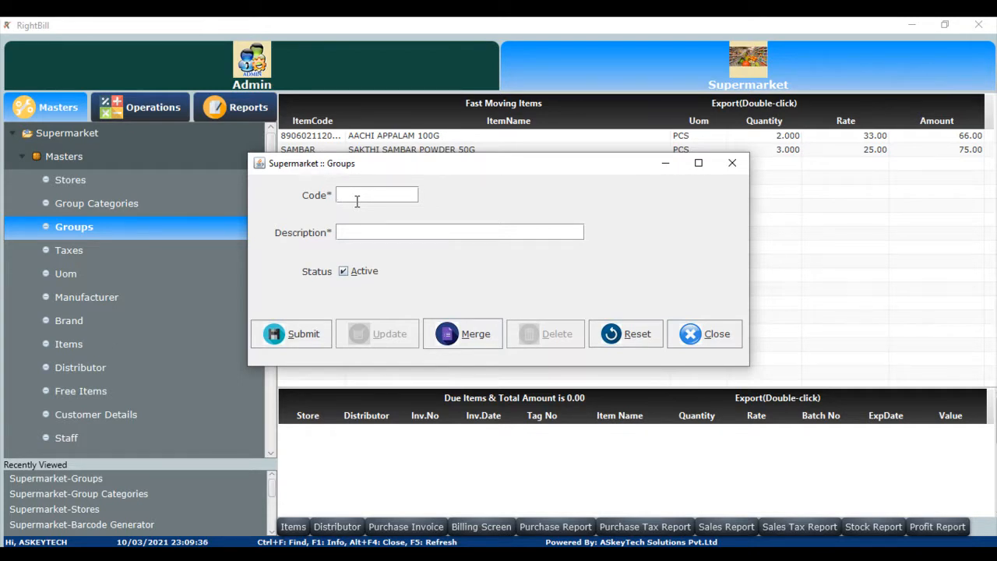
pyautogui.hotkey('ctrl', 'f')
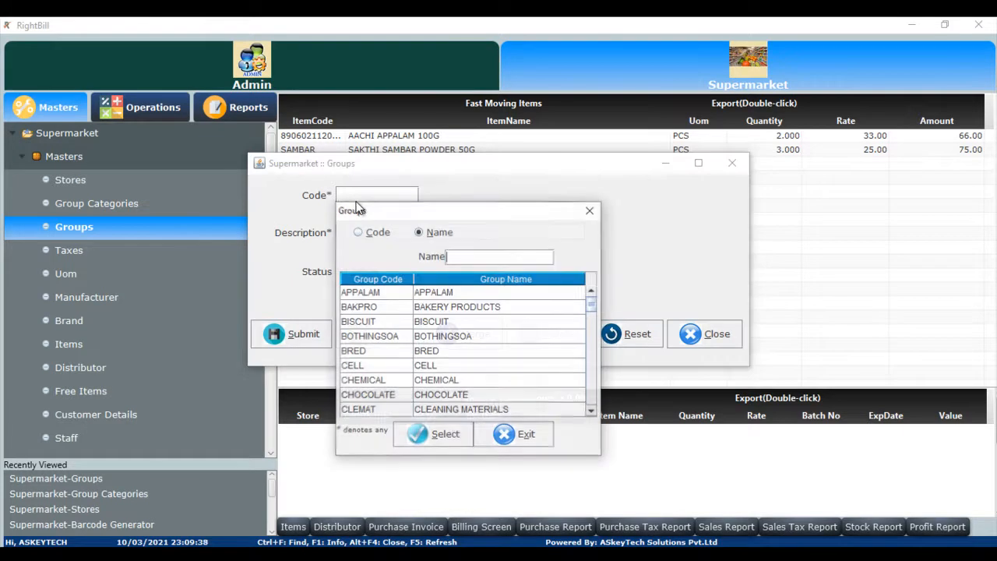
pyautogui.press('Down')
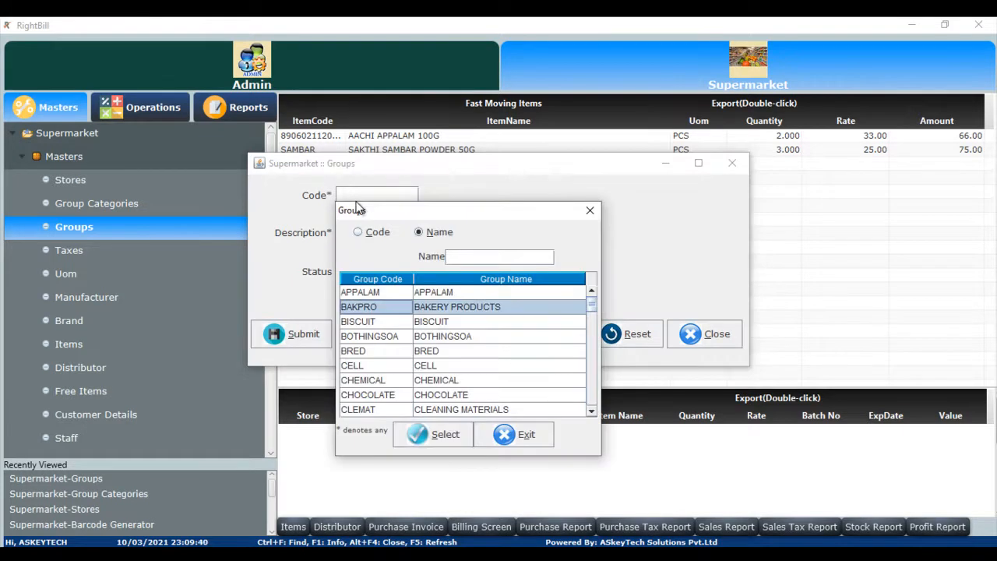
pyautogui.press('Down')
pyautogui.press('Return')
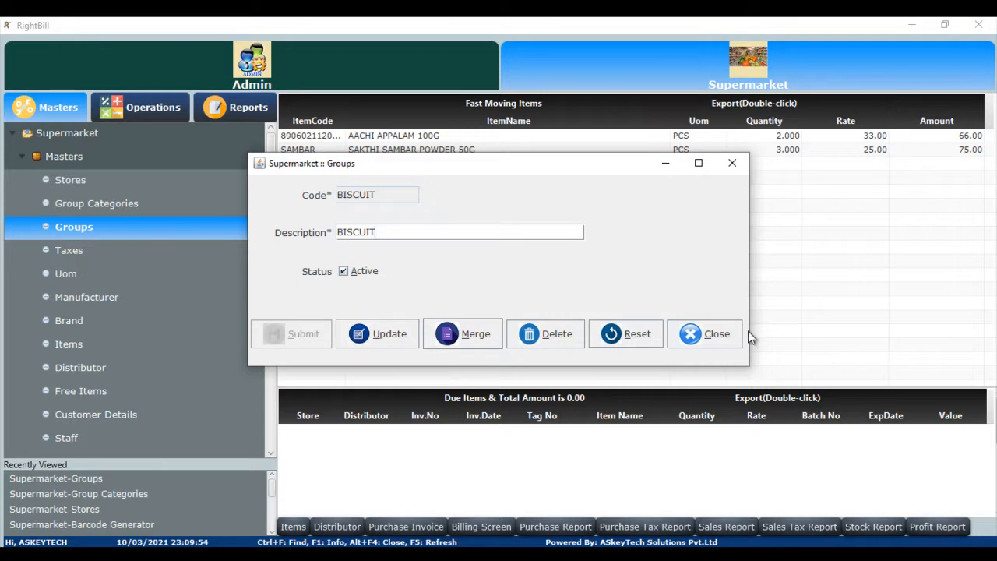
pyautogui.click(715, 334)
pyautogui.click(480, 284)
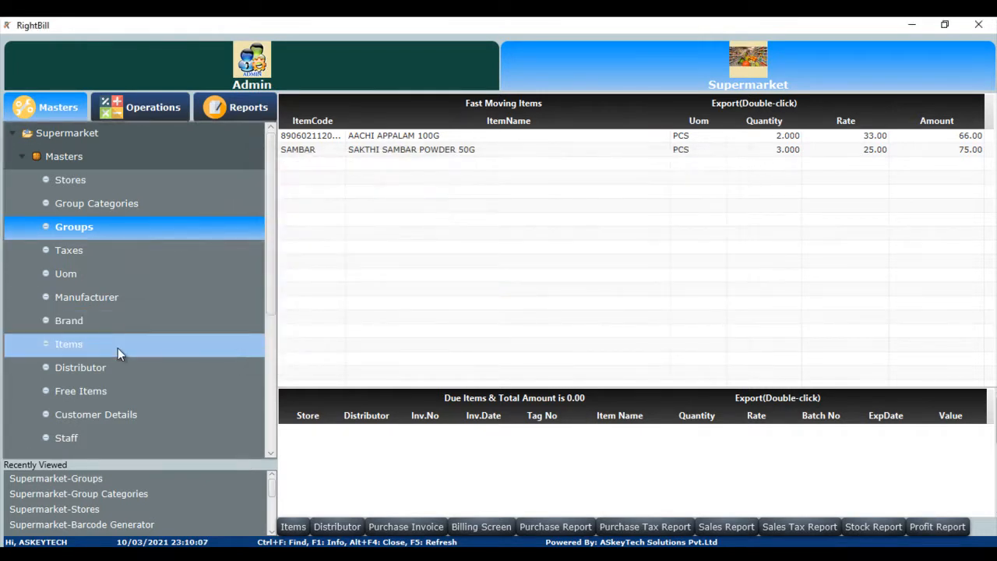
# Open the Items master and load AACHI APALAM 150G from the item search list.
pyautogui.click(105, 345)
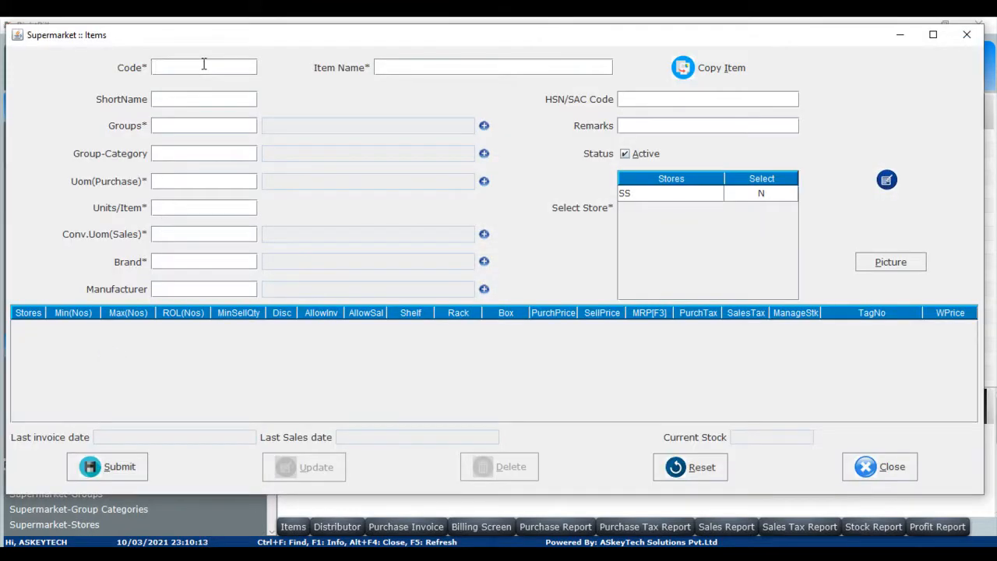
pyautogui.press('F1')
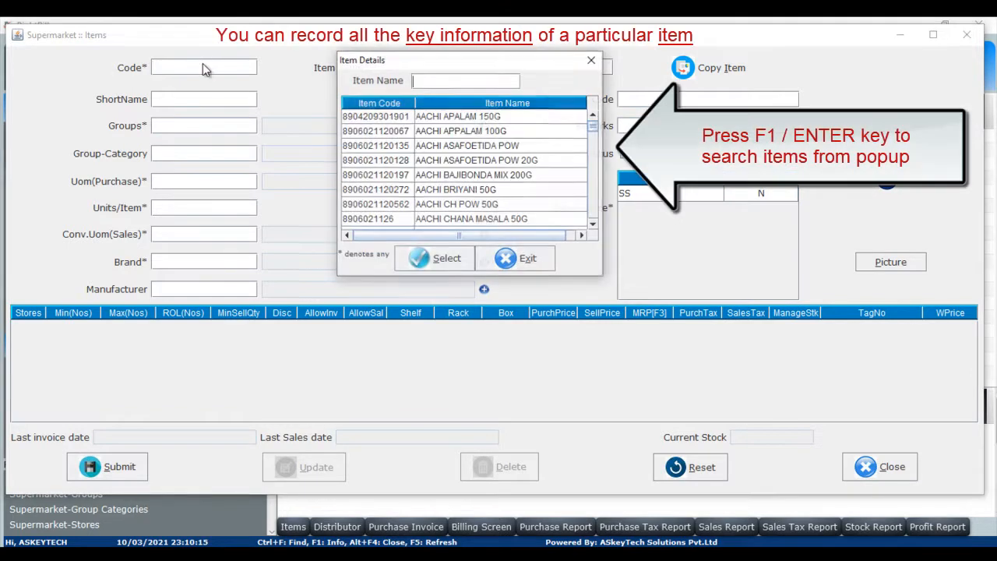
pyautogui.press('Down')
pyautogui.press('Return')
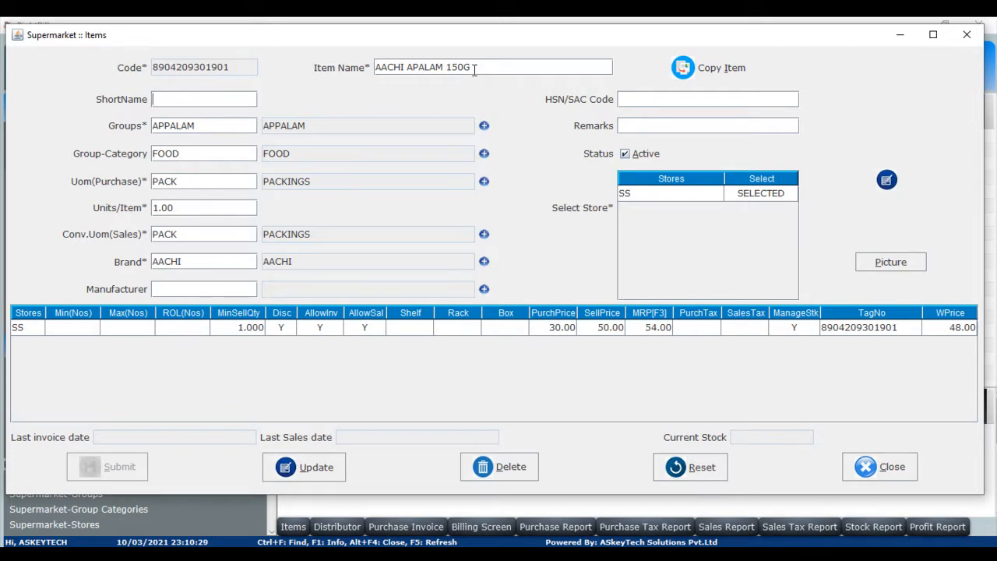
# Set the item's short name to APPALAM.
pyautogui.write('APPALAM')
pyautogui.click(181, 233)
pyautogui.click(189, 262)
pyautogui.click(22, 330)
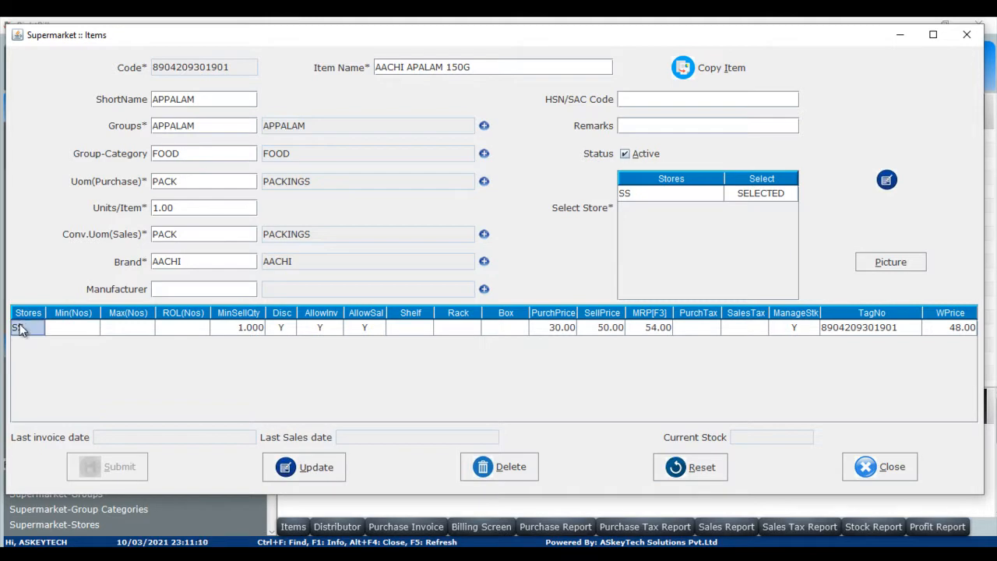
# Step through the store row's stock limits, pricing, tax and stock-management columns for the item.
pyautogui.click(67, 328)
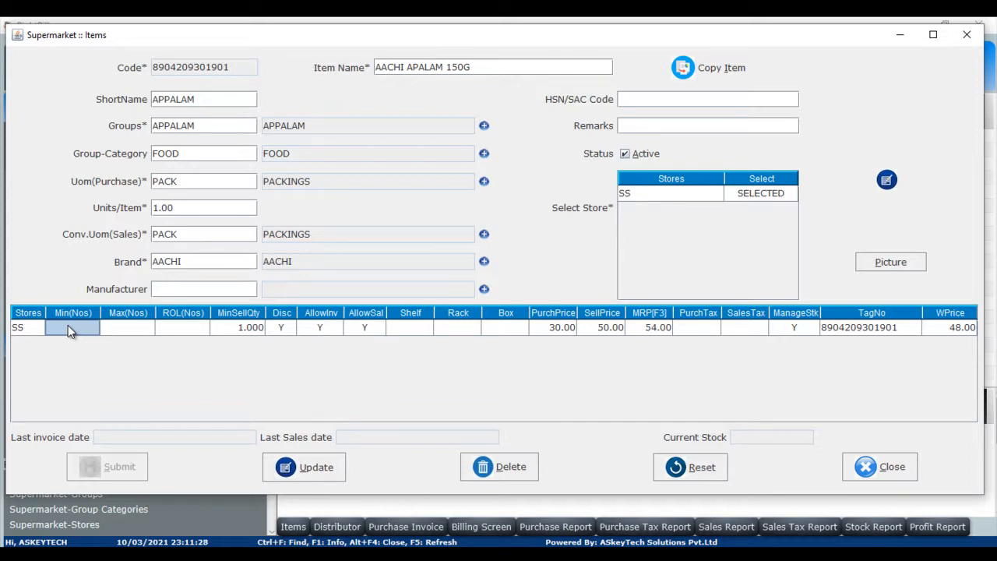
pyautogui.click(122, 330)
pyautogui.click(174, 330)
pyautogui.press('Tab')
pyautogui.press('Tab')
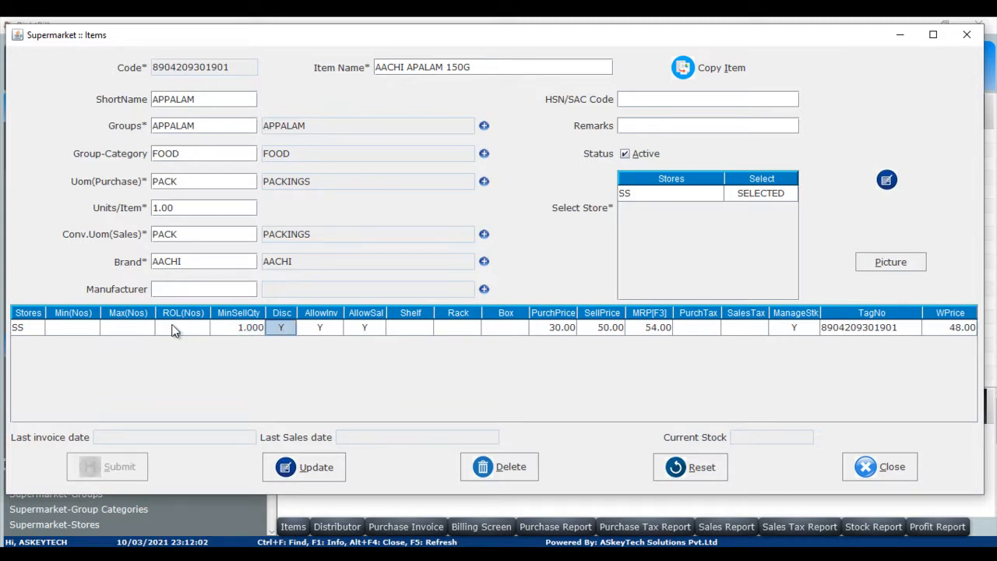
pyautogui.press('Tab')
pyautogui.press('Tab')
pyautogui.press('Tab')
pyautogui.press('Tab')
pyautogui.press('Tab')
pyautogui.press('Tab')
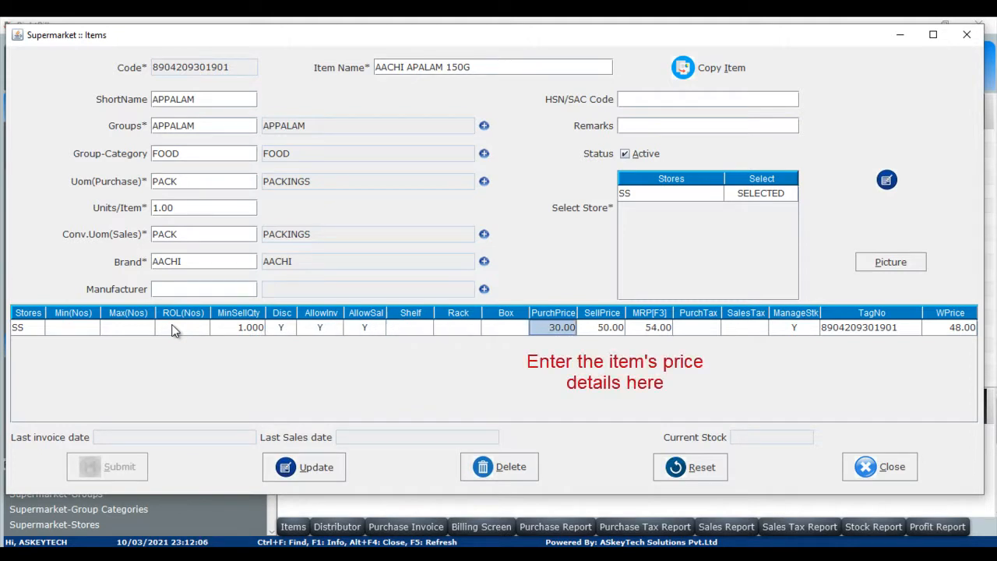
pyautogui.press('Tab')
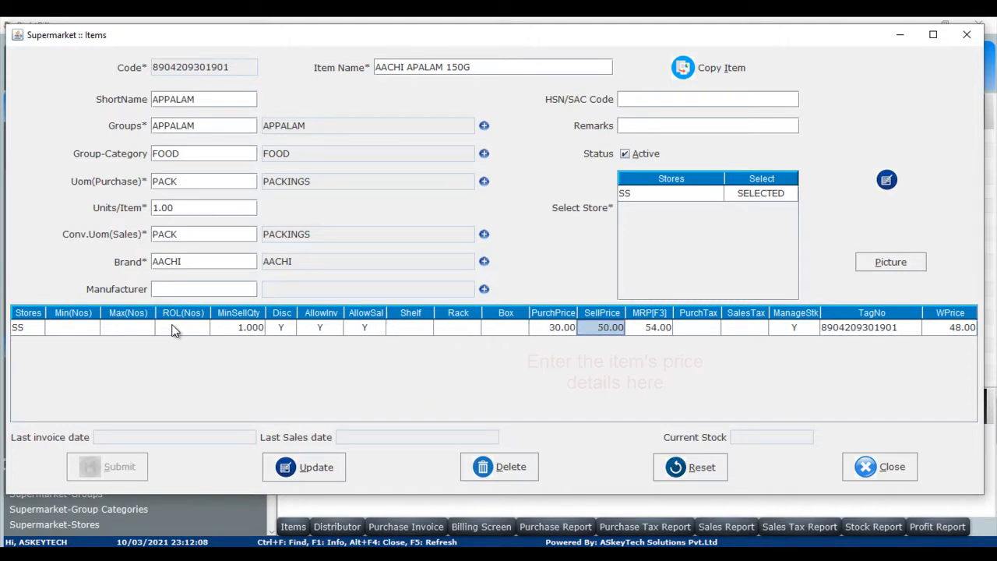
pyautogui.press('Tab')
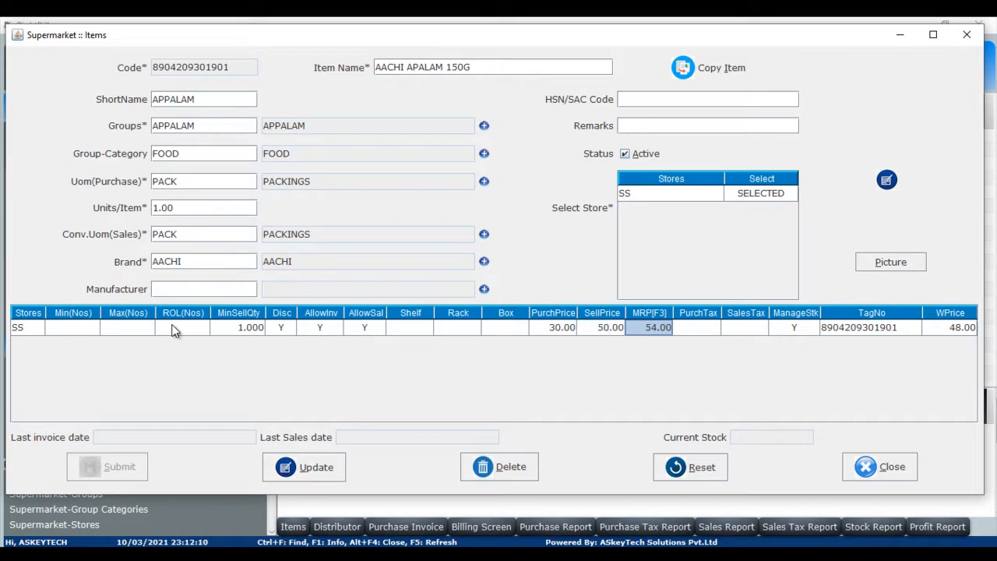
pyautogui.press('Tab')
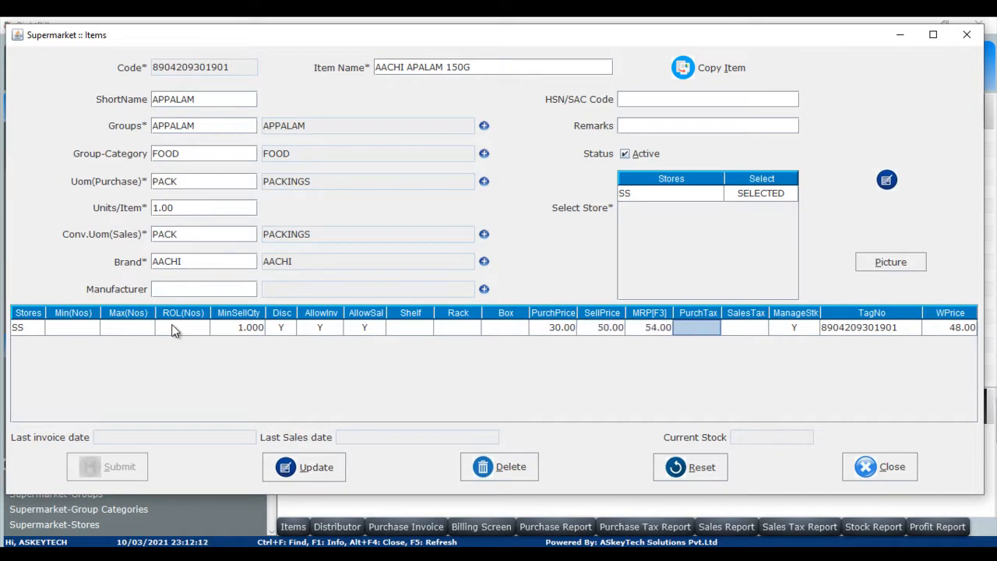
pyautogui.press('Tab')
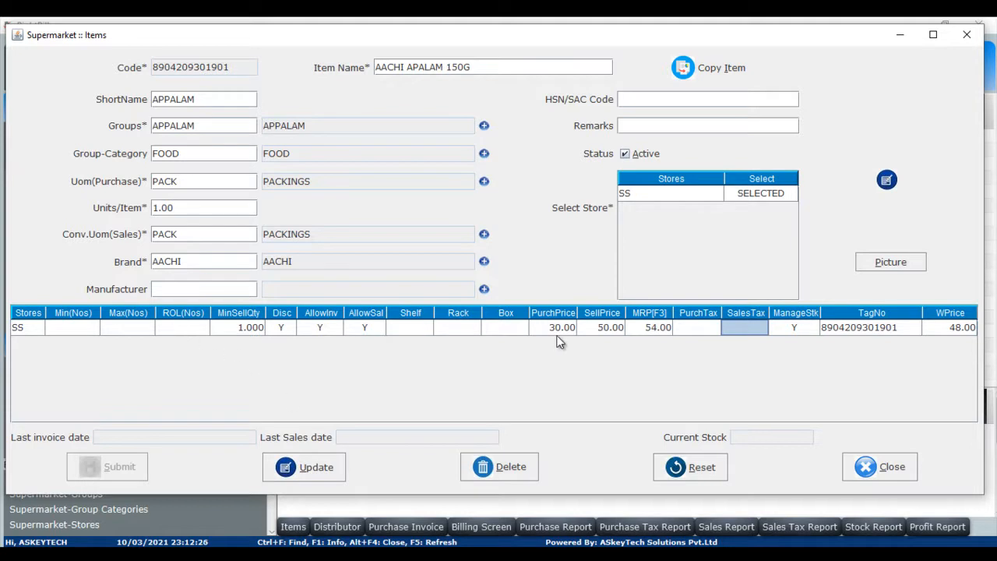
pyautogui.press('Tab')
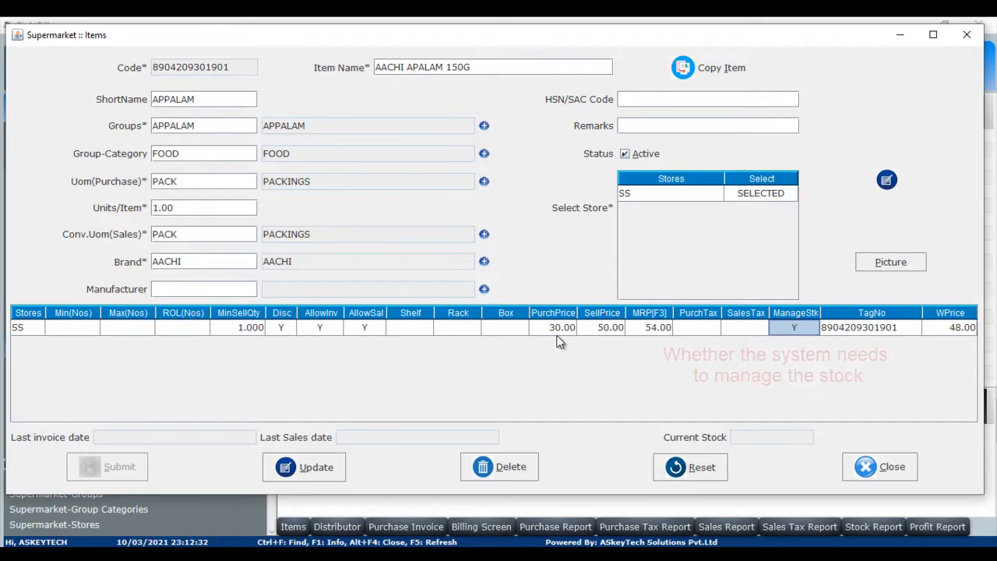
pyautogui.press('Tab')
pyautogui.press('Tab')
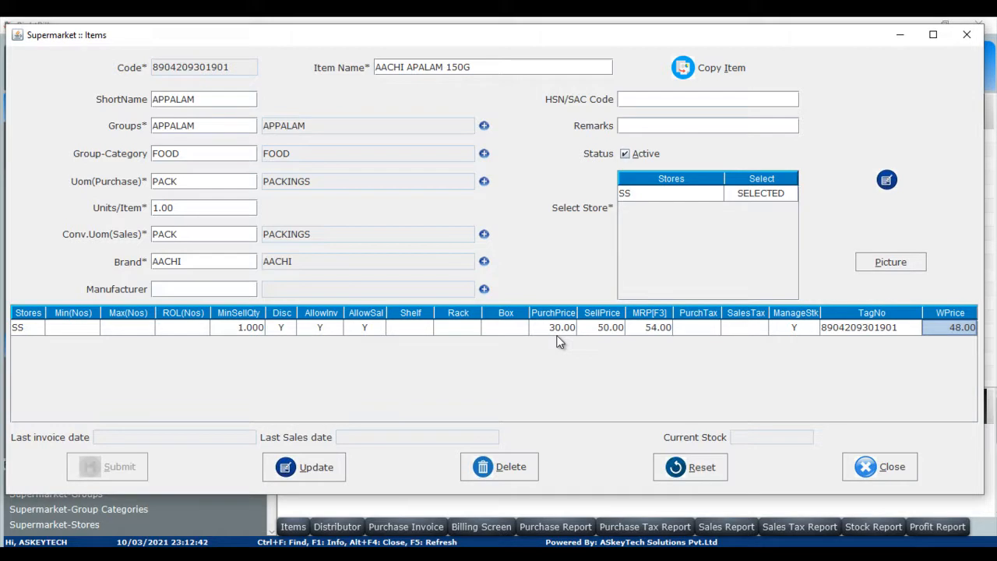
# Reset the form and copy AACHI APALAM 150G as the basis for a new item.
pyautogui.click(686, 467)
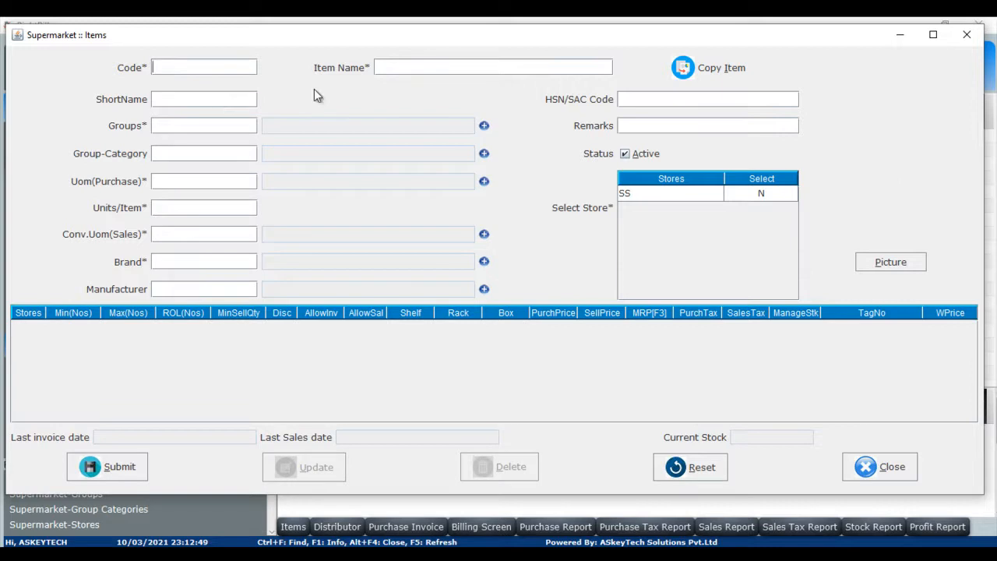
pyautogui.click(721, 70)
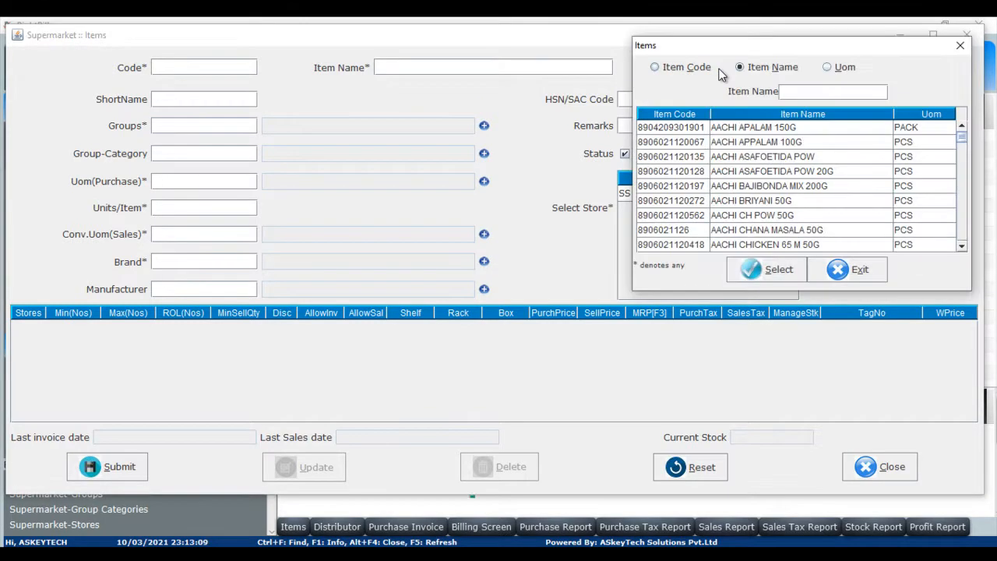
pyautogui.doubleClick(778, 127)
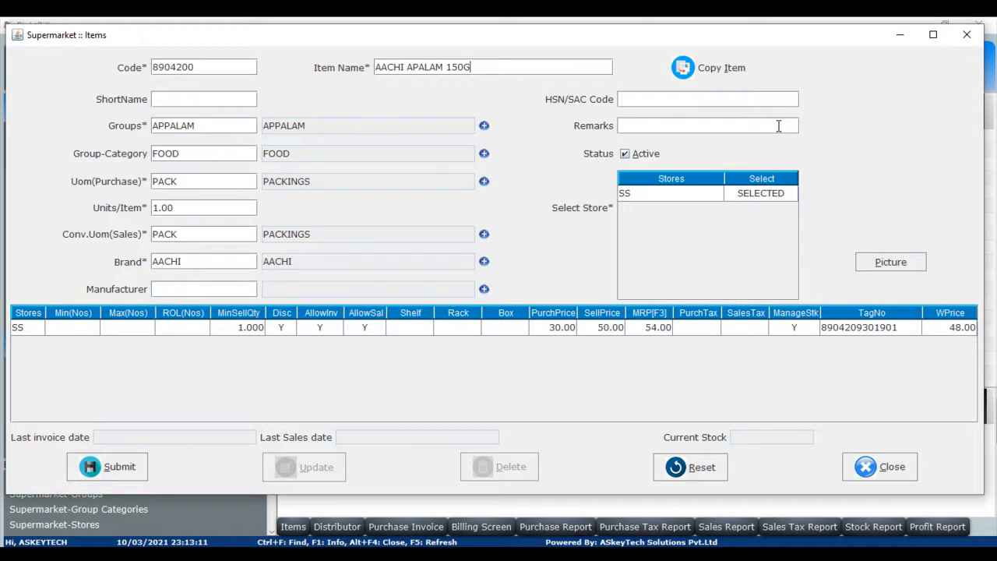
# Rename the copied item to AACHI APALAM 500G.
pyautogui.click(465, 67)
pyautogui.press('BackSpace')
pyautogui.press('BackSpace')
pyautogui.press('BackSpace')
pyautogui.write('500')
# Set the store row's purchase price to 50.
pyautogui.click(557, 330)
pyautogui.press('BackSpace')
pyautogui.press('BackSpace')
pyautogui.press('BackSpace')
pyautogui.press('BackSpace')
pyautogui.press('BackSpace')
pyautogui.write('50')
pyautogui.press('Return')
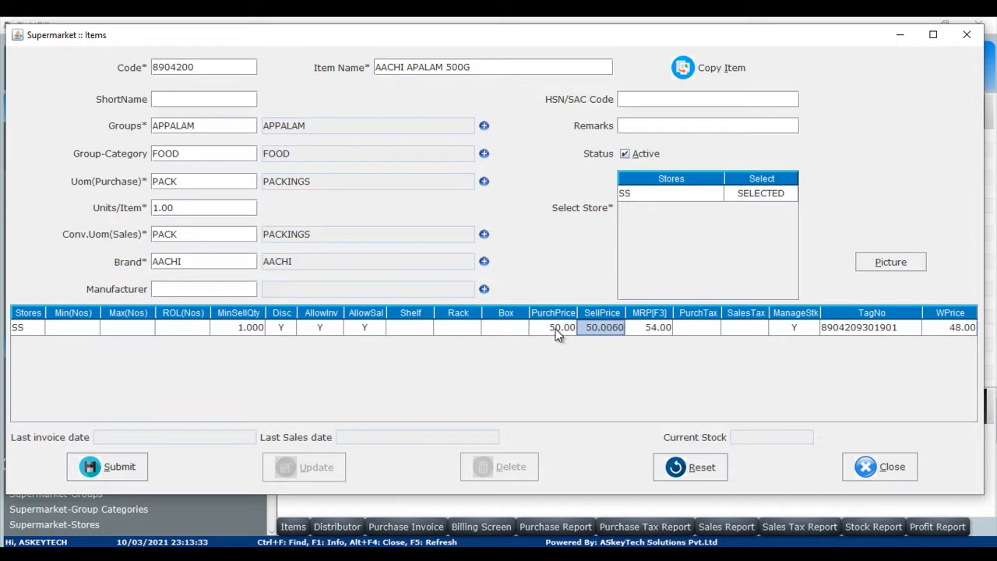
# Set the store row's selling price and MRP both to 60.
pyautogui.press('BackSpace')
pyautogui.press('BackSpace')
pyautogui.press('BackSpace')
pyautogui.press('BackSpace')
pyautogui.press('BackSpace')
pyautogui.write('60')
pyautogui.press('Return')
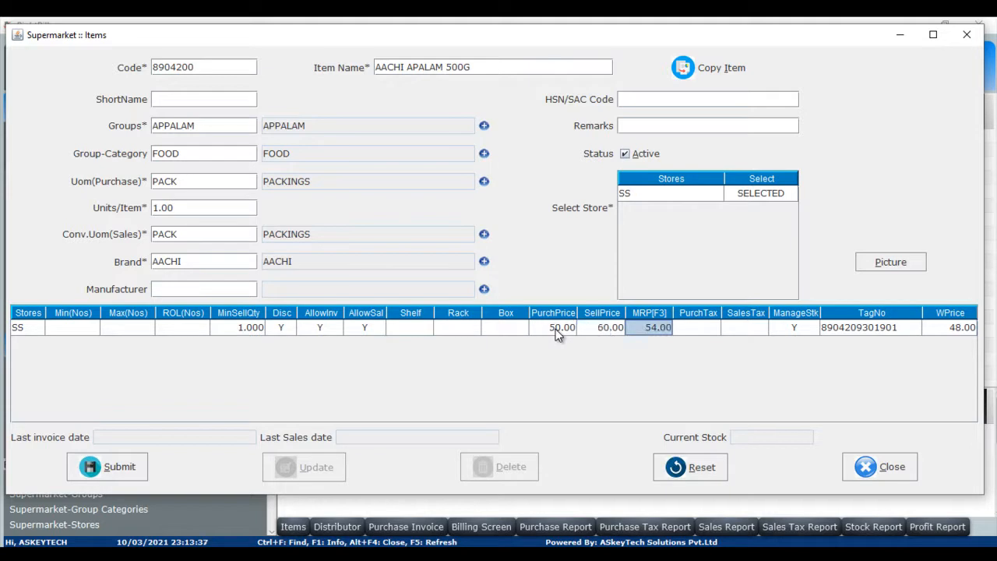
pyautogui.press('BackSpace')
pyautogui.press('BackSpace')
pyautogui.press('BackSpace')
pyautogui.press('BackSpace')
pyautogui.press('BackSpace')
pyautogui.write('60')
pyautogui.press('Return')
pyautogui.press('Return')
pyautogui.press('Return')
pyautogui.press('Return')
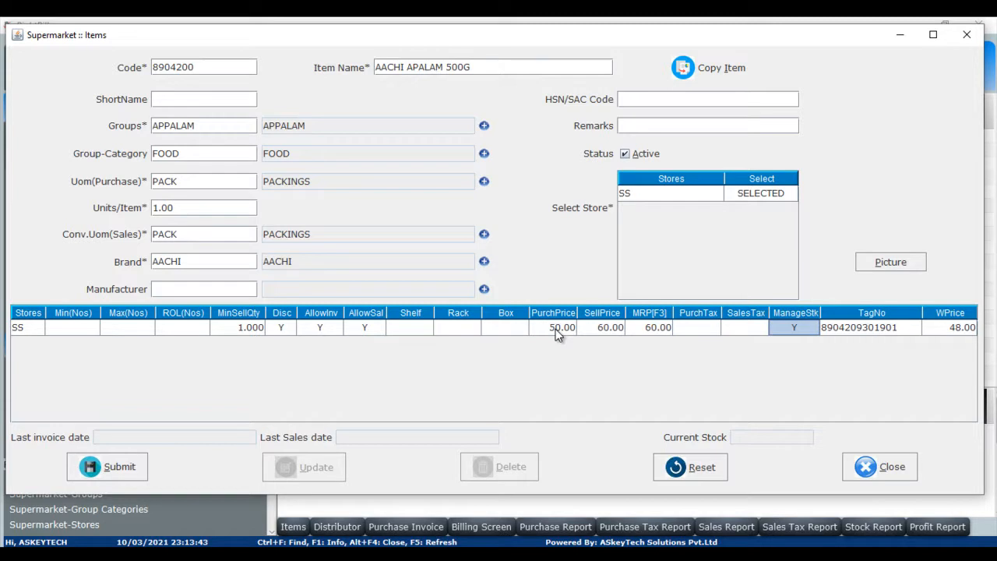
# Set the store row's wholesale price to 58.
pyautogui.press('Return')
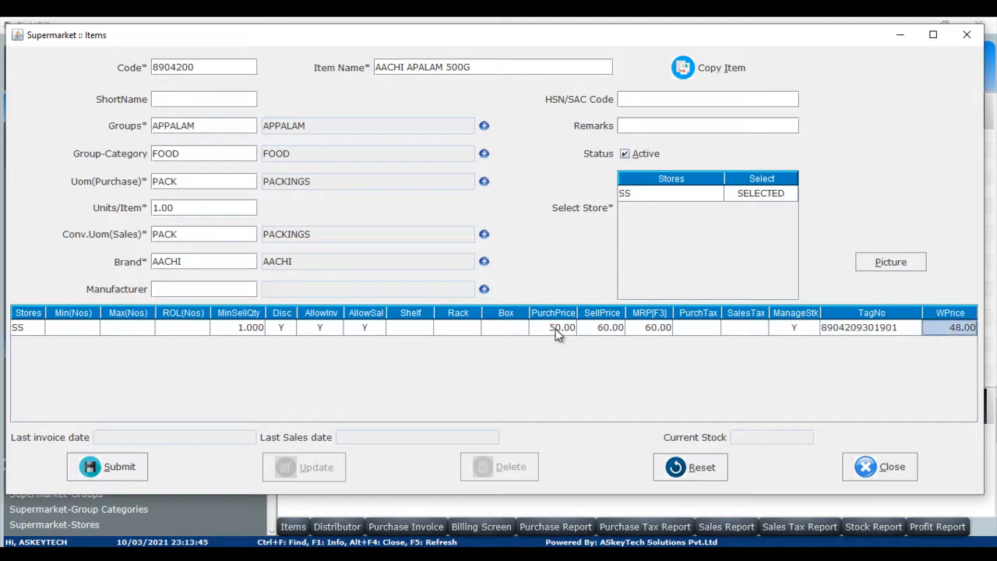
pyautogui.press('BackSpace')
pyautogui.press('BackSpace')
pyautogui.press('BackSpace')
pyautogui.press('BackSpace')
pyautogui.press('BackSpace')
pyautogui.write('58')
pyautogui.press('Return')
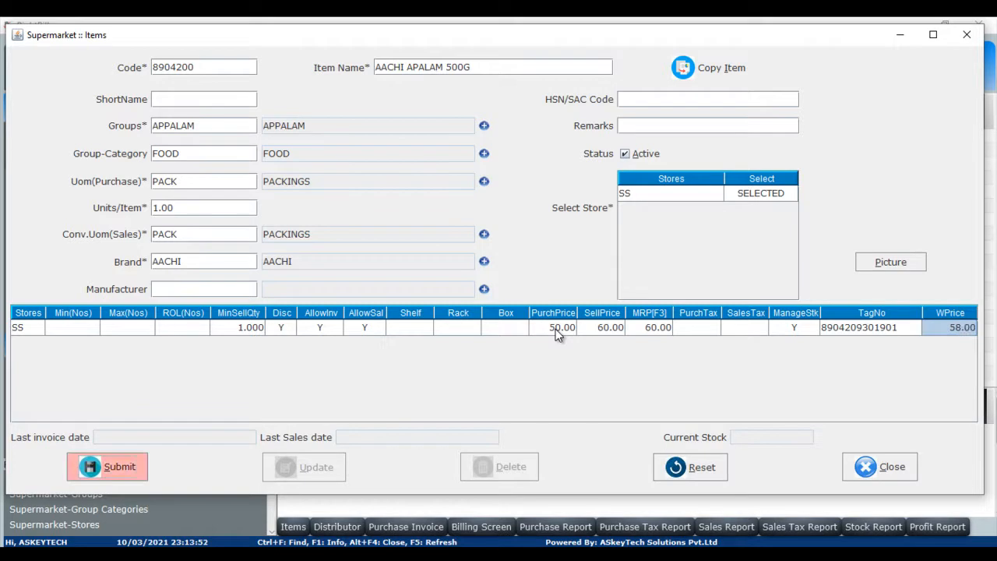
pyautogui.press('Return')
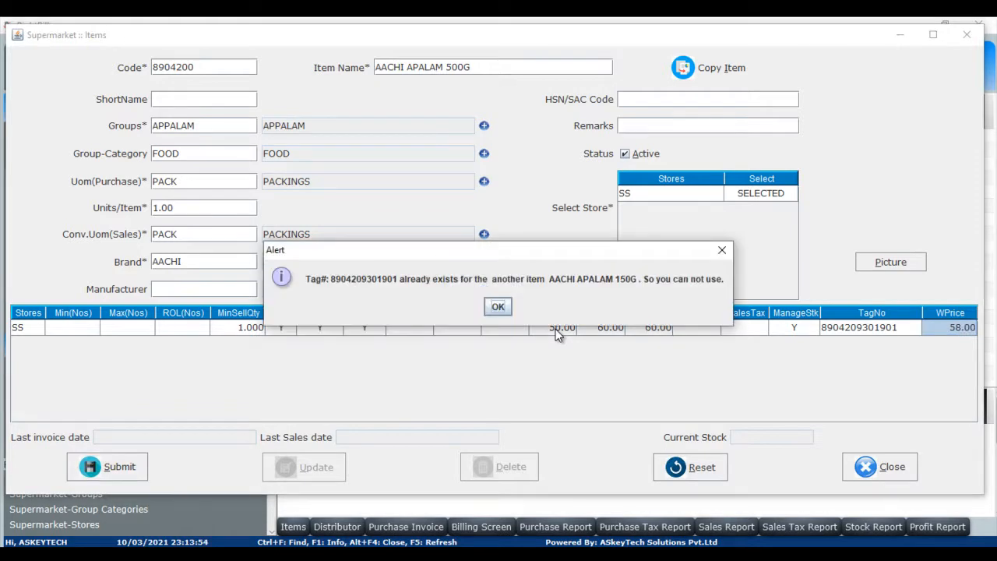
pyautogui.press('Return')
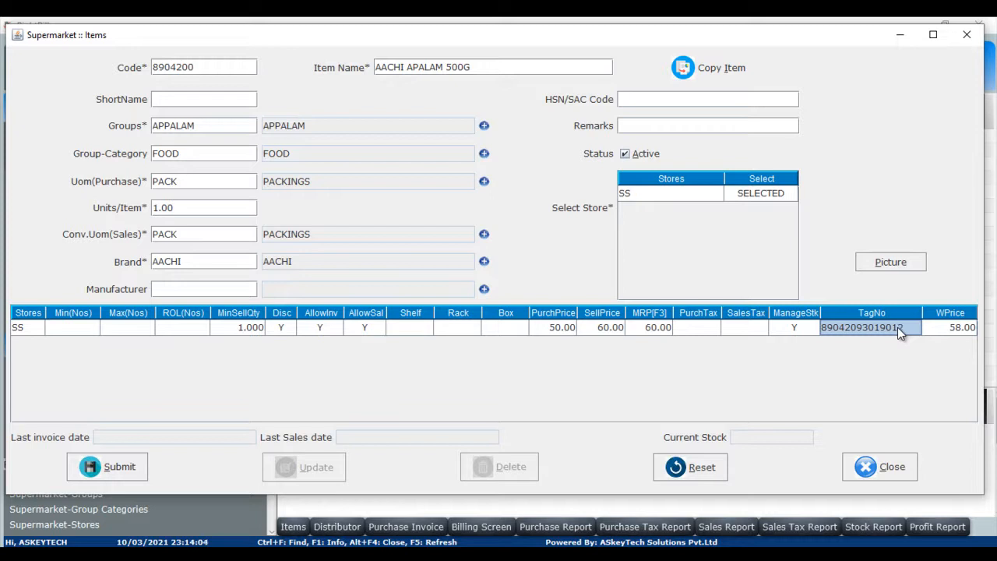
pyautogui.click(119, 466)
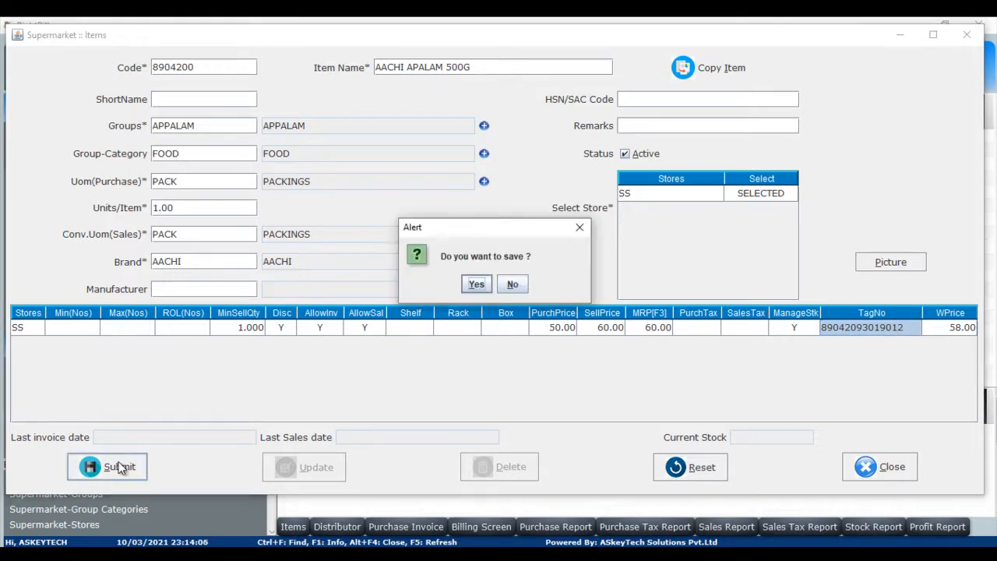
pyautogui.click(477, 286)
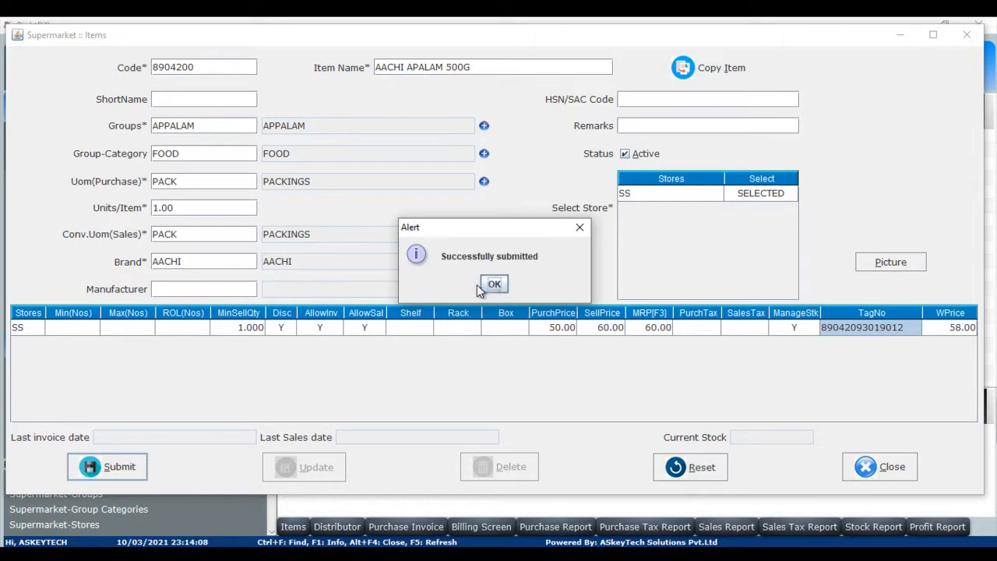
pyautogui.click(490, 284)
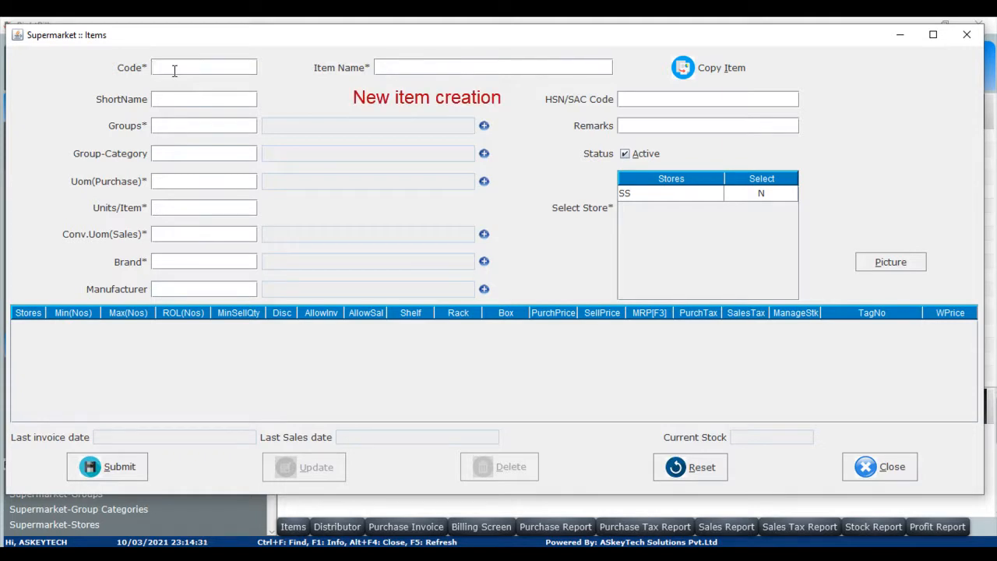
# Begin a new item with code SG, item name SUGAR and short name SUGAR.
pyautogui.write('SG')
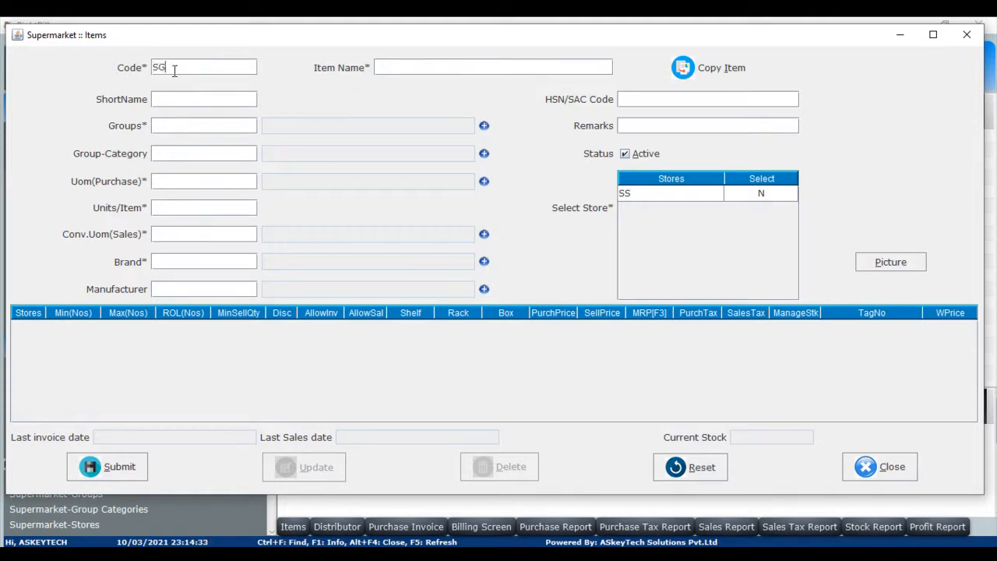
pyautogui.press('Return')
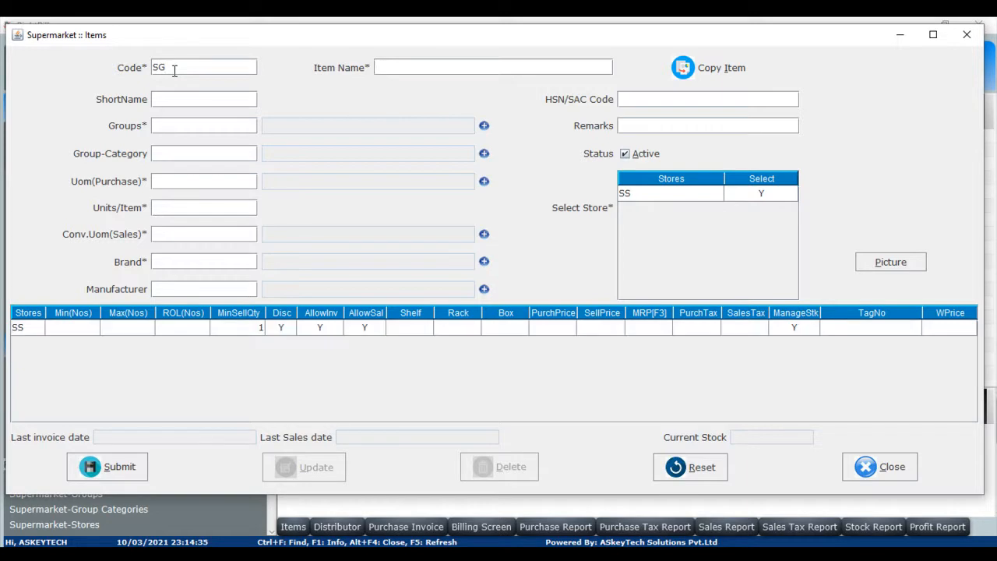
pyautogui.write('SUGARSUGAR')
pyautogui.press('Tab')
# Look up groups starting with G and assign the GRO (GROCERIES) group.
pyautogui.hotkey('ctrl', 'f')
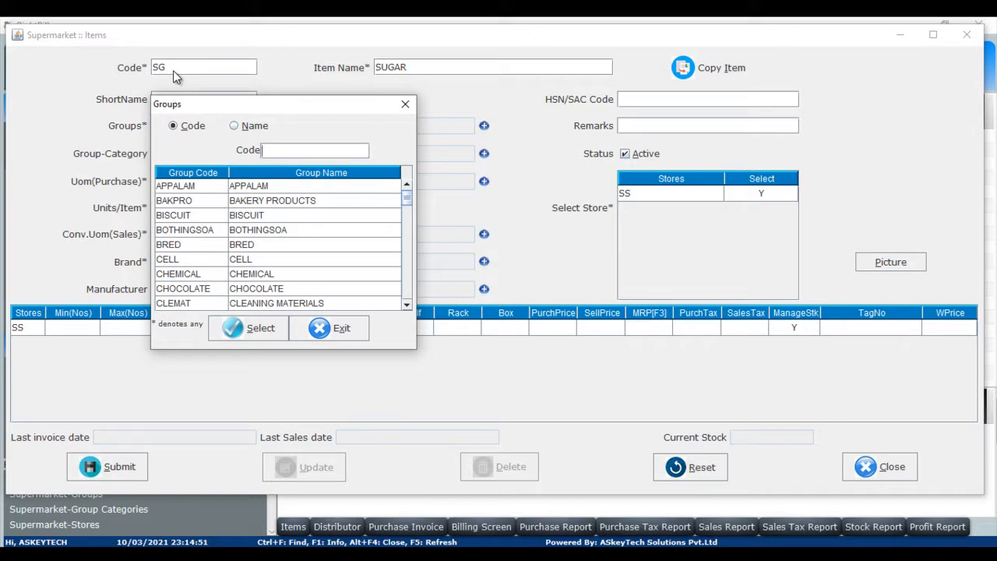
pyautogui.write('G')
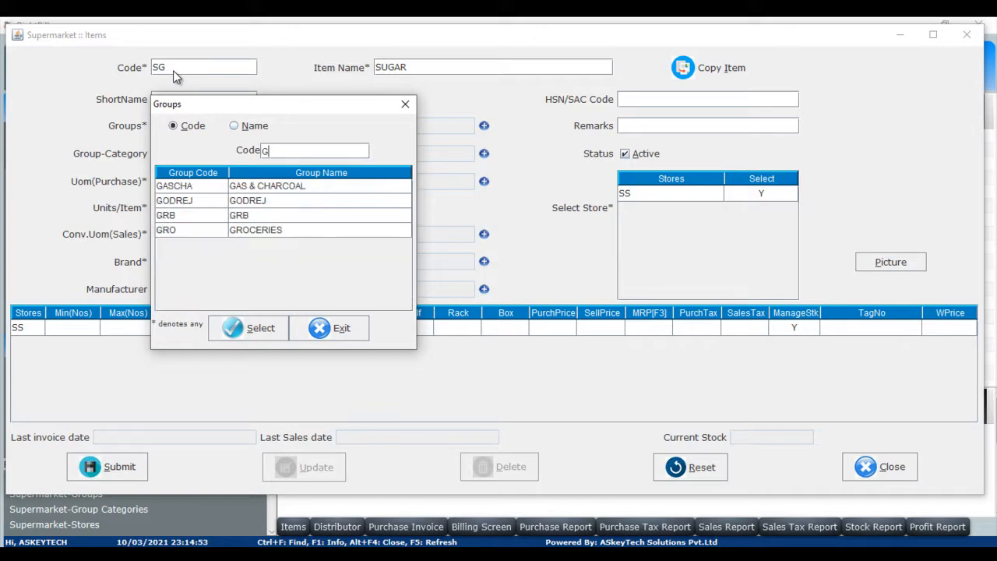
pyautogui.press('Down')
pyautogui.press('Down')
pyautogui.press('Down')
pyautogui.press('Down')
pyautogui.press('Return')
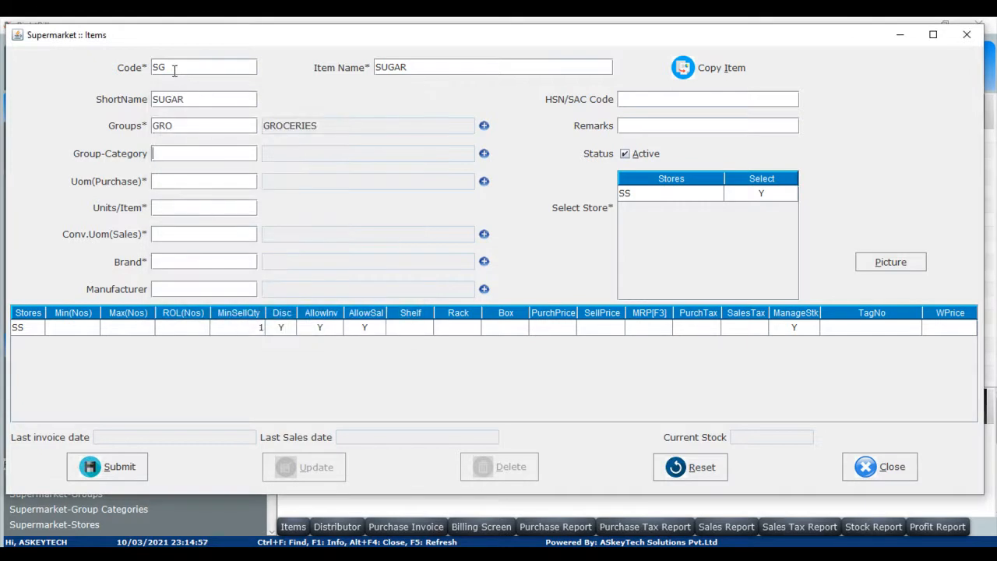
# Set the group category to FOOD and the purchase unit of measure to PACK.
pyautogui.write('FOOD')
pyautogui.press('Return')
pyautogui.press('Return')
pyautogui.write('P')
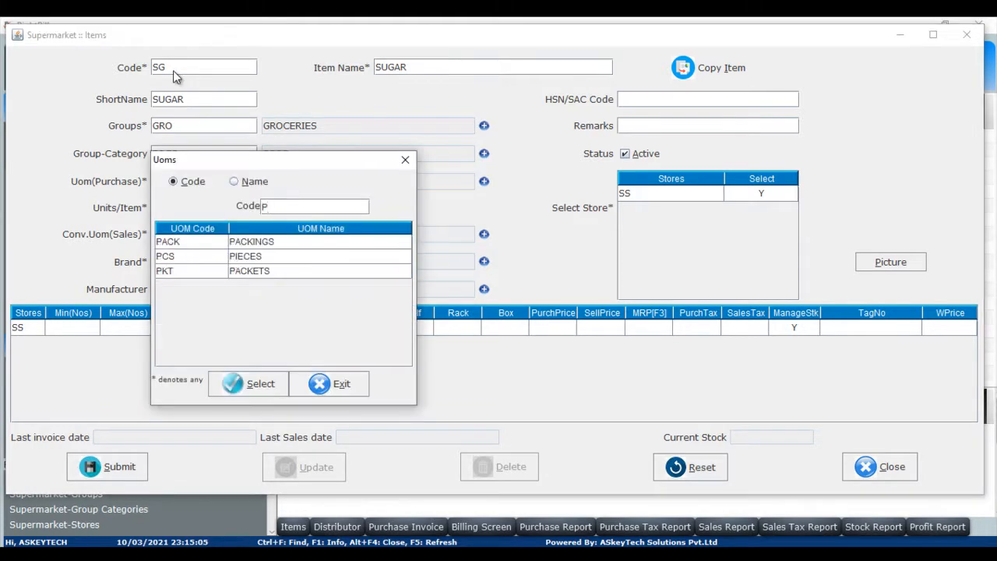
pyautogui.press('Down')
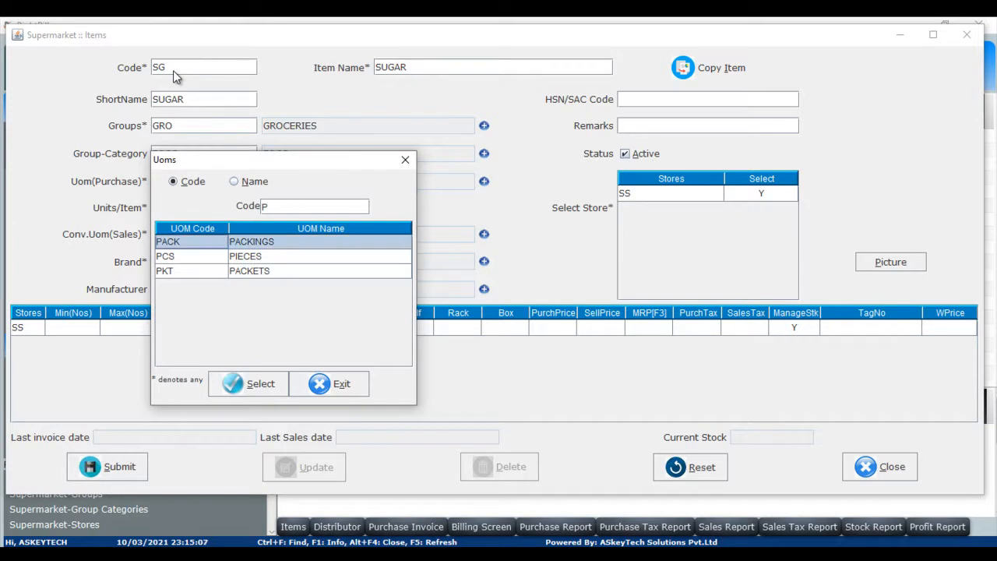
pyautogui.press('Return')
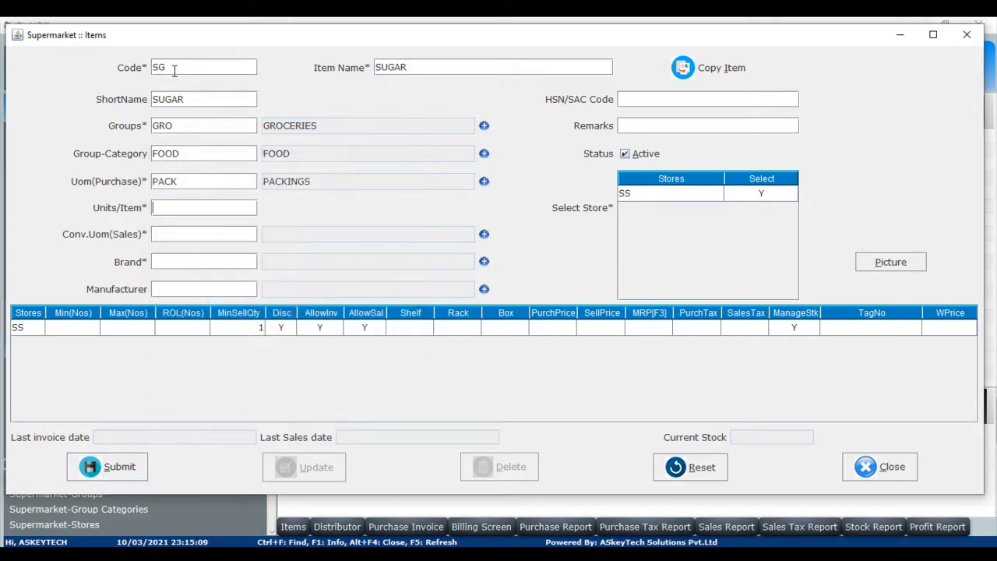
# Set units per item to 60 and the sales unit of measure to KG.
pyautogui.write('60')
pyautogui.press('Return')
pyautogui.hotkey('ctrl', 'f')
pyautogui.write('K')
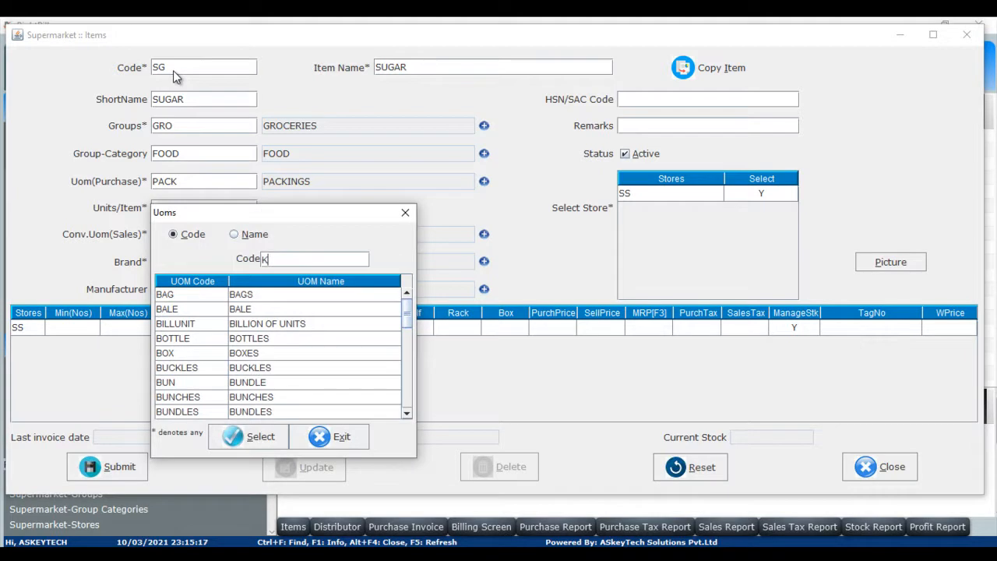
pyautogui.press('Down')
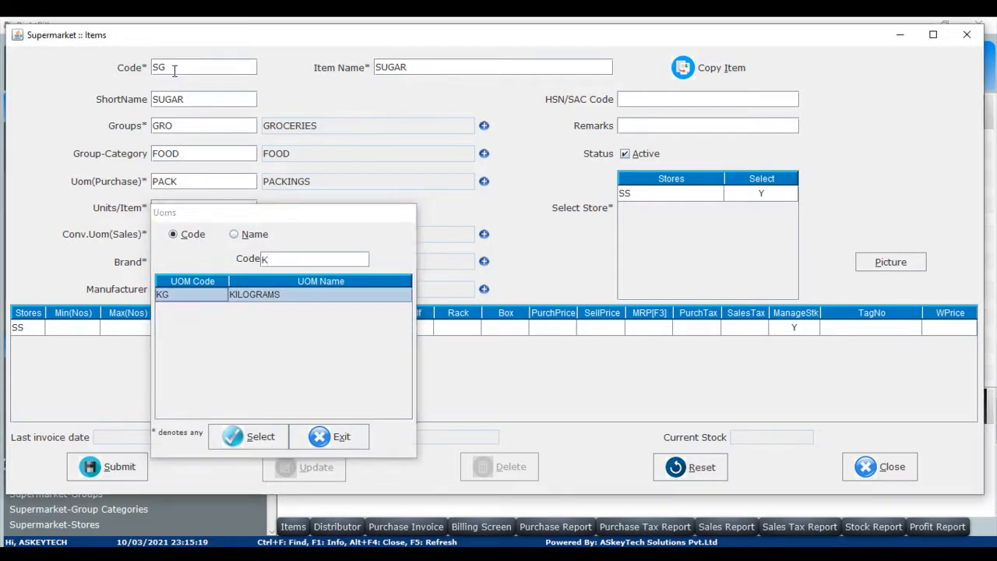
pyautogui.press('Return')
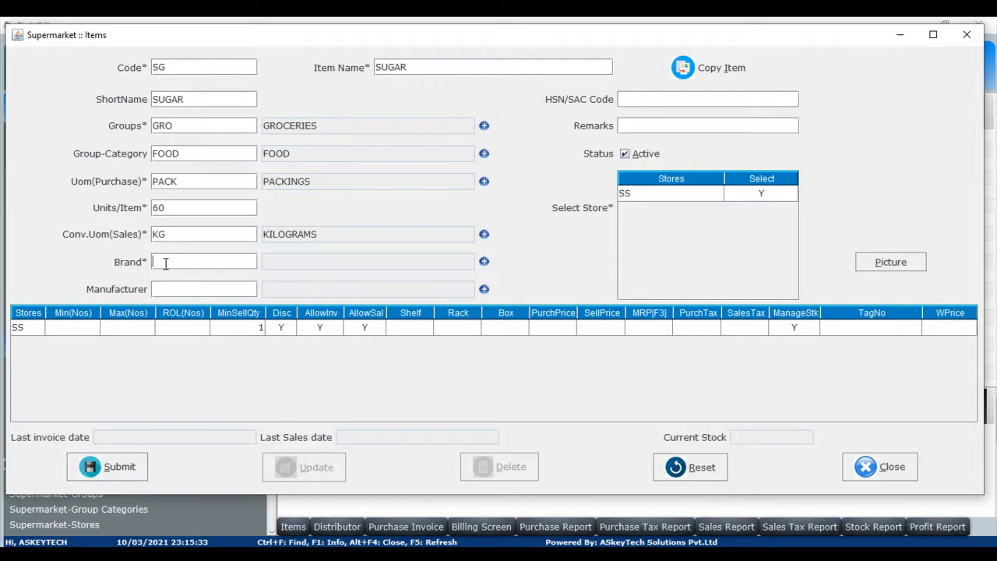
# Search the brand list for LO and assign the LOCAL brand.
pyautogui.hotkey('ctrl', 'f')
pyautogui.write('LO')
pyautogui.press('Down')
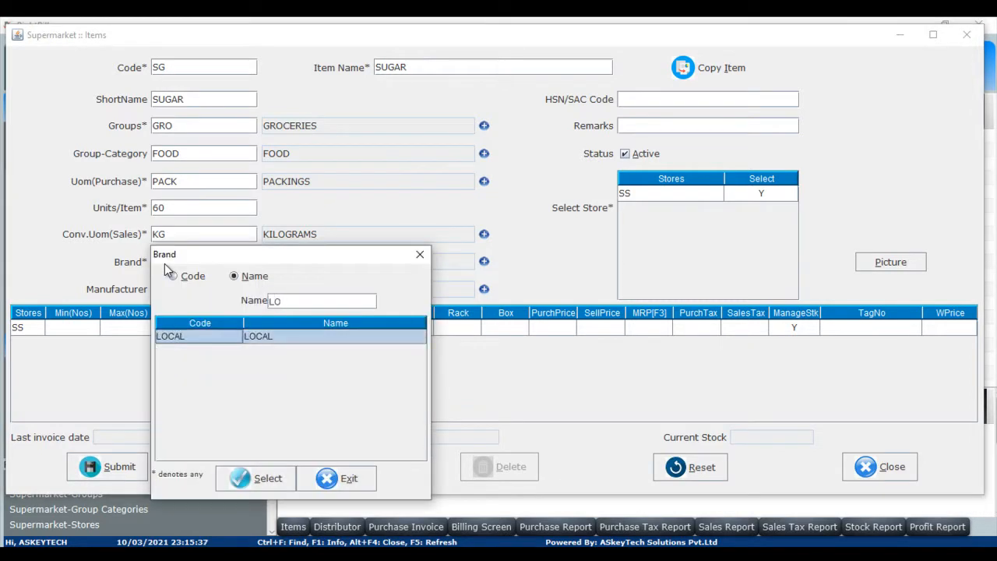
pyautogui.press('Return')
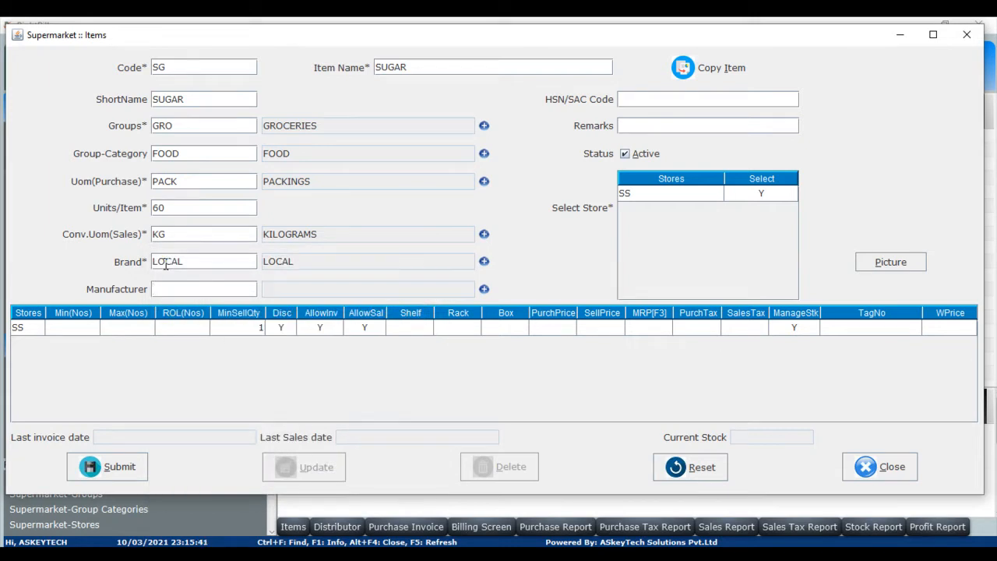
# Move through the store row's stock fields and set the purchase price to 40 and selling price to 50.
pyautogui.press('Return')
pyautogui.press('Return')
pyautogui.press('Return')
pyautogui.press('Return')
pyautogui.press('Return')
pyautogui.press('Return')
pyautogui.press('Return')
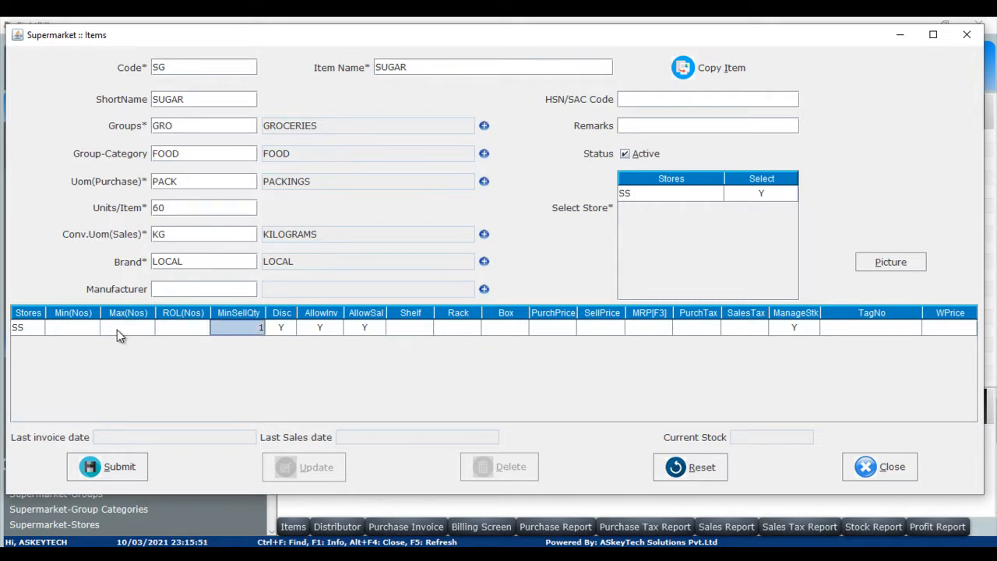
pyautogui.press('Return')
pyautogui.press('Return')
pyautogui.press('Return')
pyautogui.press('Return')
pyautogui.press('Return')
pyautogui.press('Return')
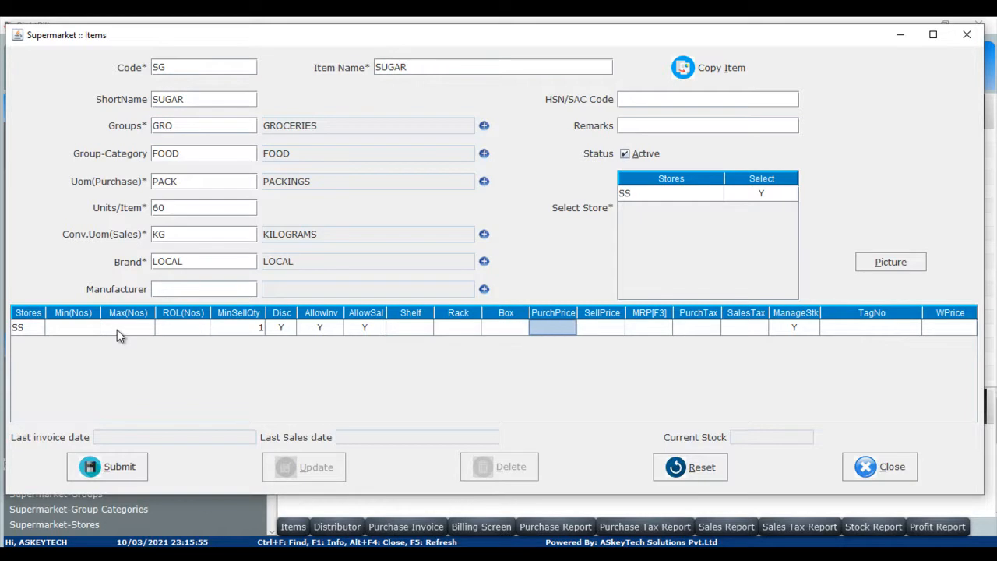
pyautogui.write('40')
pyautogui.press('Return')
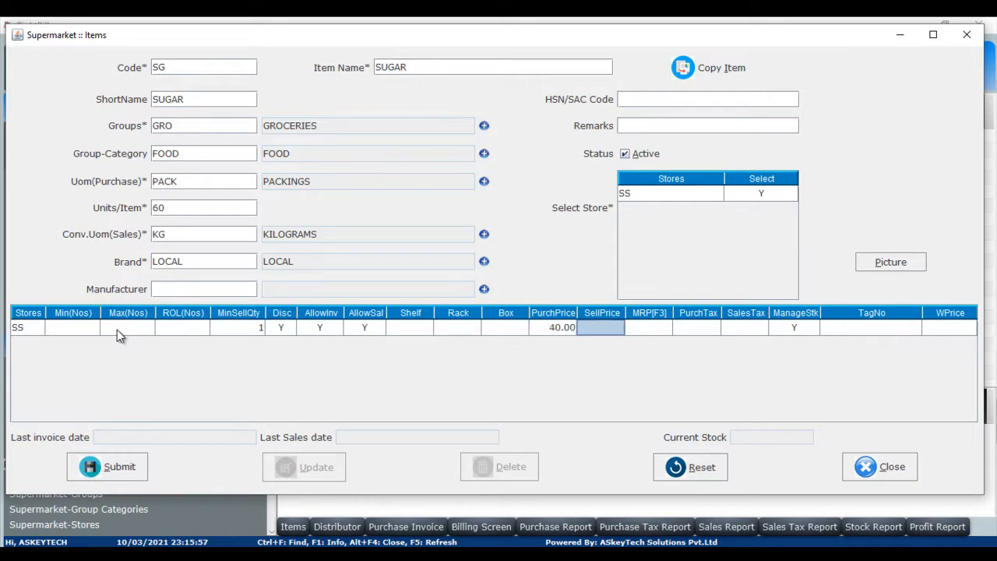
pyautogui.write('50')
pyautogui.press('Return')
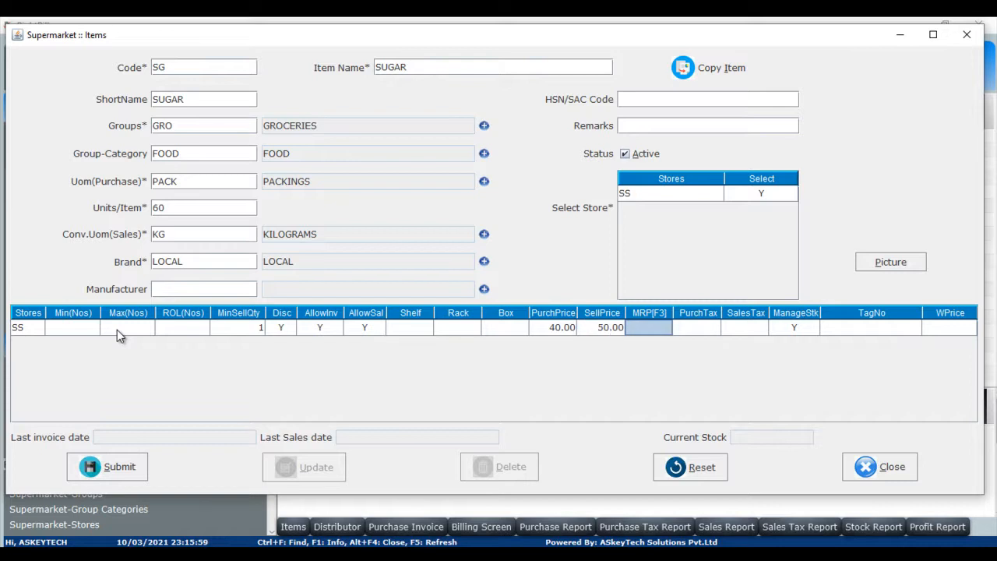
# Set the SUGAR item's MRP to 50, leaving the tax and tag fields blank.
pyautogui.write('50')
pyautogui.press('Return')
pyautogui.press('Return')
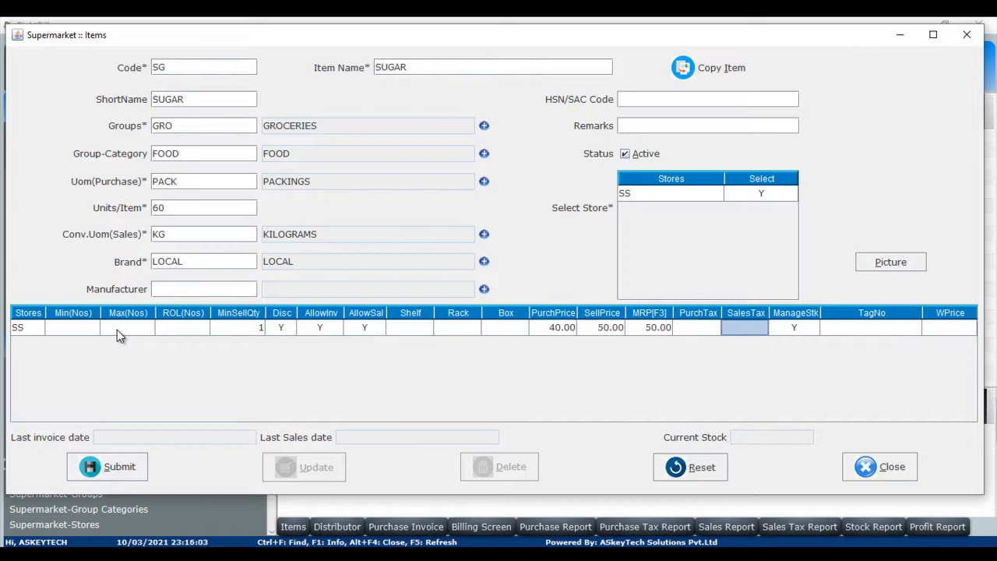
pyautogui.press('Return')
pyautogui.press('Return')
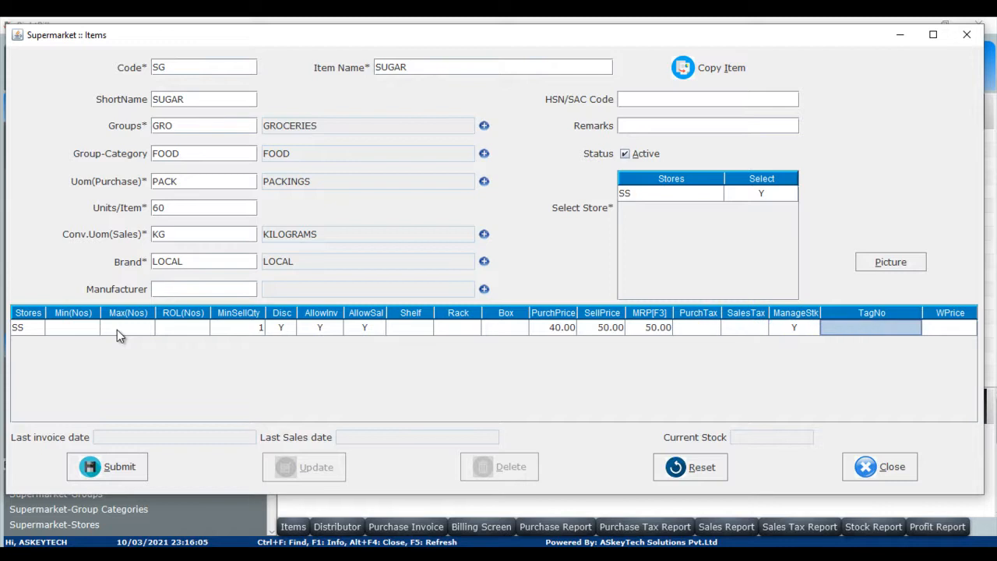
pyautogui.press('Return')
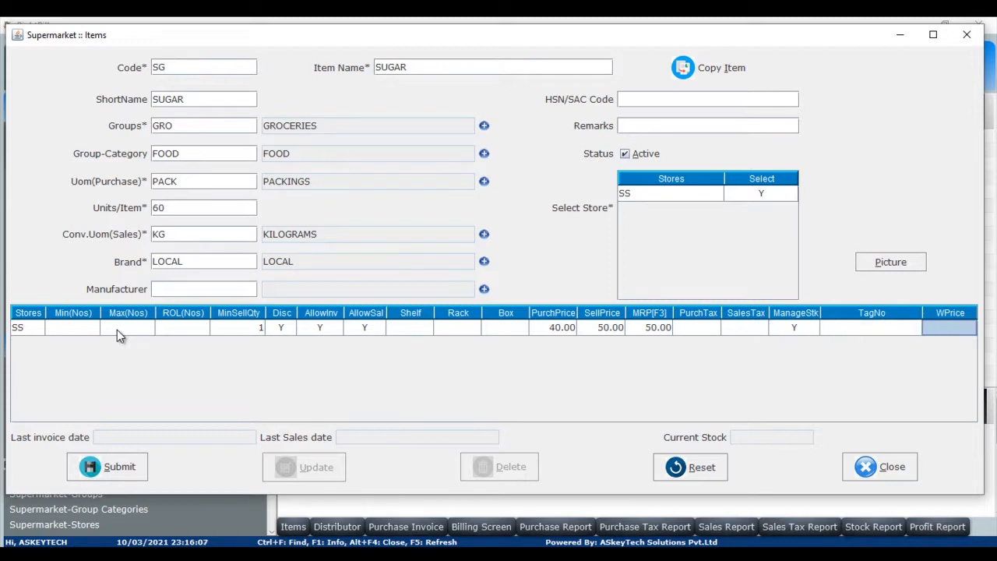
# Set the wholesale price to 48 and submit the SUGAR item.
pyautogui.write('48')
pyautogui.hotkey('alt', 's')
pyautogui.press('Return')
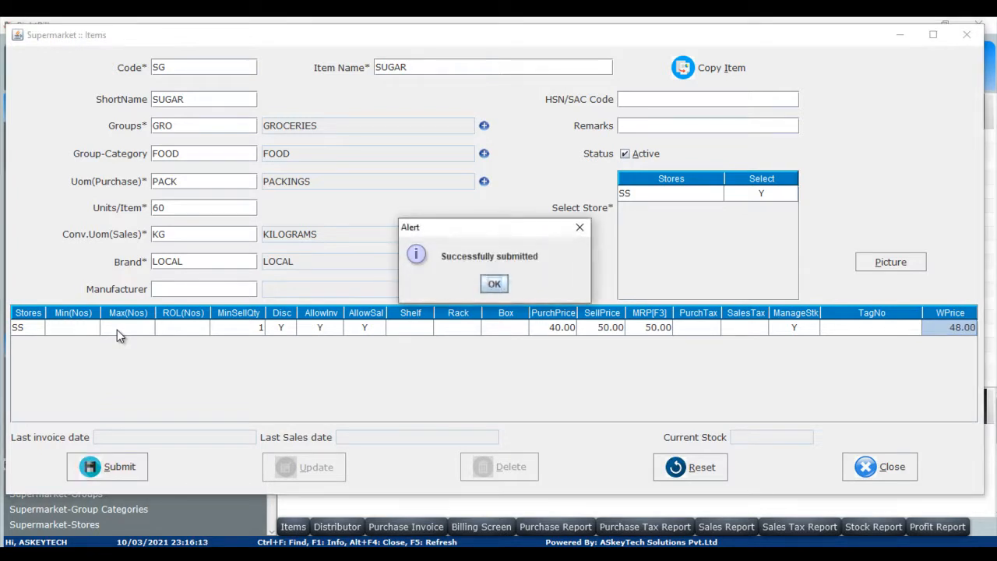
pyautogui.press('Return')
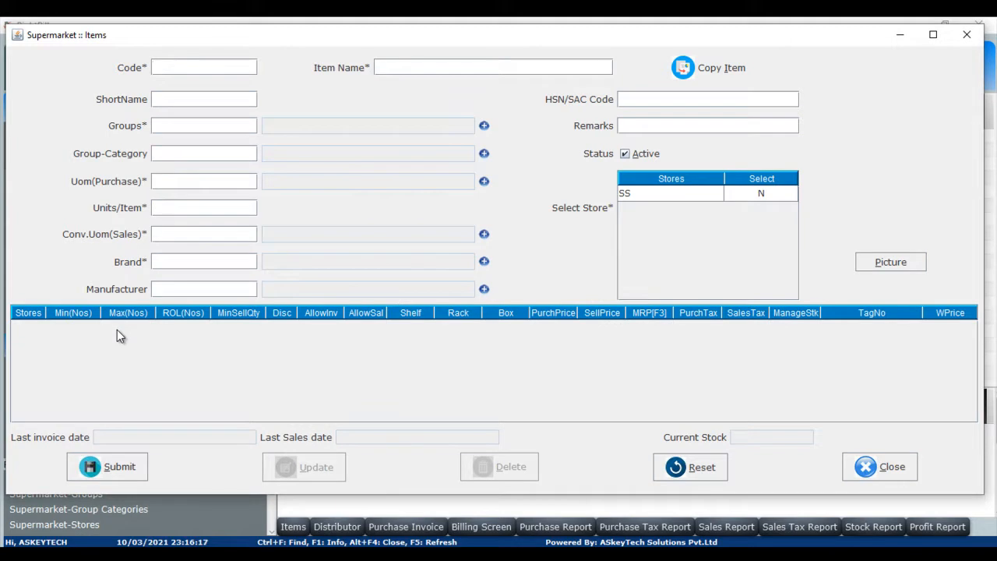
# Search the items for SU and open the saved SUGAR item.
pyautogui.press('Tab')
pyautogui.hotkey('ctrl', 'f')
pyautogui.write('SU')
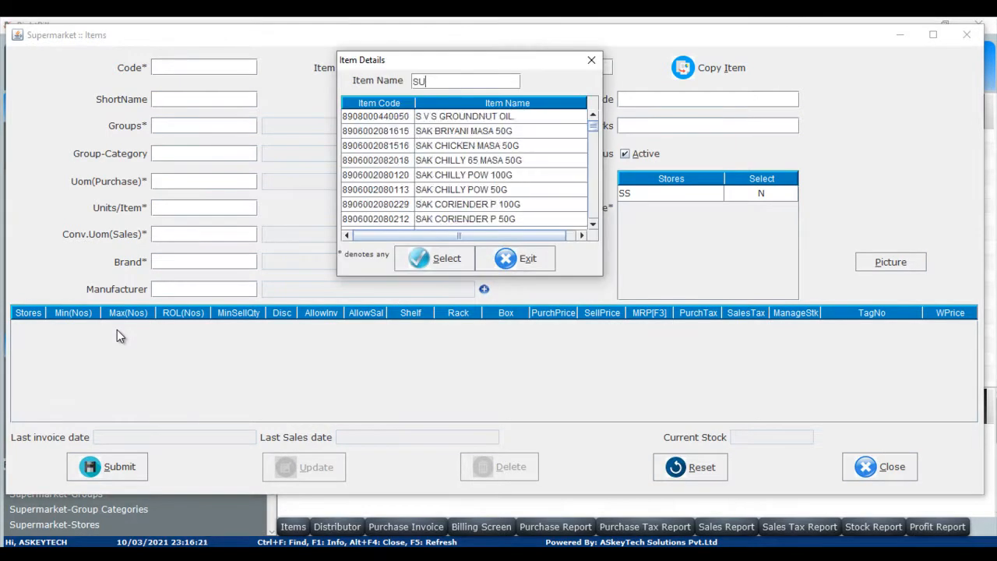
pyautogui.press('Down')
pyautogui.press('Return')
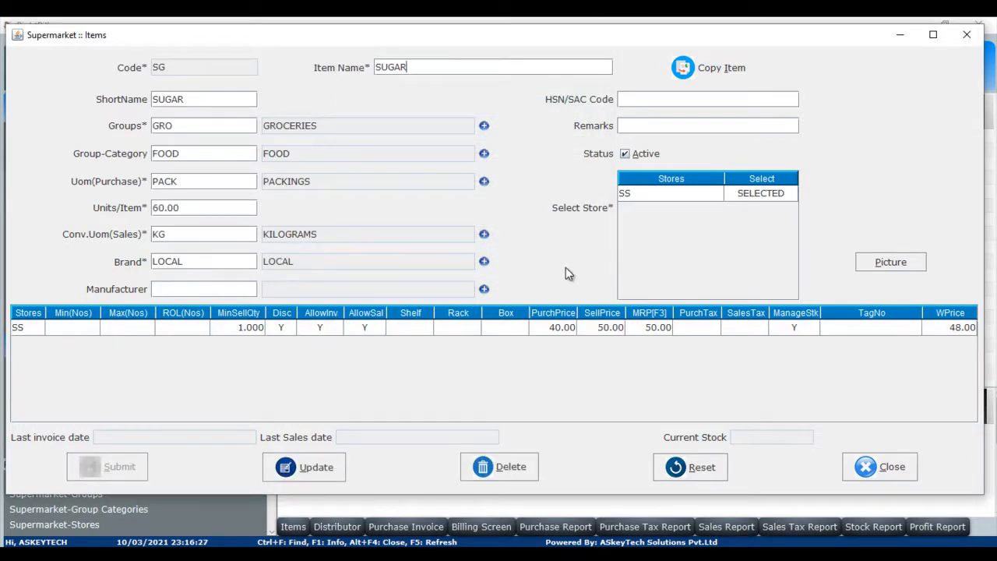
# Clear the form and open the TOMATO item through item search.
pyautogui.click(690, 468)
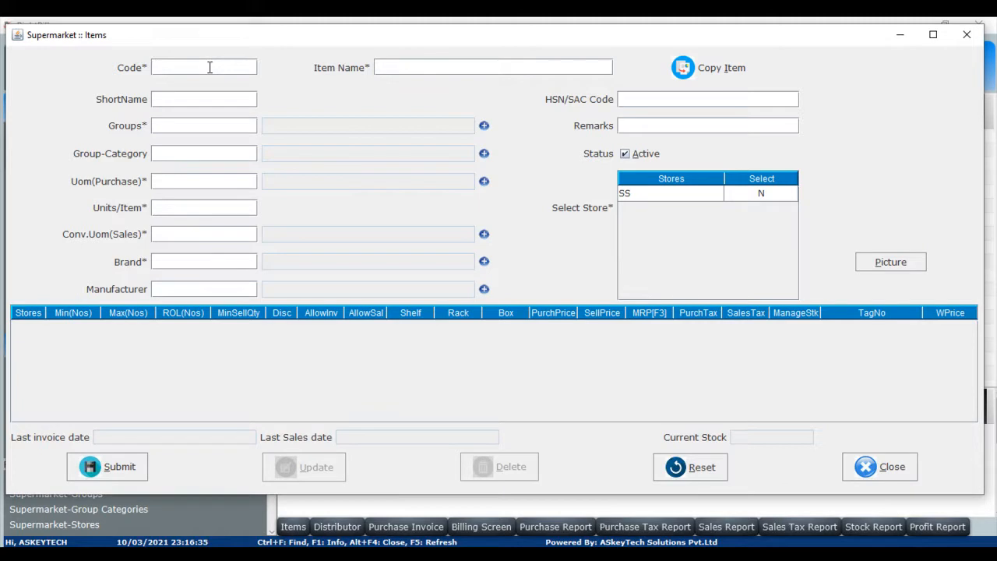
pyautogui.hotkey('ctrl', 'f')
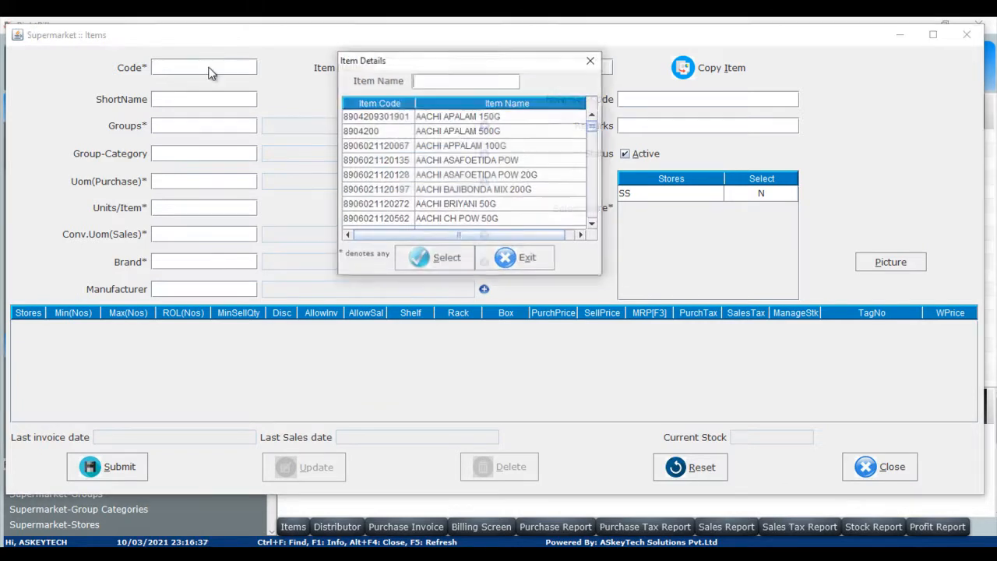
pyautogui.write('TO')
pyautogui.press('Down')
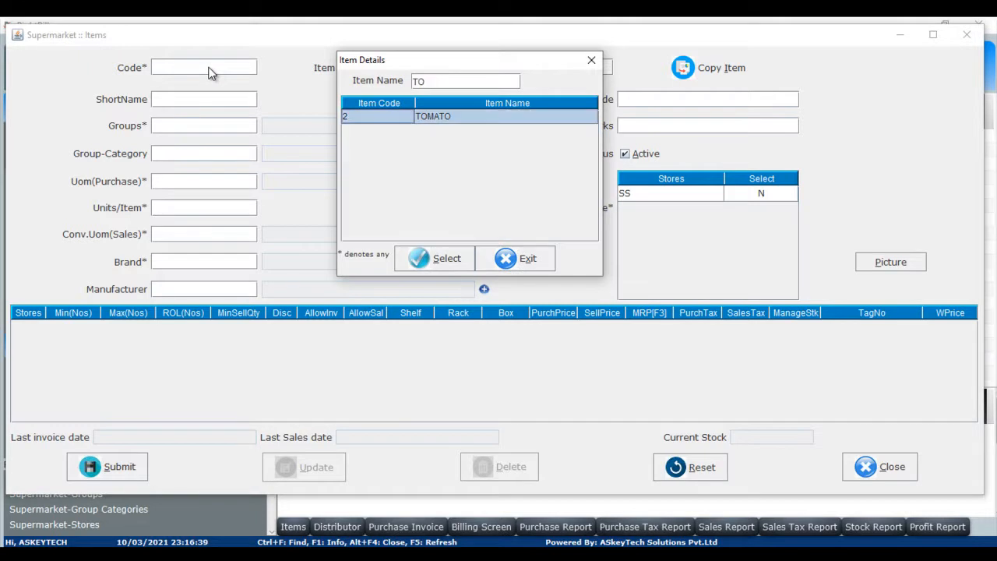
pyautogui.press('Return')
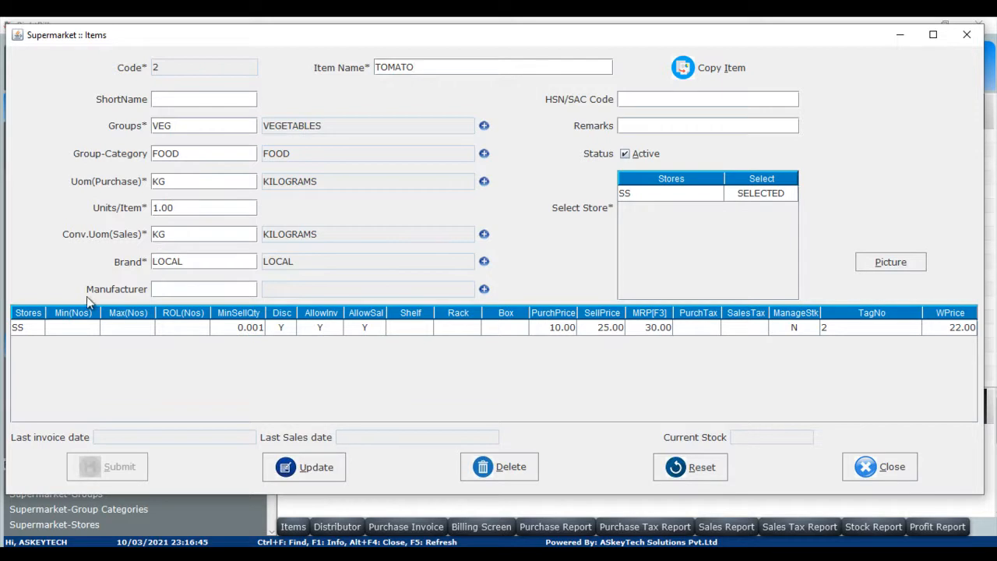
# Inspect the TOMATO item's manage-stock setting and close the Items window.
pyautogui.click(797, 327)
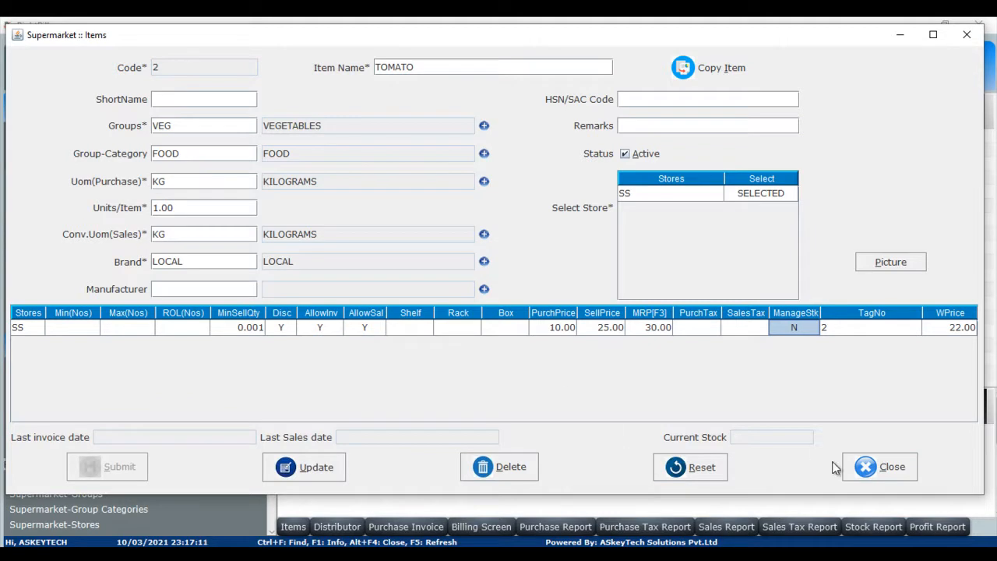
pyautogui.click(887, 465)
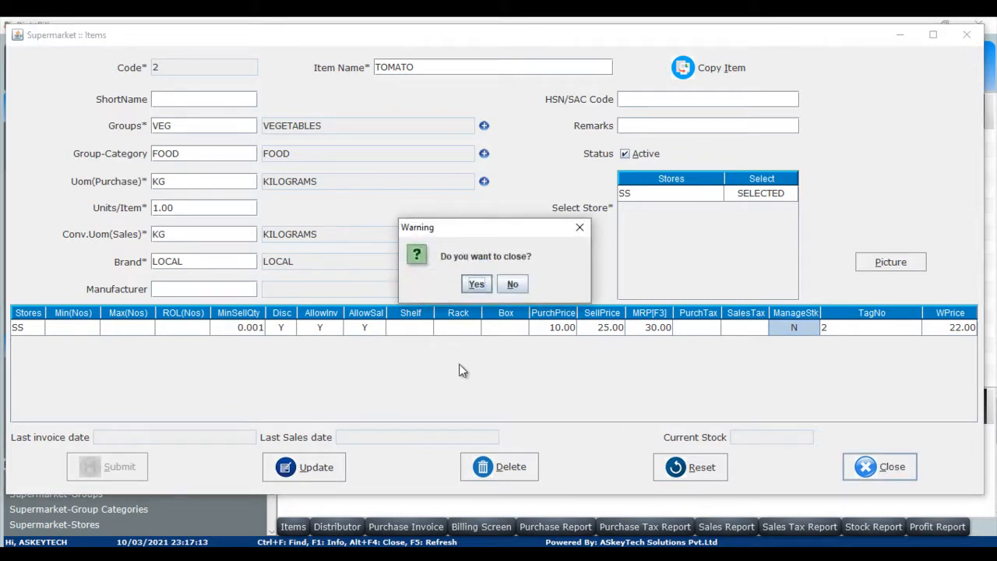
pyautogui.click(474, 284)
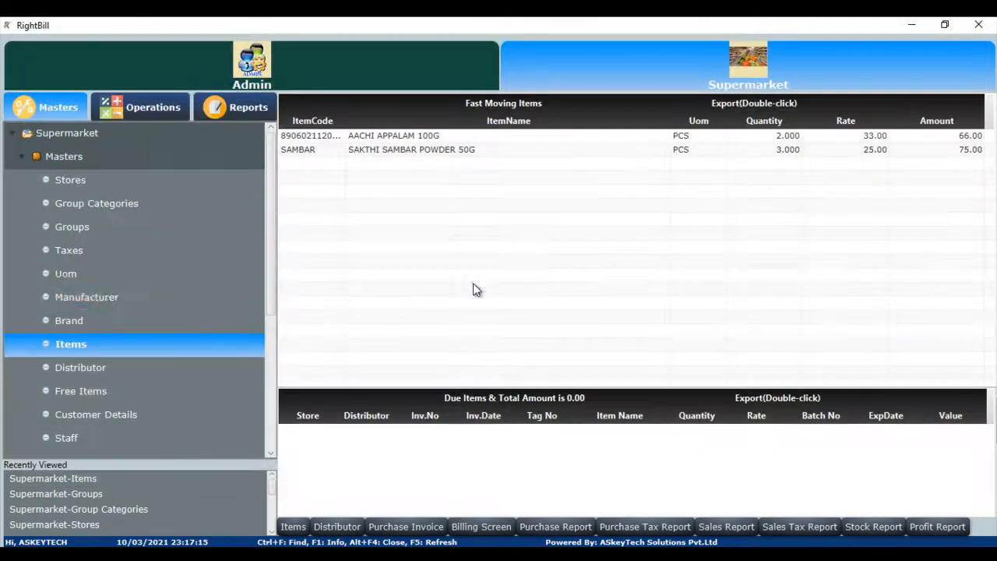
# Open the Distributor master and view the existing distributor list.
pyautogui.doubleClick(80, 369)
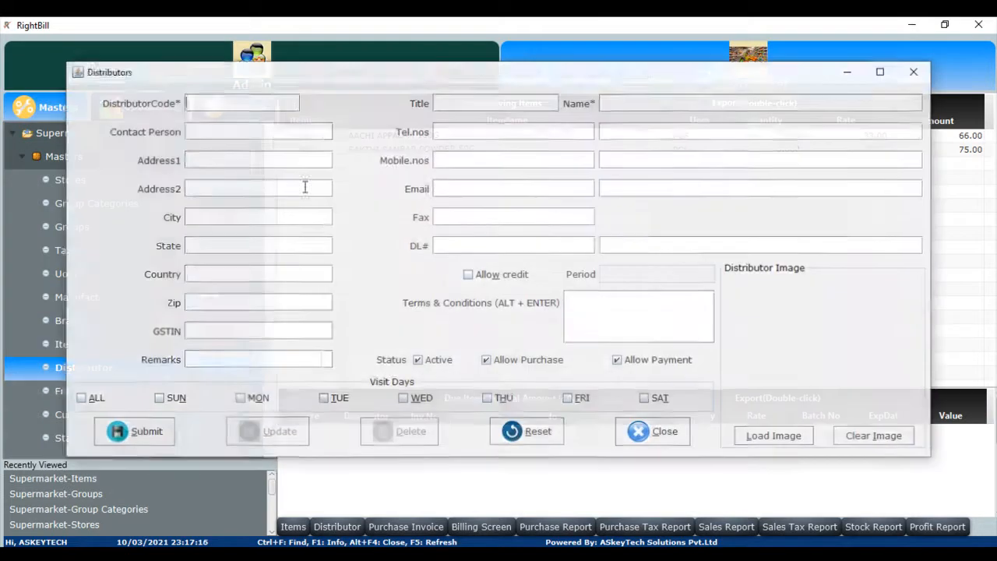
pyautogui.hotkey('ctrl', 'f')
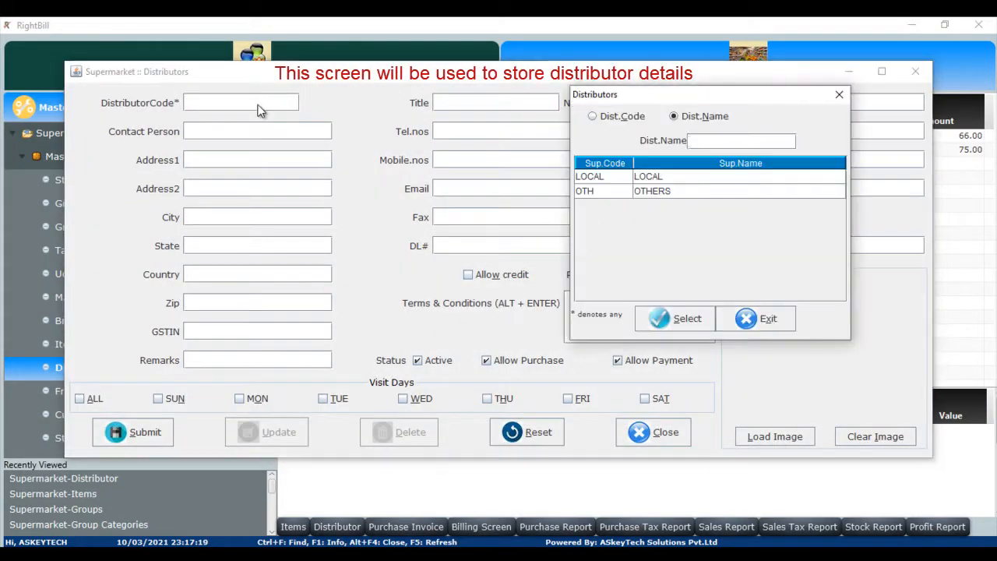
pyautogui.click(766, 319)
# Create a distributor with code SATHYA and name SATHYA WHOLESALES and submit it.
pyautogui.click(209, 105)
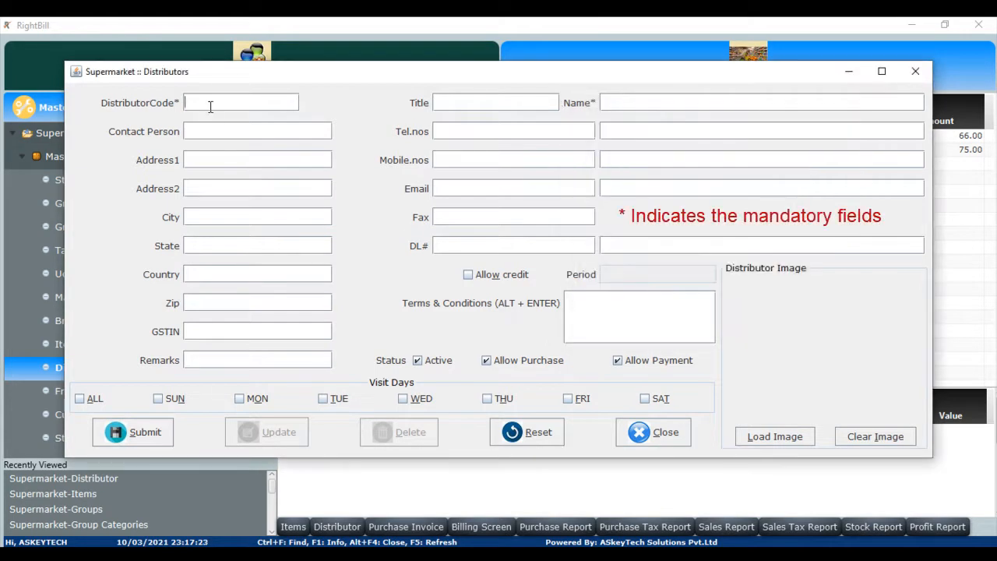
pyautogui.write('SATHYA')
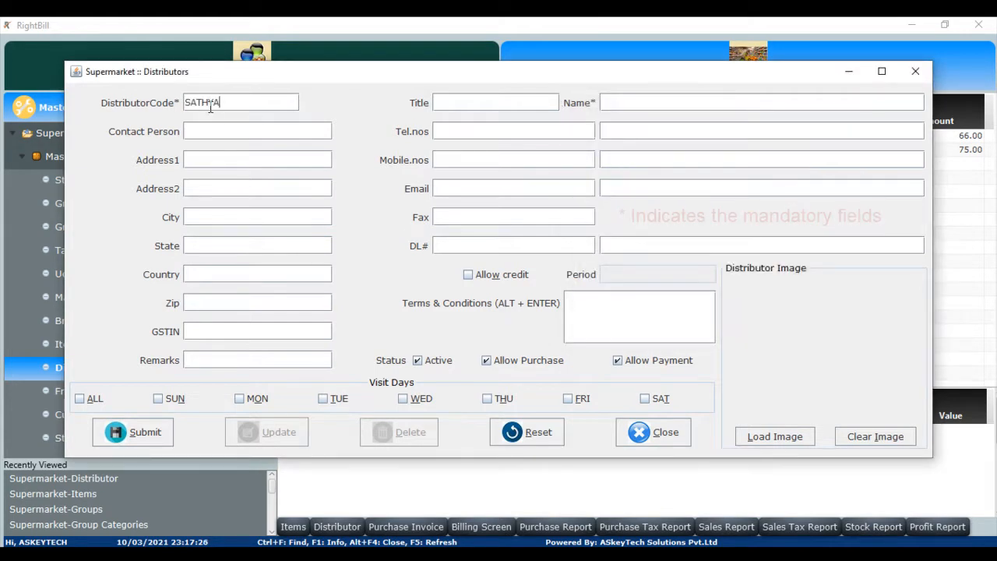
pyautogui.press('Tab')
pyautogui.write('SATHYA WH')
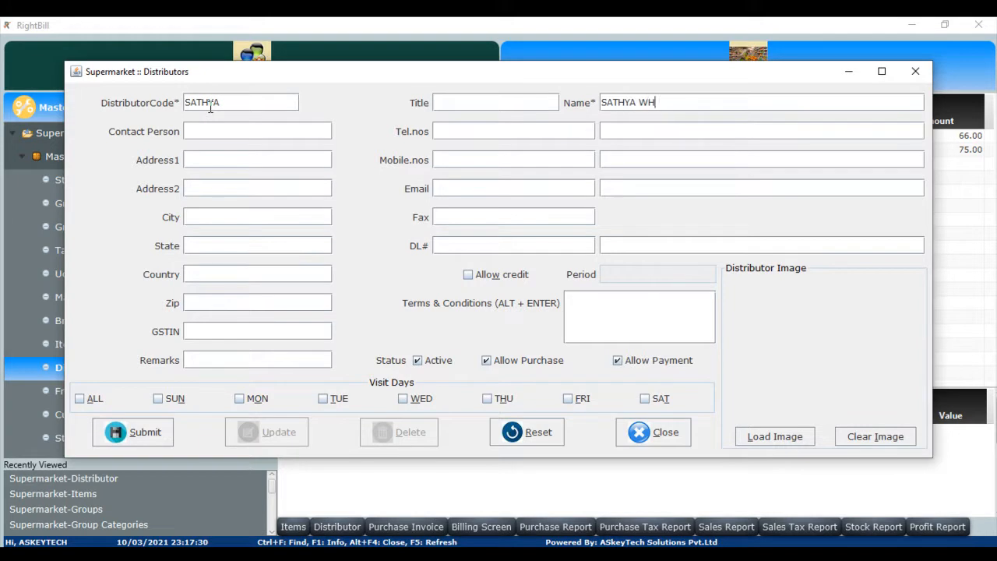
pyautogui.write('OLESALES')
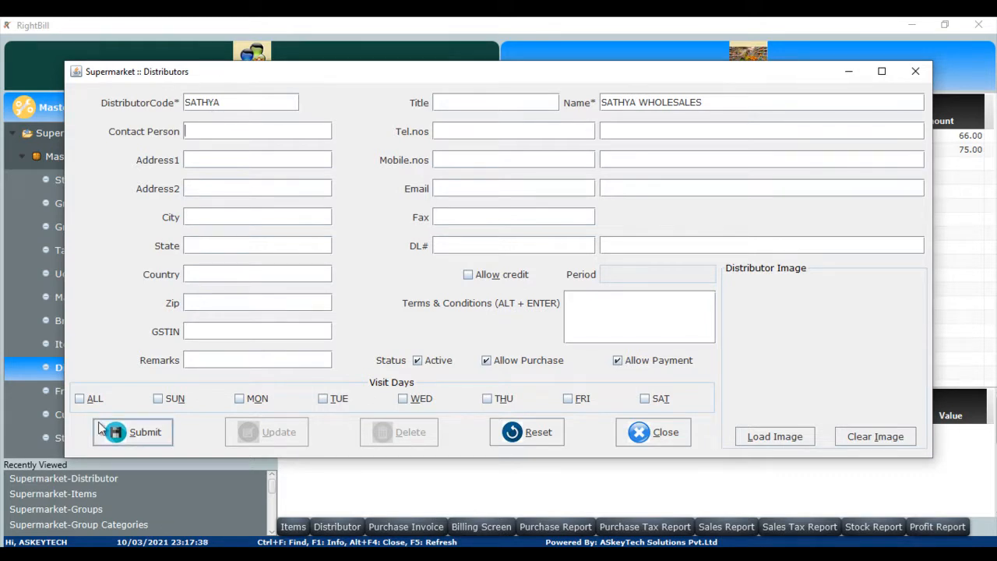
pyautogui.click(123, 437)
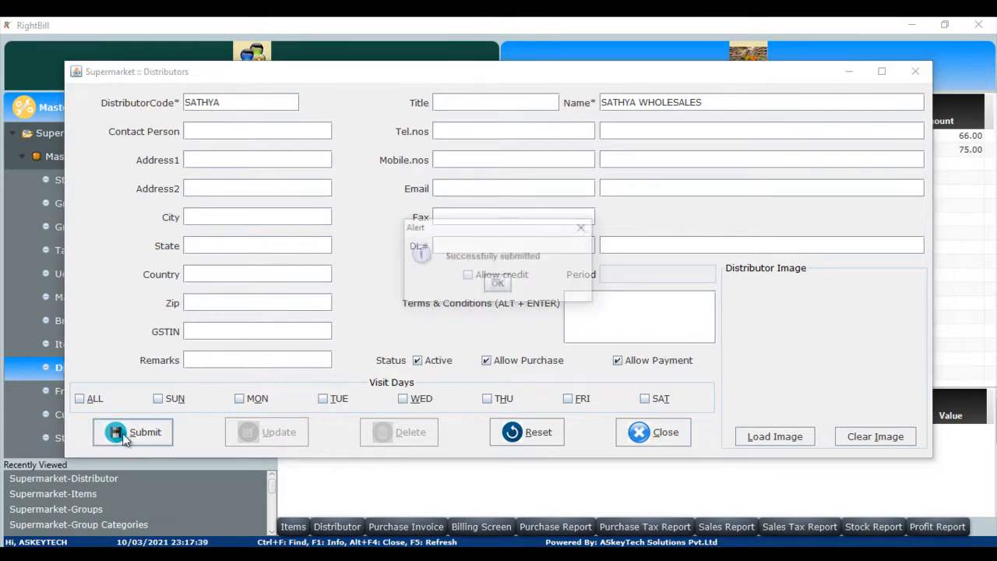
pyautogui.click(498, 284)
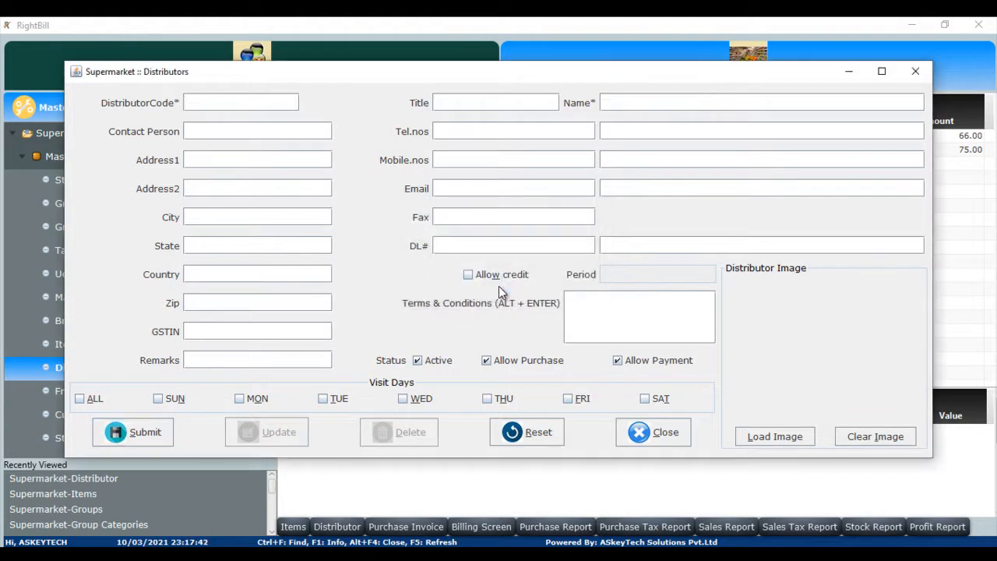
# Check the distributor list for the new entry and close the Distributors window.
pyautogui.hotkey('ctrl', 'f')
pyautogui.press('Down')
pyautogui.press('Down')
pyautogui.press('Down')
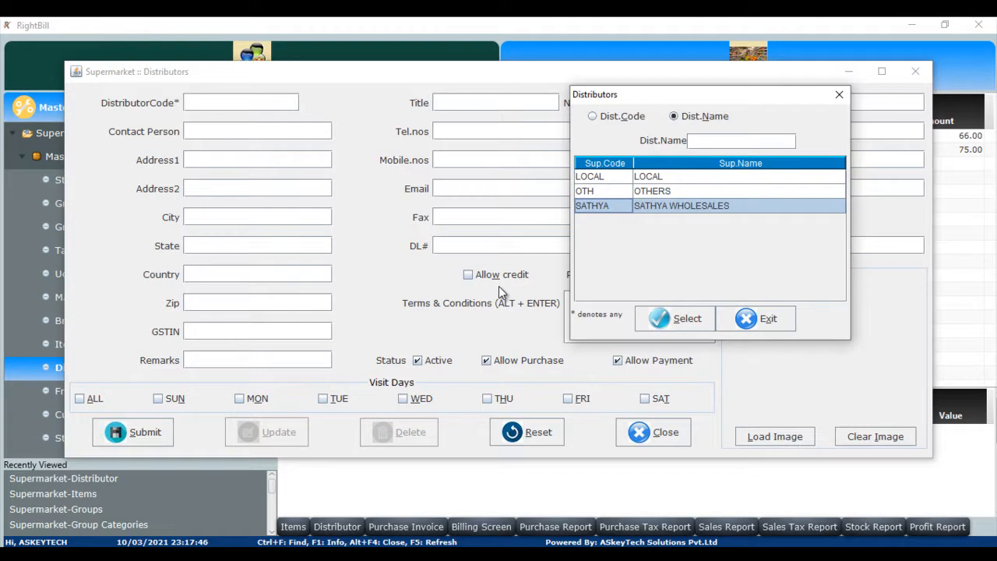
pyautogui.click(746, 316)
pyautogui.click(646, 432)
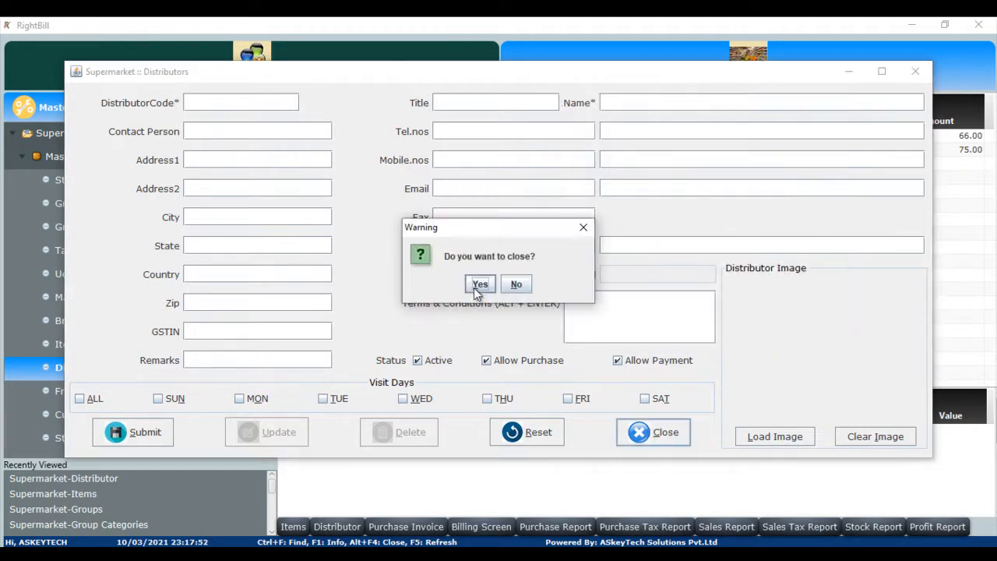
pyautogui.click(478, 285)
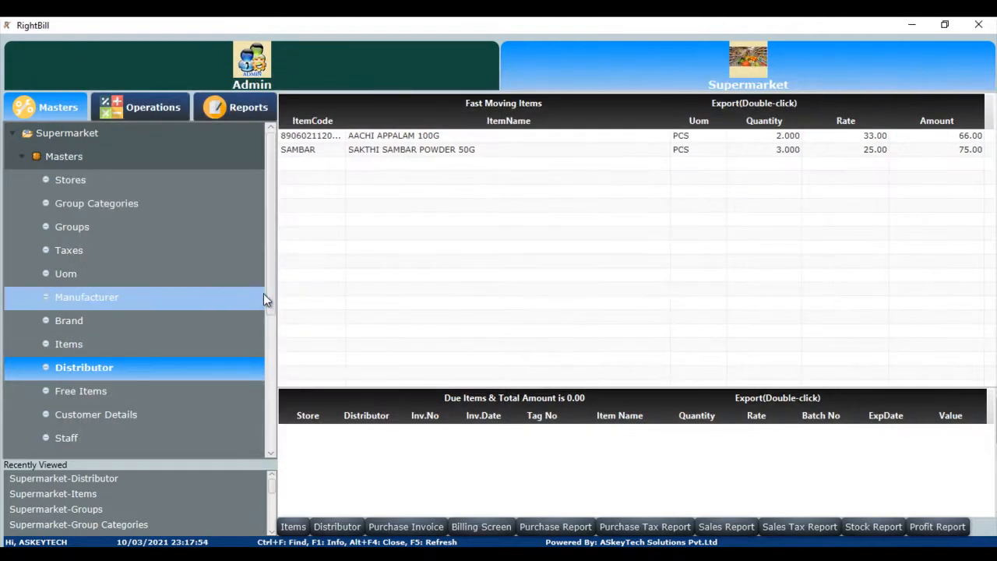
# Open the Barcode Generator and load the A4 SHEET 13X5 label template.
pyautogui.moveTo(268, 314); pyautogui.dragTo(245, 378)
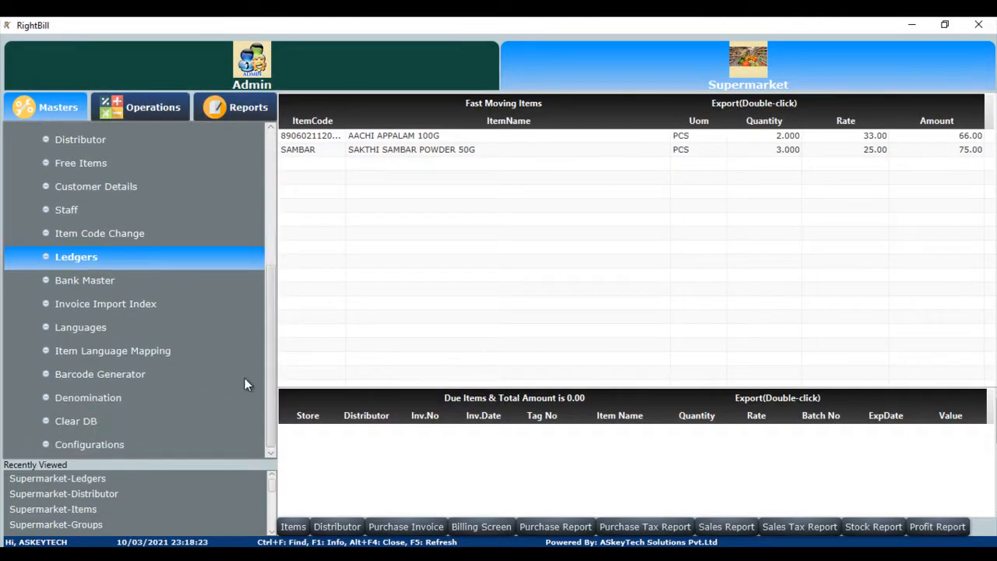
pyautogui.click(145, 376)
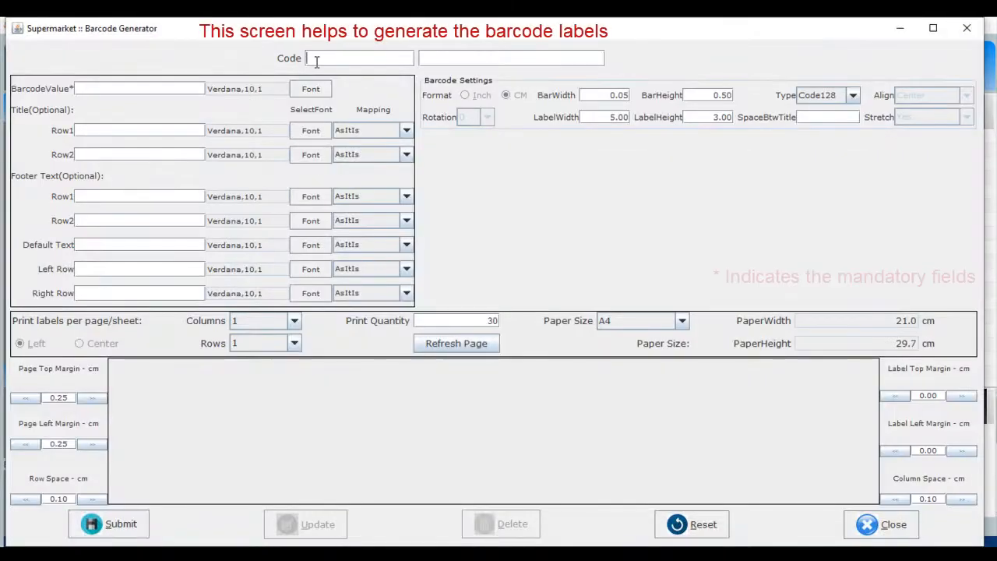
pyautogui.doubleClick(315, 61)
pyautogui.press('Return')
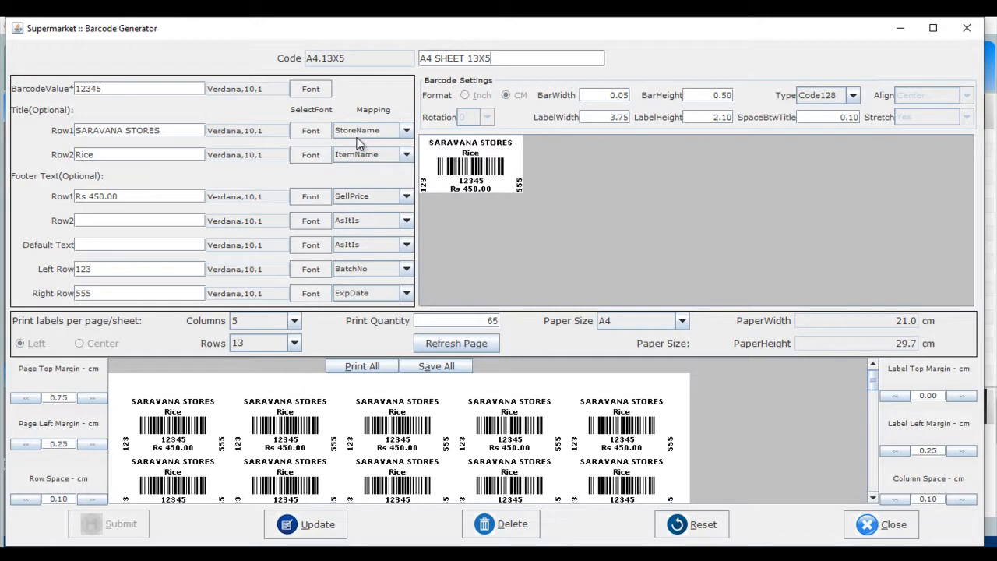
# Browse the mapping options for the title row 1 and footer row 2 fields.
pyautogui.click(406, 131)
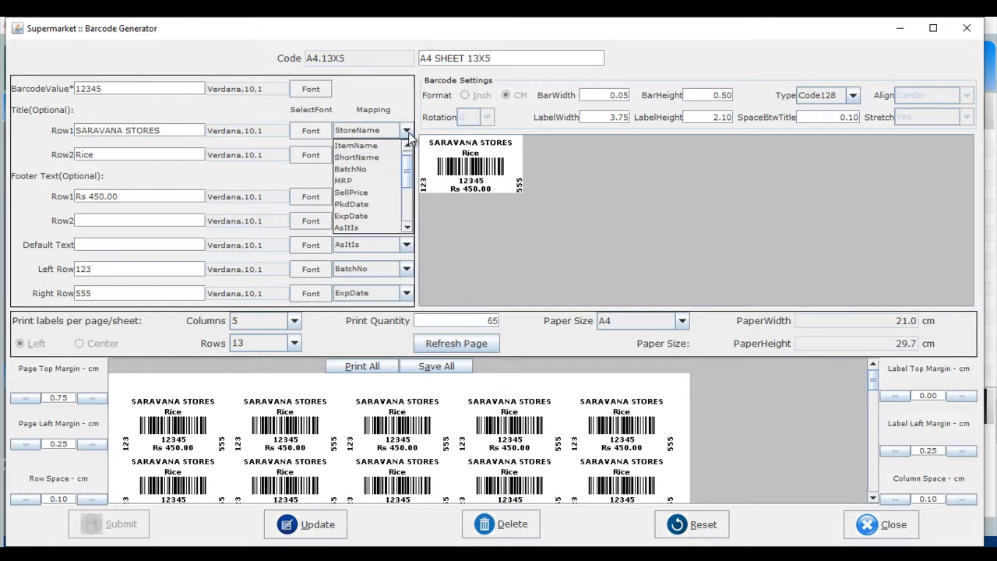
pyautogui.click(406, 132)
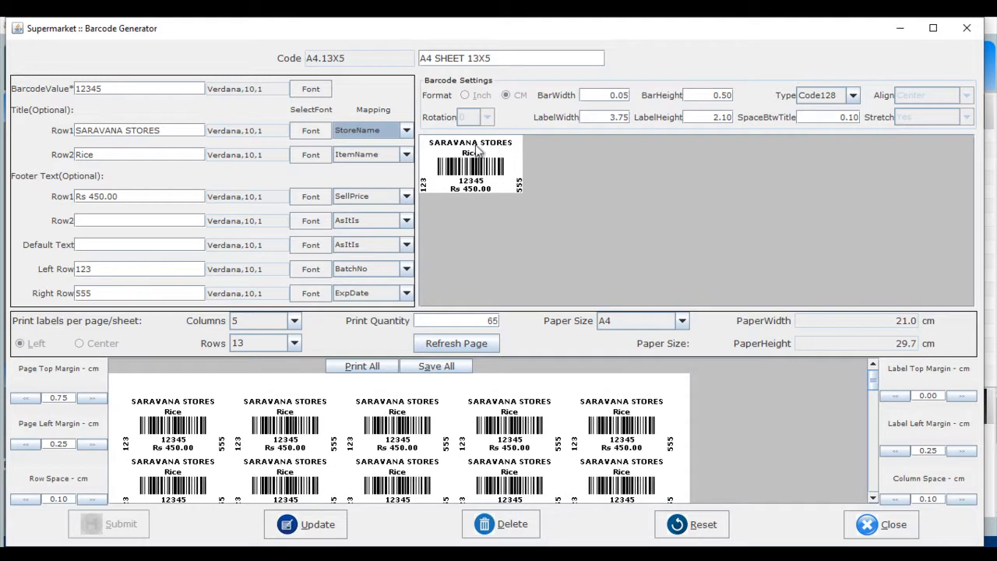
pyautogui.click(405, 131)
pyautogui.click(405, 131)
pyautogui.click(406, 221)
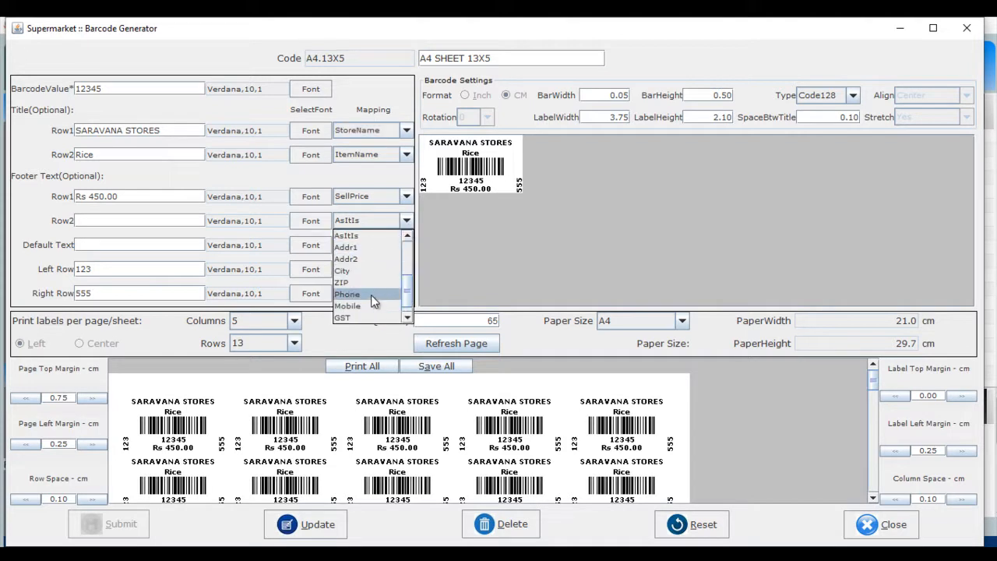
pyautogui.click(451, 213)
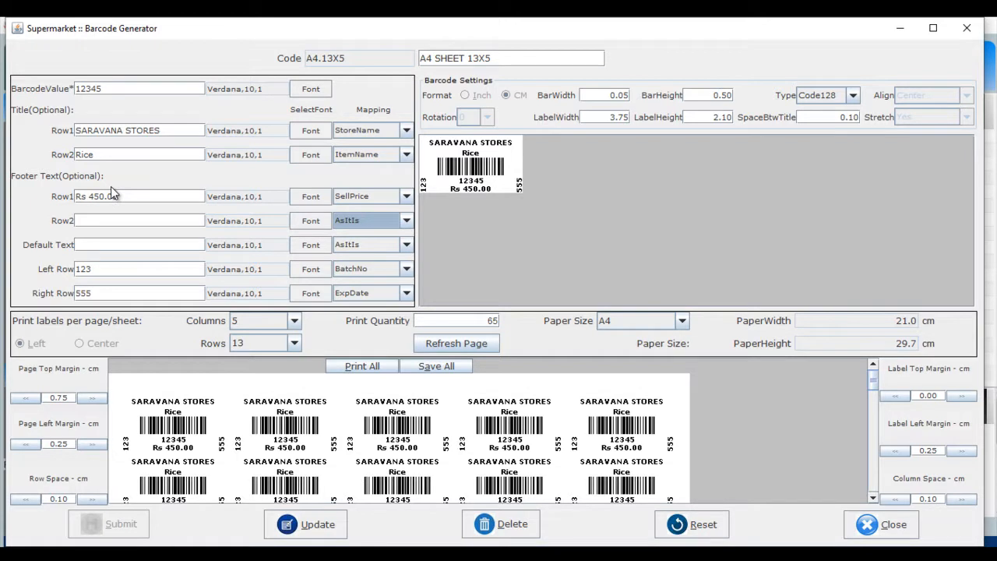
# Set the title row 1 and row 2 mappings to AsItIs.
pyautogui.click(406, 131)
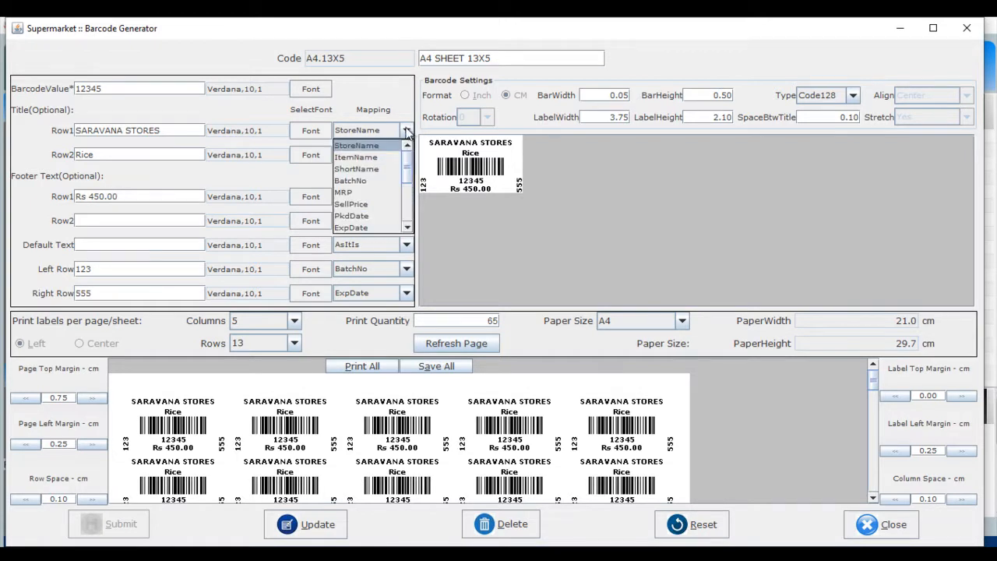
pyautogui.click(406, 212)
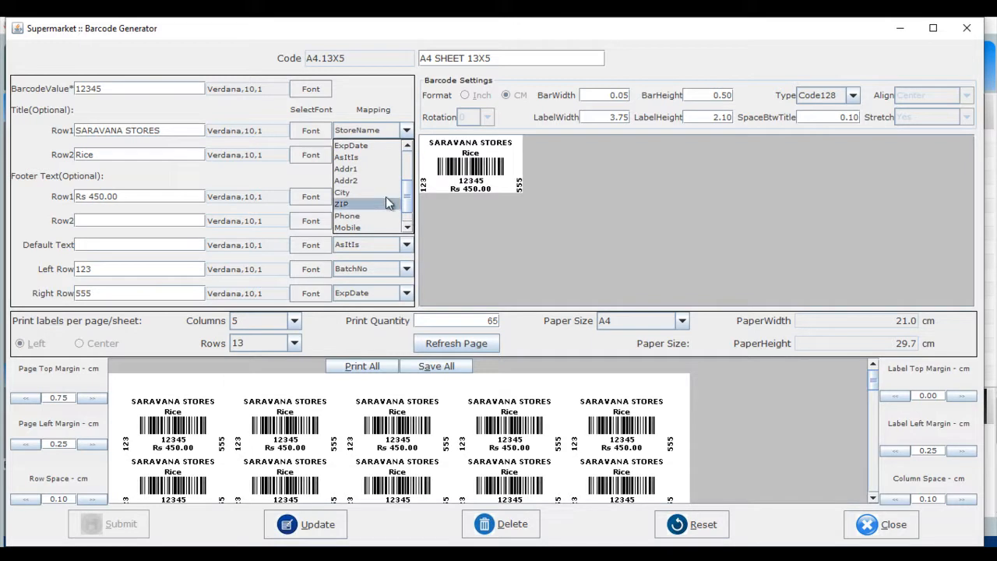
pyautogui.click(358, 157)
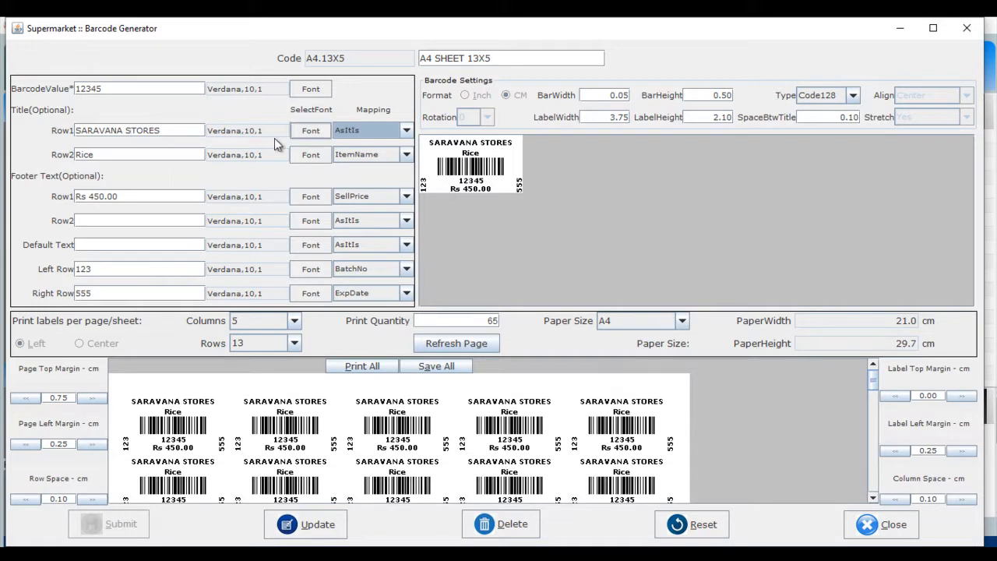
pyautogui.click(405, 154)
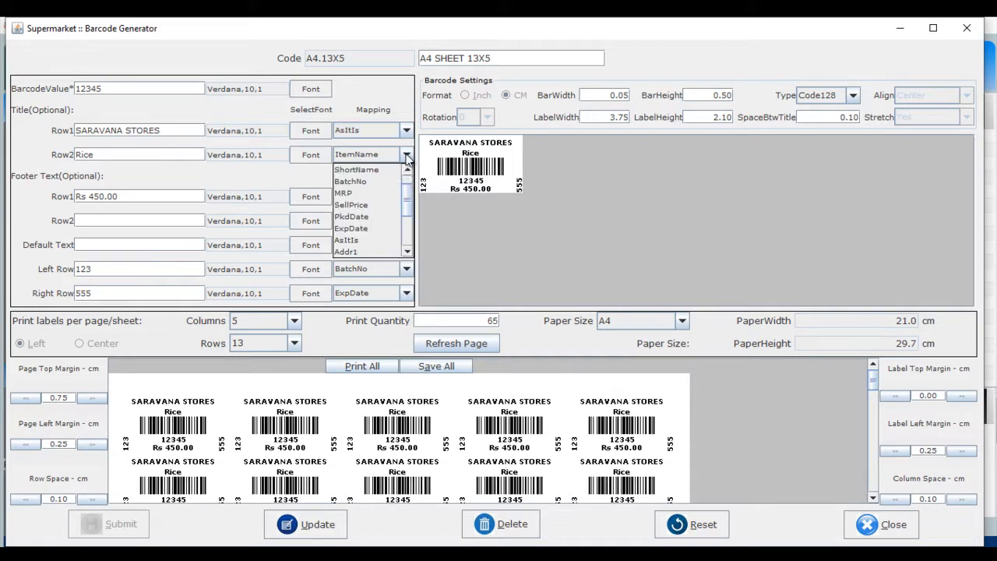
pyautogui.click(390, 240)
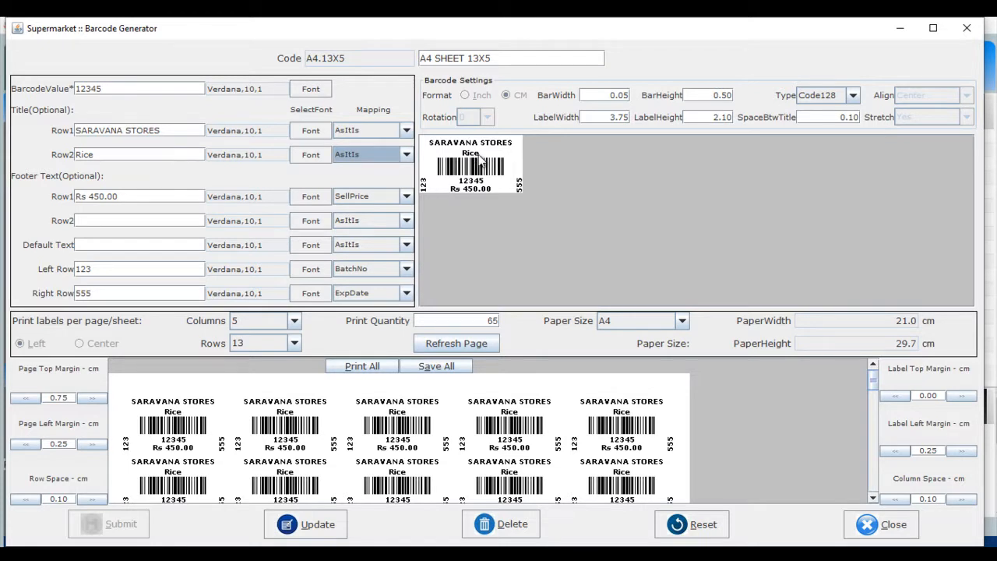
# Restore the title row 2 mapping to ItemName and the row 1 mapping to StoreName.
pyautogui.click(406, 155)
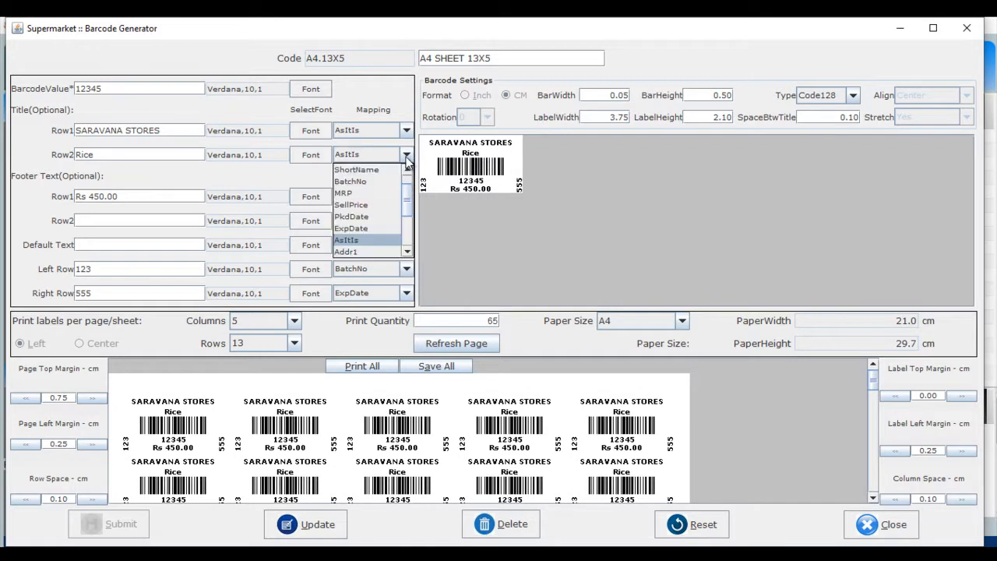
pyautogui.click(409, 171)
pyautogui.click(378, 182)
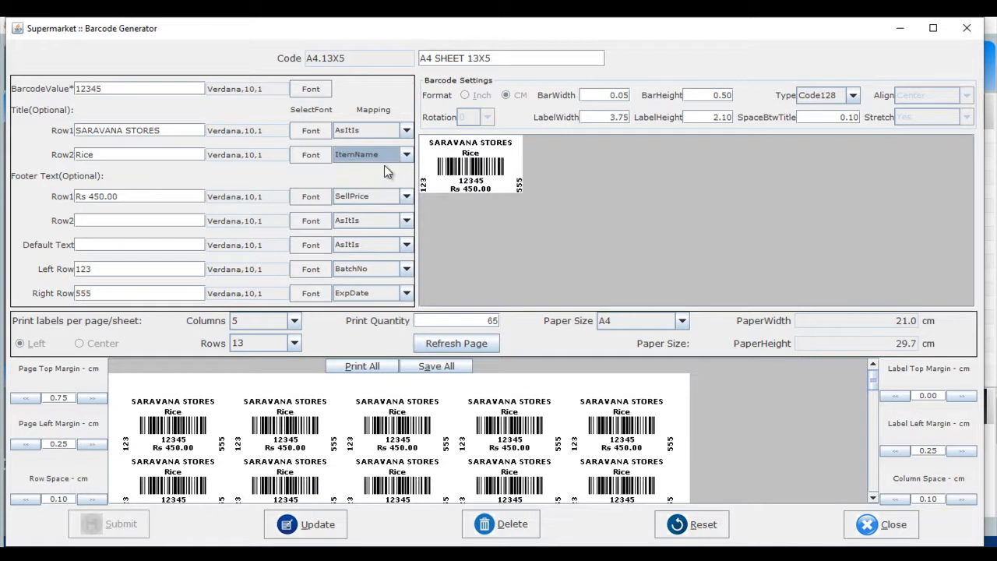
pyautogui.click(406, 130)
pyautogui.click(407, 146)
pyautogui.scroll(3, 397, 155)
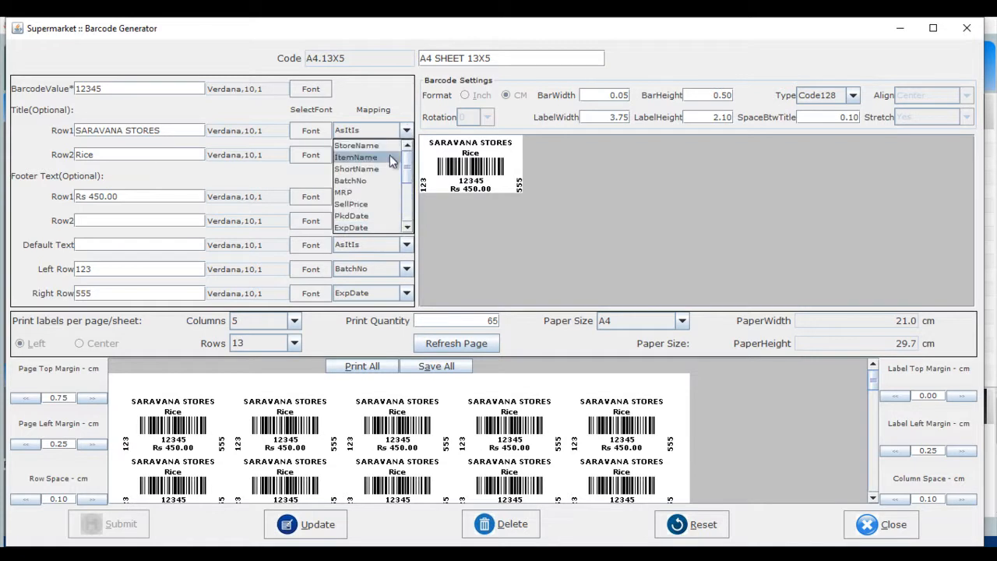
pyautogui.click(373, 145)
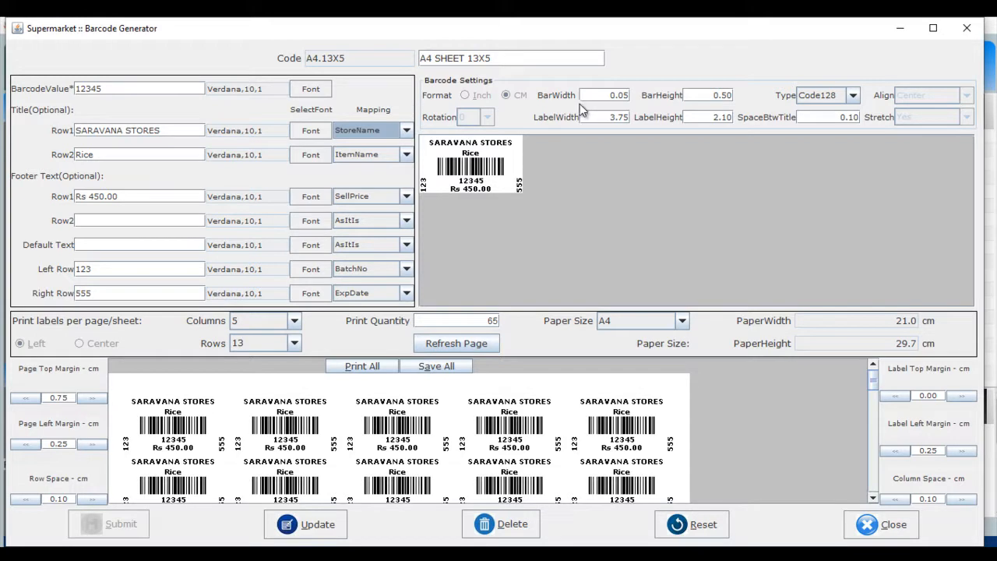
# Review the barcode type options and try label widths of 4 and 5 cm before setting 3.75 cm.
pyautogui.click(855, 96)
pyautogui.click(754, 160)
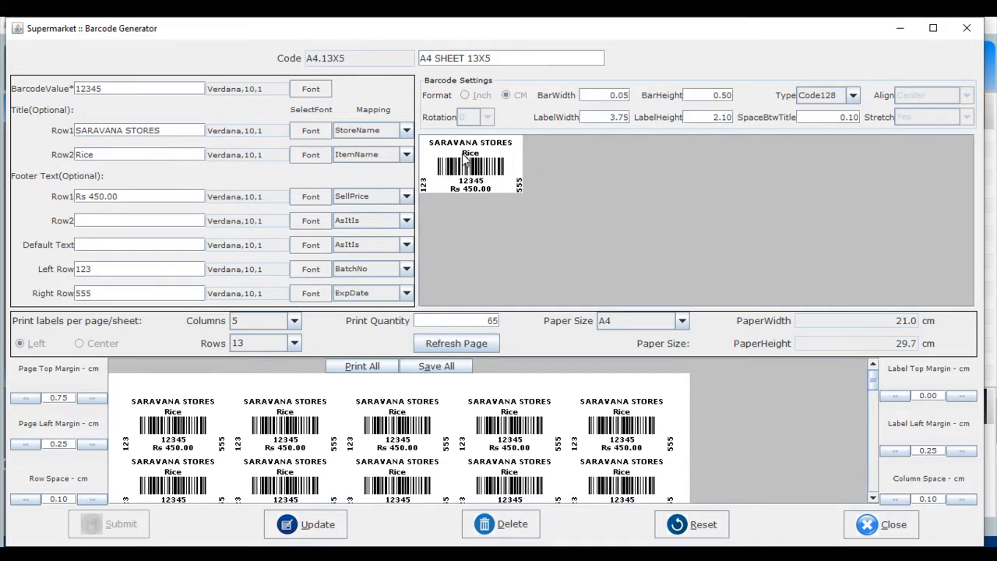
pyautogui.click(628, 117)
pyautogui.press('BackSpace')
pyautogui.press('BackSpace')
pyautogui.press('BackSpace')
pyautogui.press('BackSpace')
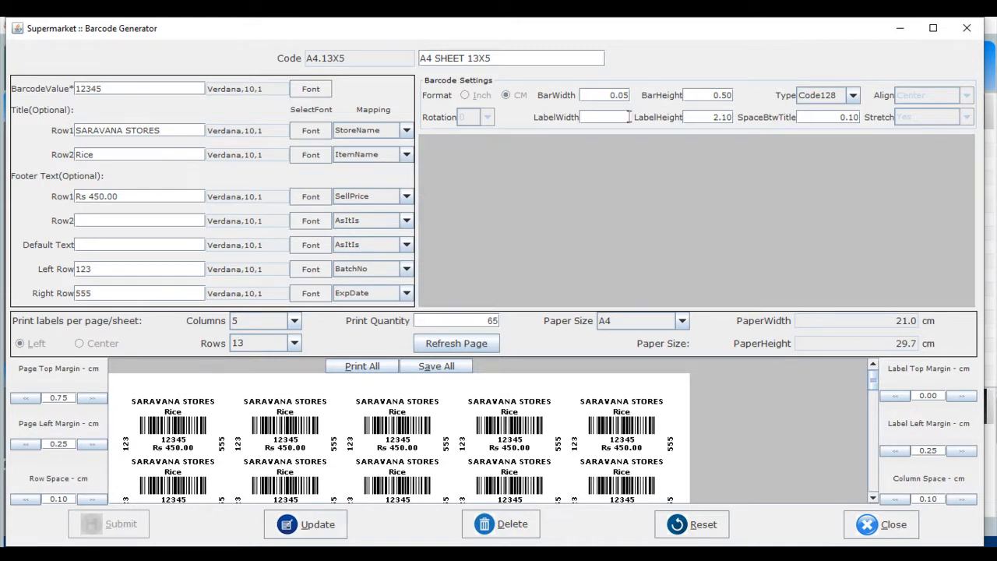
pyautogui.write('4')
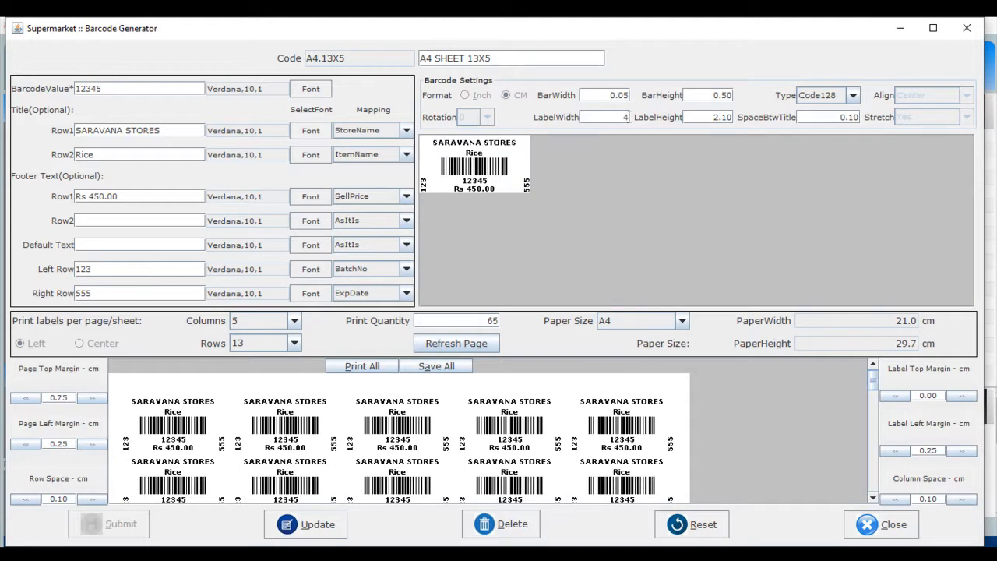
pyautogui.press('BackSpace')
pyautogui.write('5')
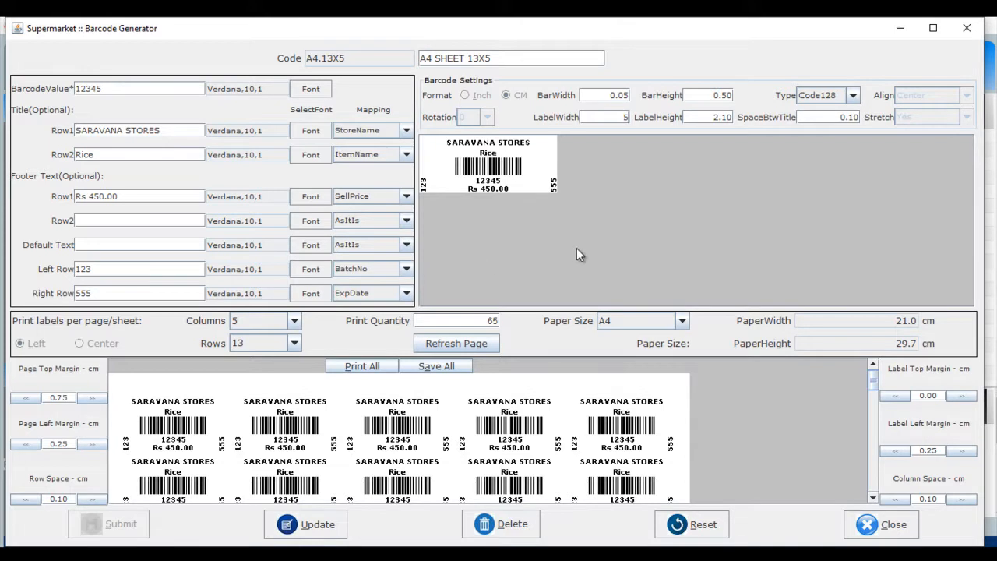
pyautogui.press('BackSpace')
pyautogui.write('3.')
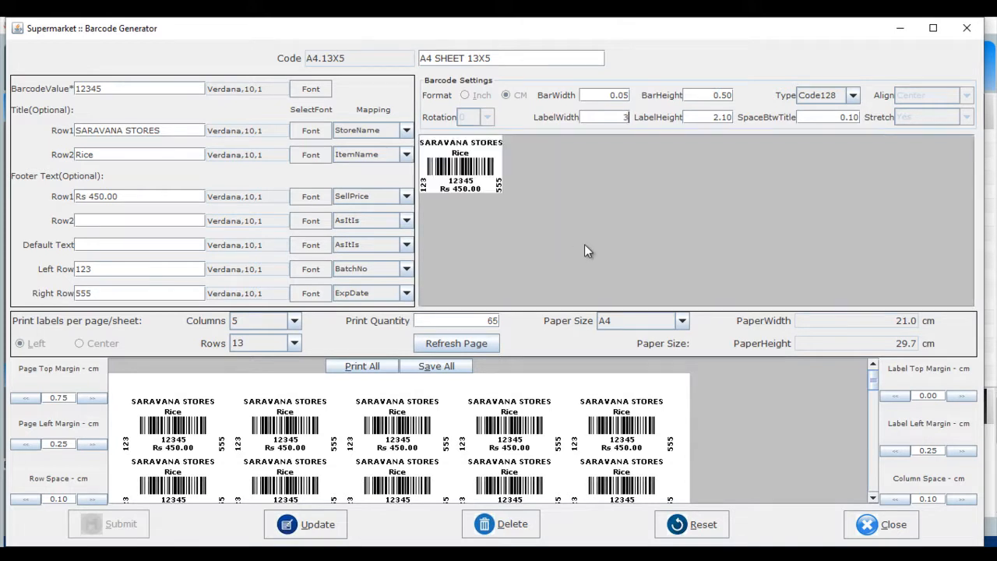
pyautogui.write('75')
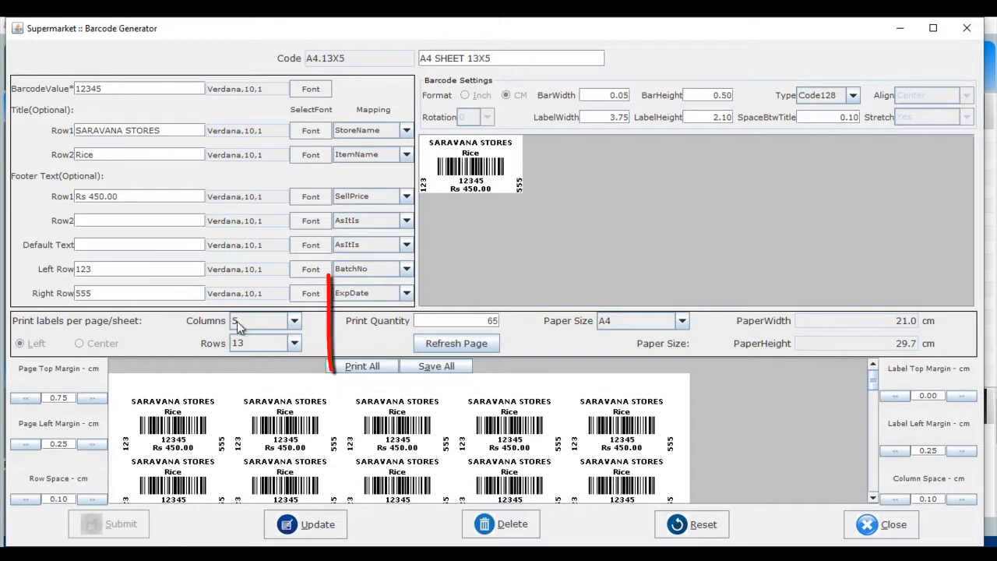
# Try 12 label columns per sheet, return to 5 columns, and browse the paper size options.
pyautogui.click(295, 321)
pyautogui.click(294, 326)
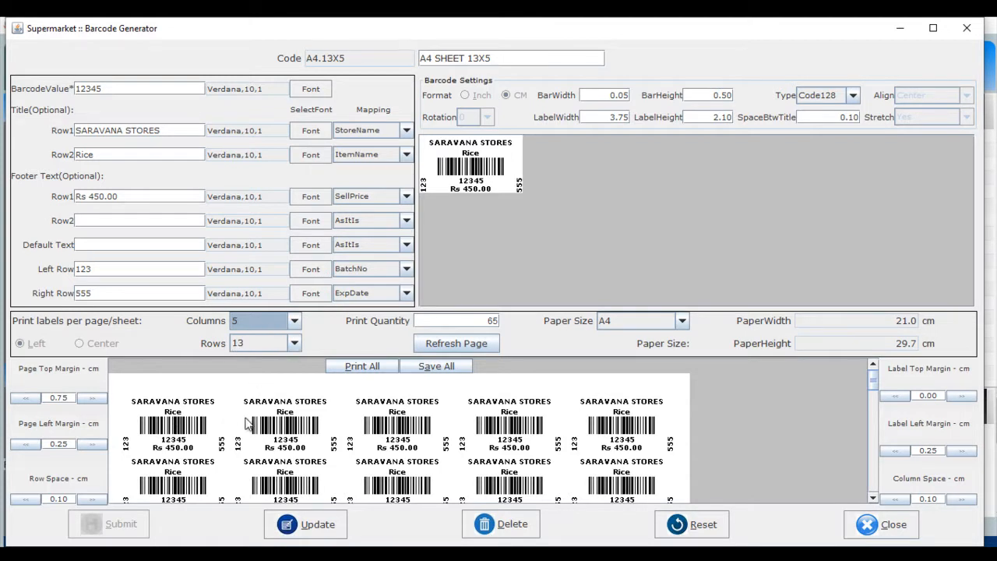
pyautogui.click(294, 320)
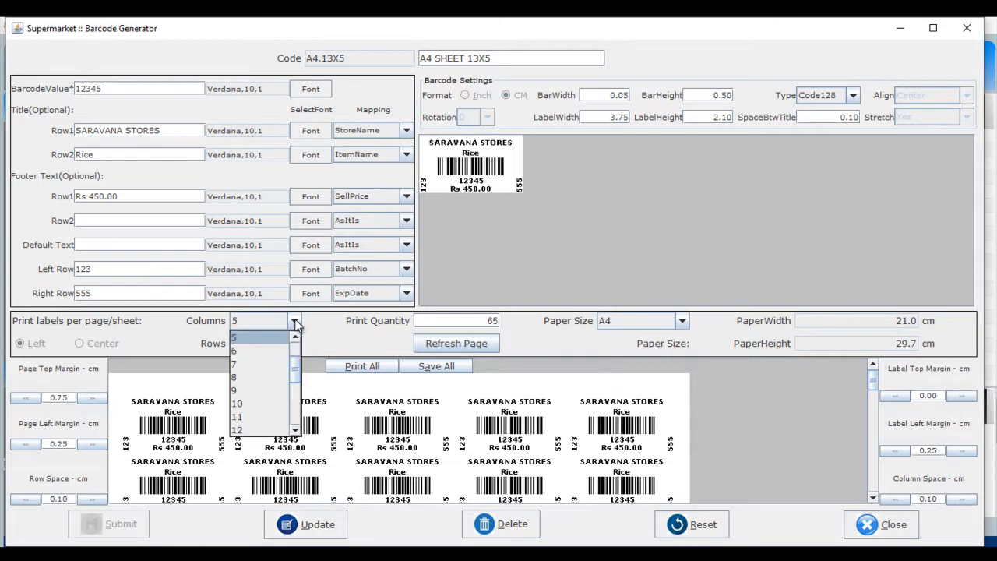
pyautogui.click(238, 430)
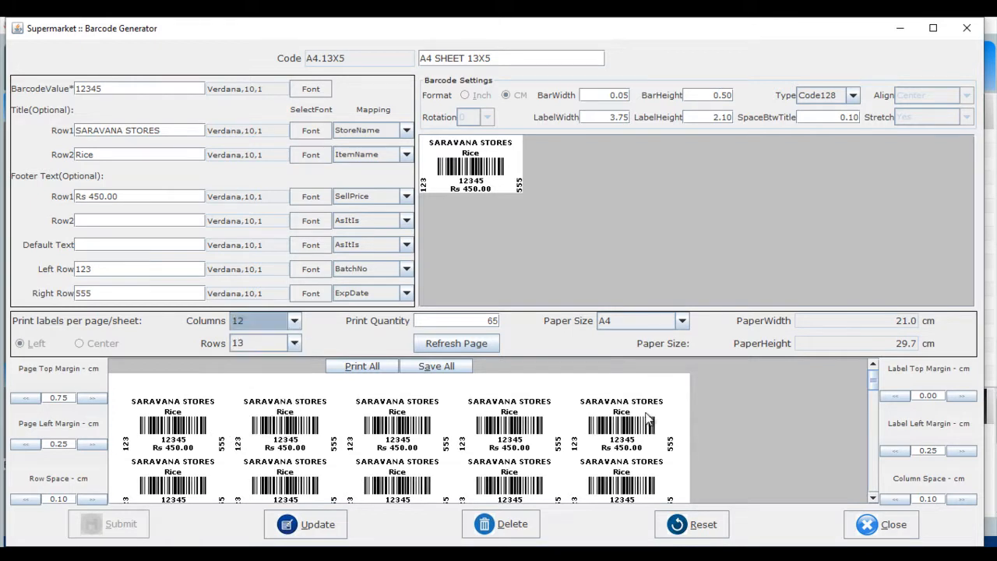
pyautogui.click(297, 323)
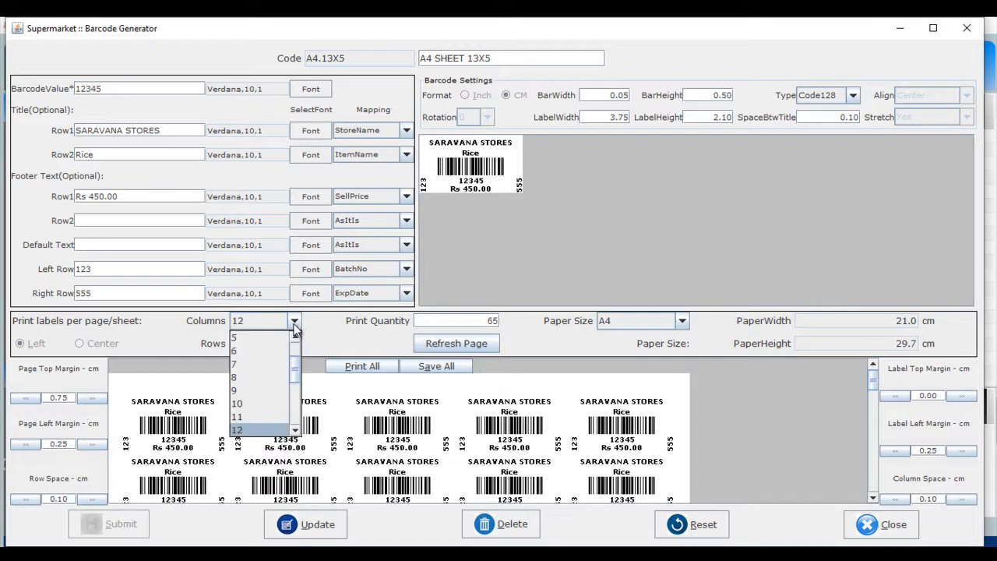
pyautogui.click(264, 334)
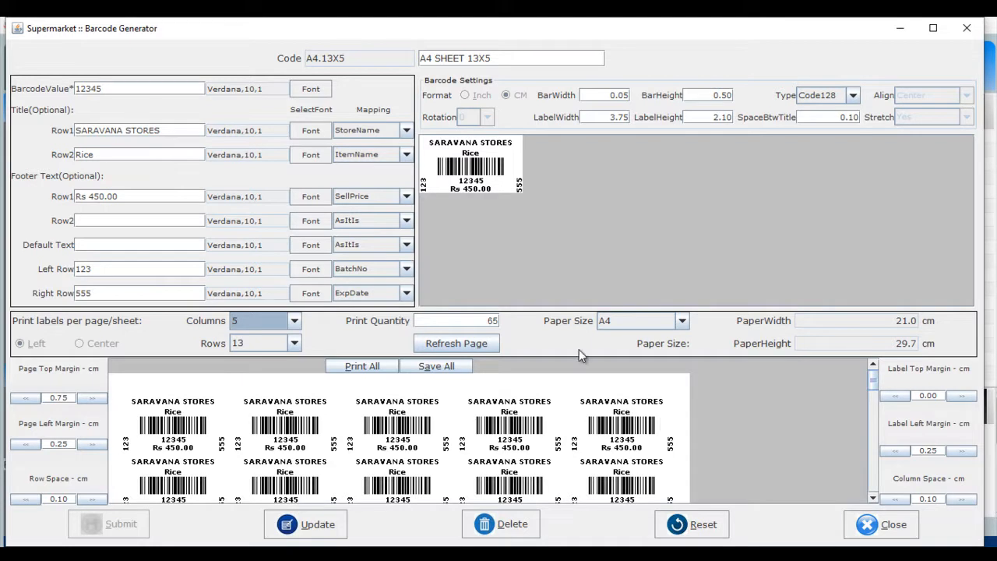
pyautogui.click(681, 321)
pyautogui.click(681, 323)
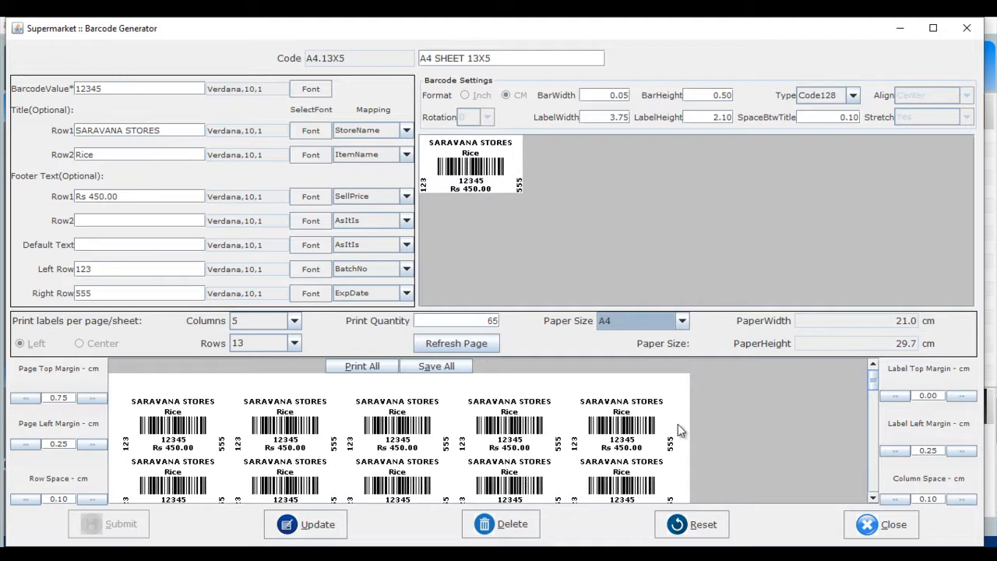
# Close the Barcode Generator and open the Purchase Invoice screen.
pyautogui.click(903, 528)
pyautogui.click(476, 306)
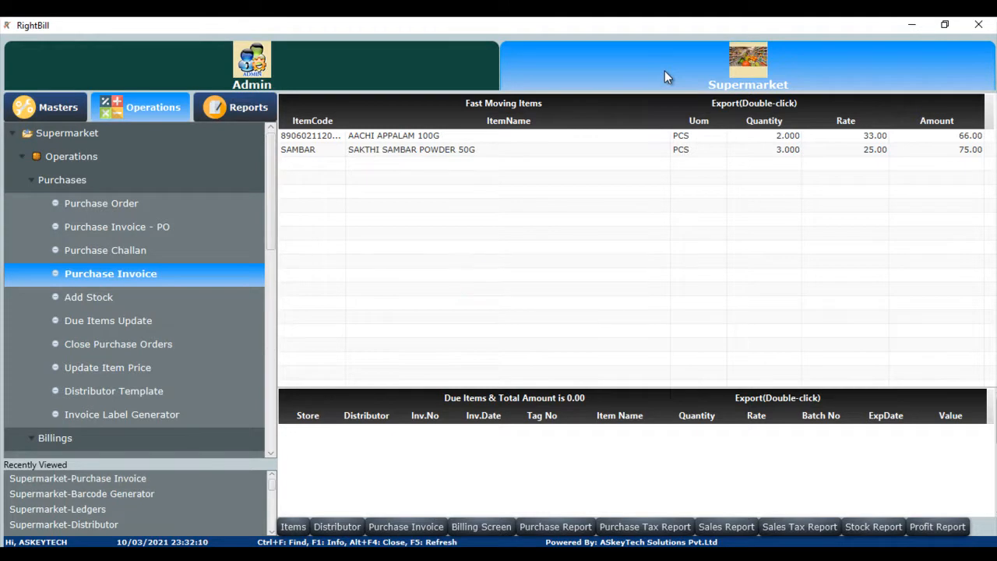
pyautogui.doubleClick(97, 275)
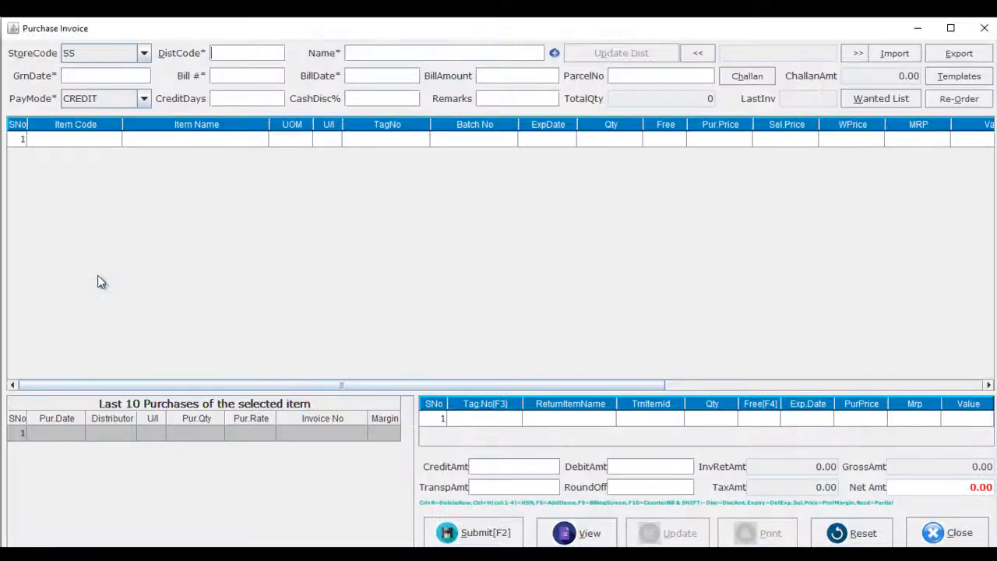
# Pick SATHYA WHOLESALES as the invoice's distributor.
pyautogui.click(236, 60)
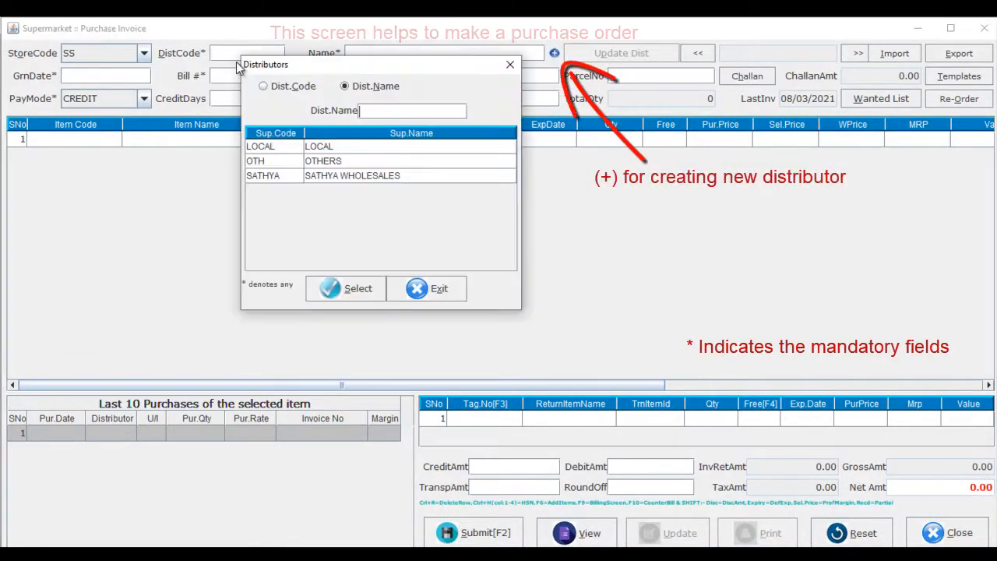
pyautogui.press('Down')
pyautogui.press('Down')
pyautogui.press('Down')
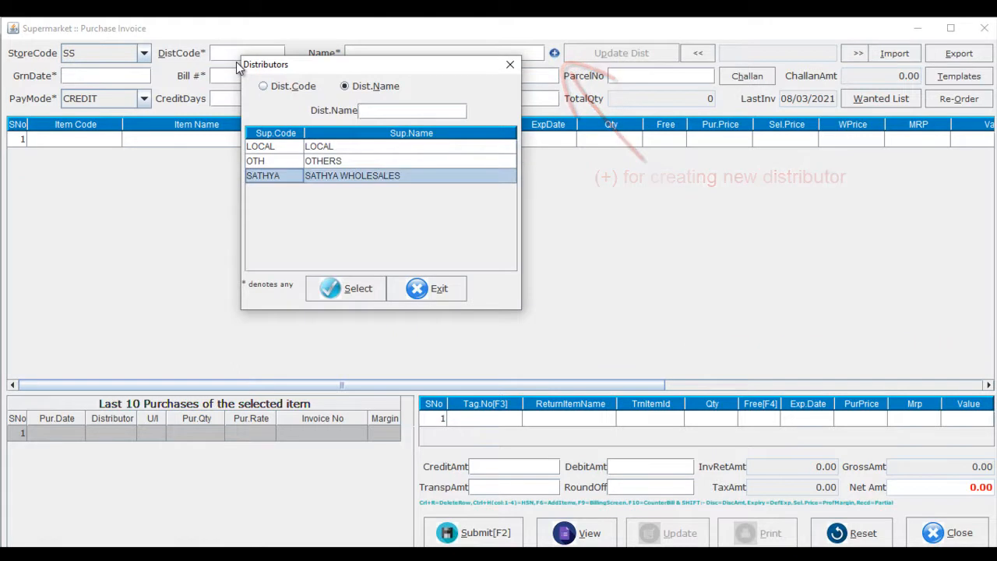
pyautogui.press('Return')
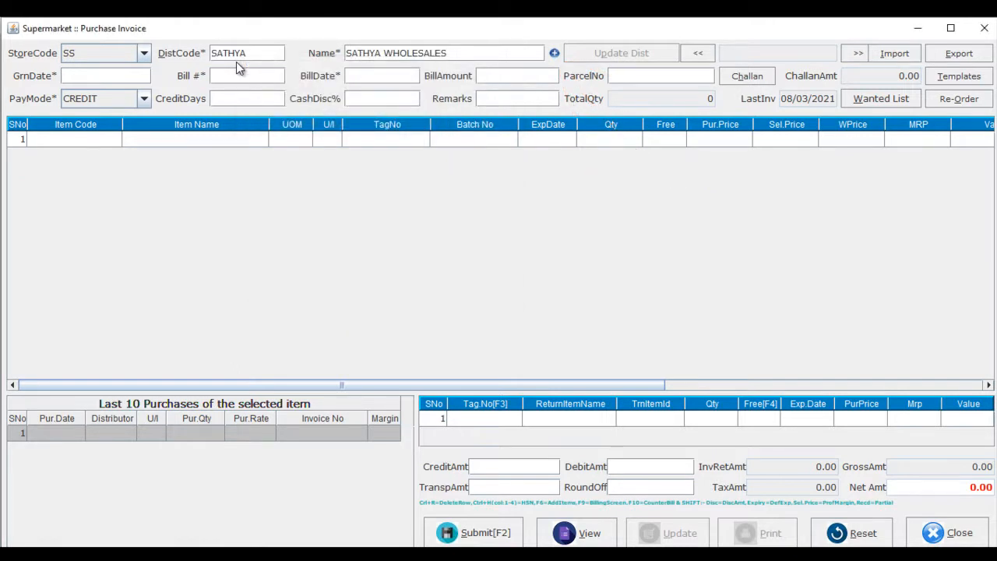
# Set the invoice's bill date to 09/03/2021.
pyautogui.press('Return')
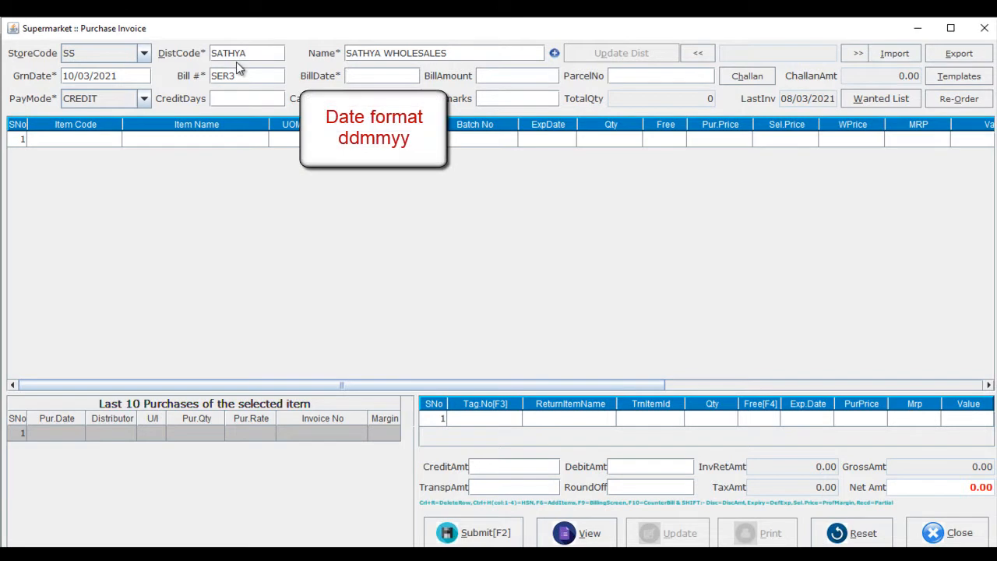
pyautogui.write('090321')
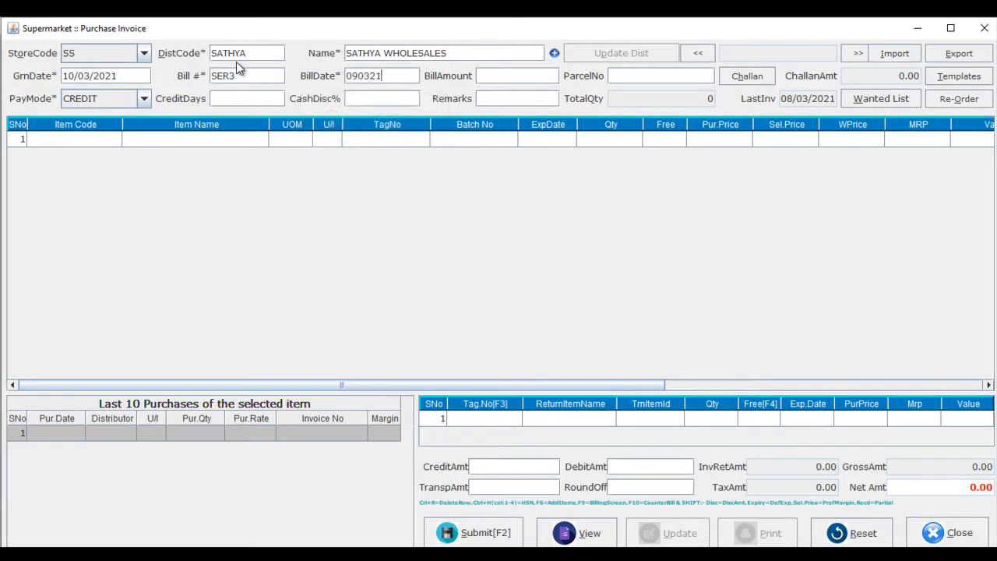
# Add L ARABIN DATES 500G as the first item line of the invoice.
pyautogui.press('Tab')
pyautogui.press('Tab')
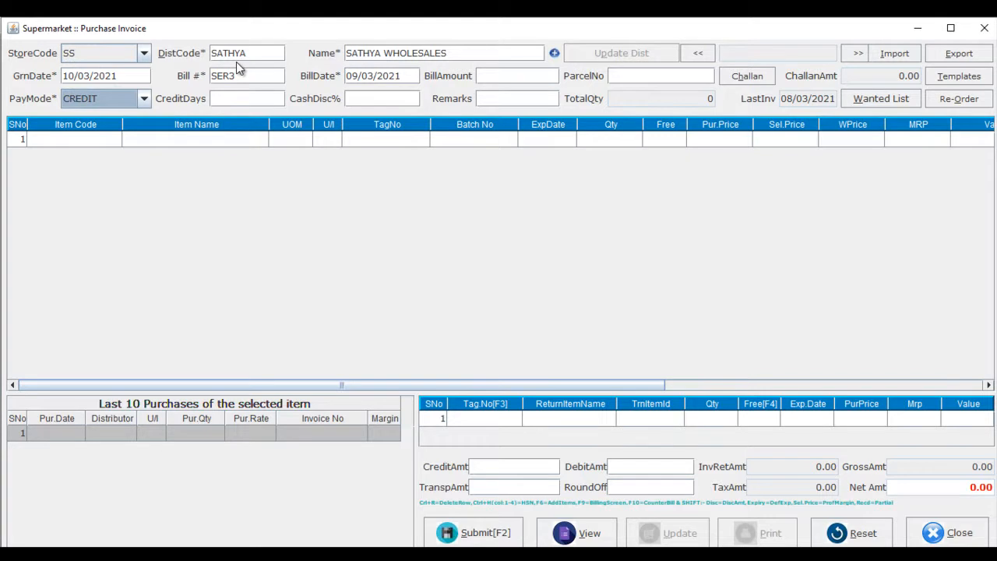
pyautogui.press('Tab')
pyautogui.press('Tab')
pyautogui.press('Tab')
pyautogui.press('Tab')
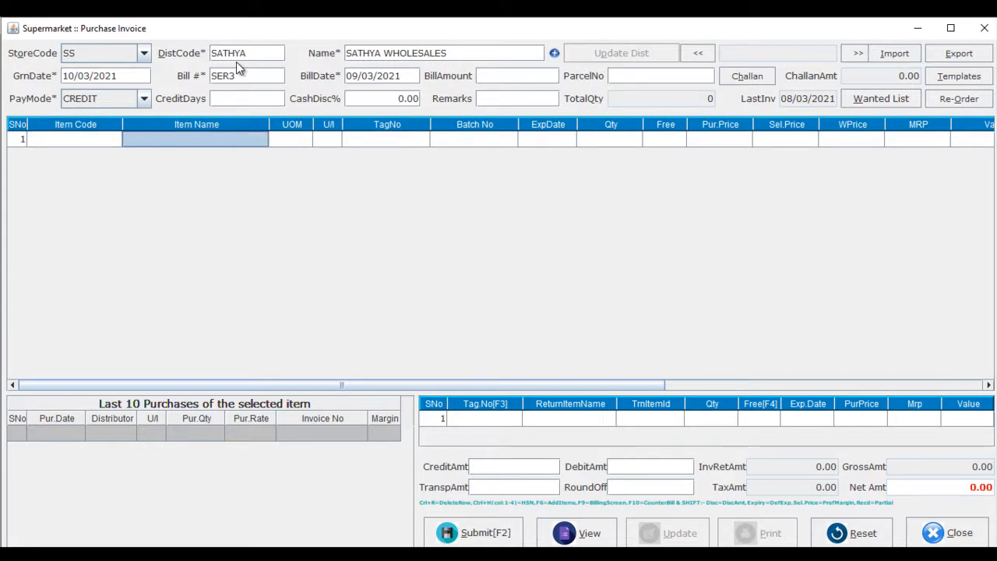
pyautogui.write('L')
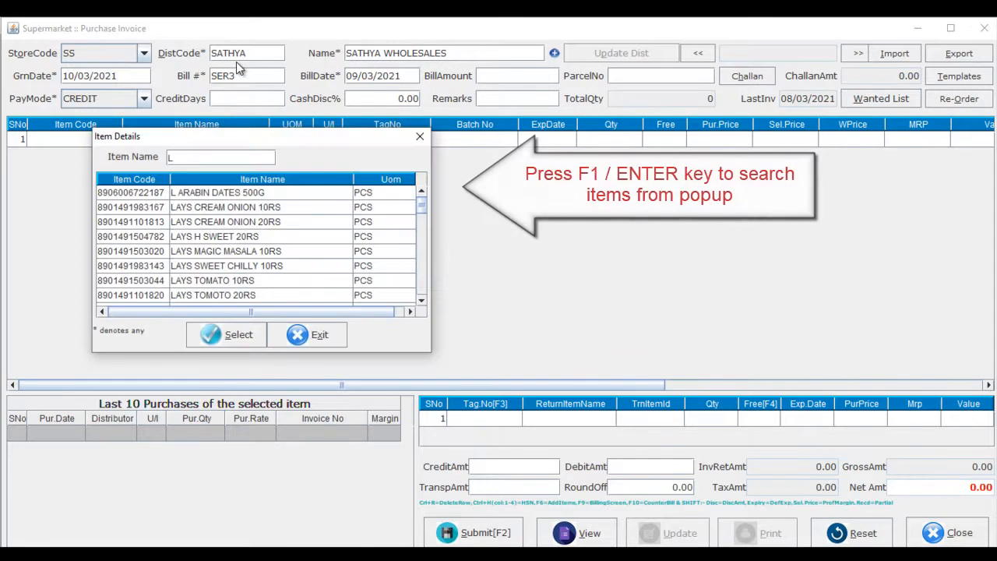
pyautogui.press('Return')
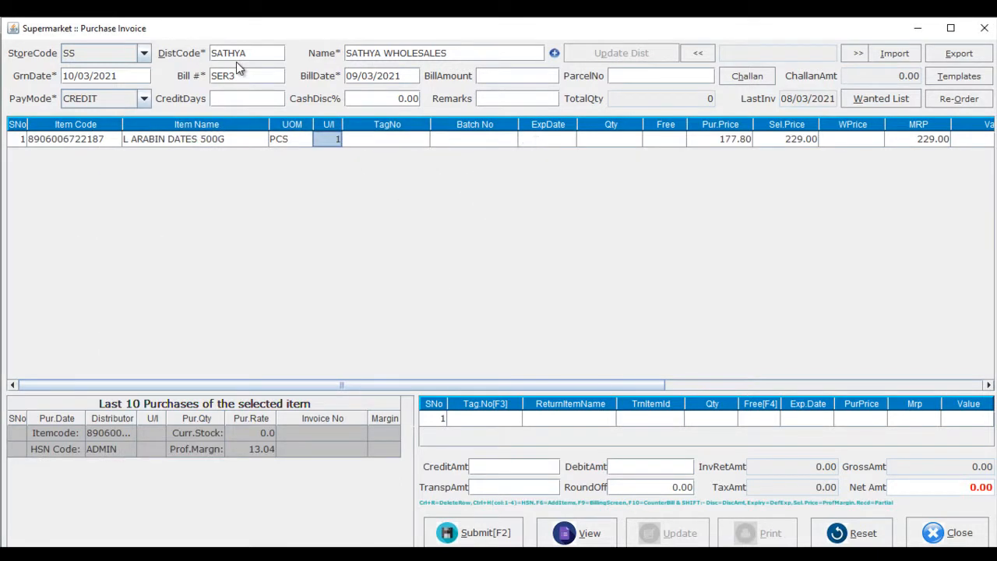
# Set the quantity of the L ARABIN DATES 500G line to 50.
pyautogui.click(377, 142)
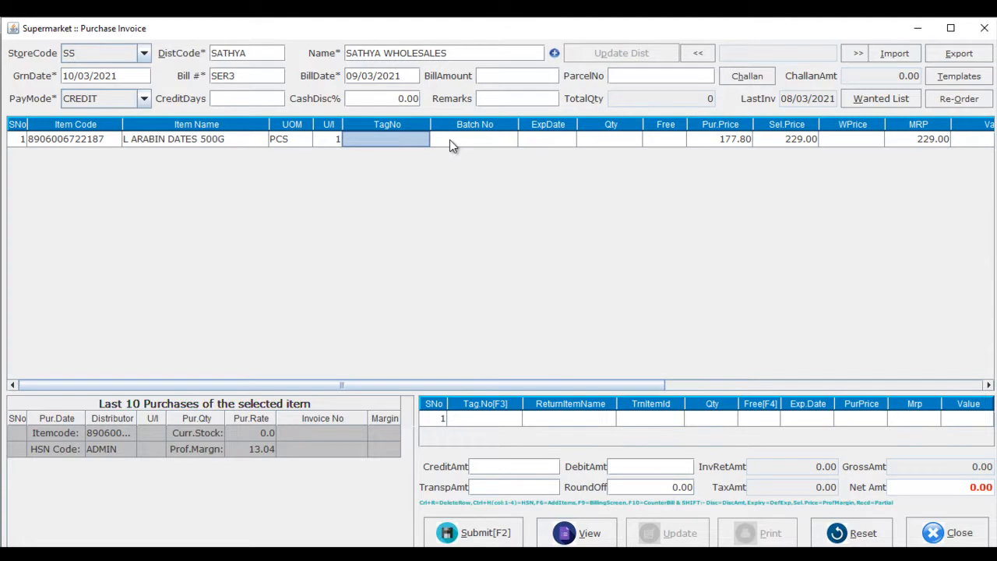
pyautogui.press('Return')
pyautogui.press('Return')
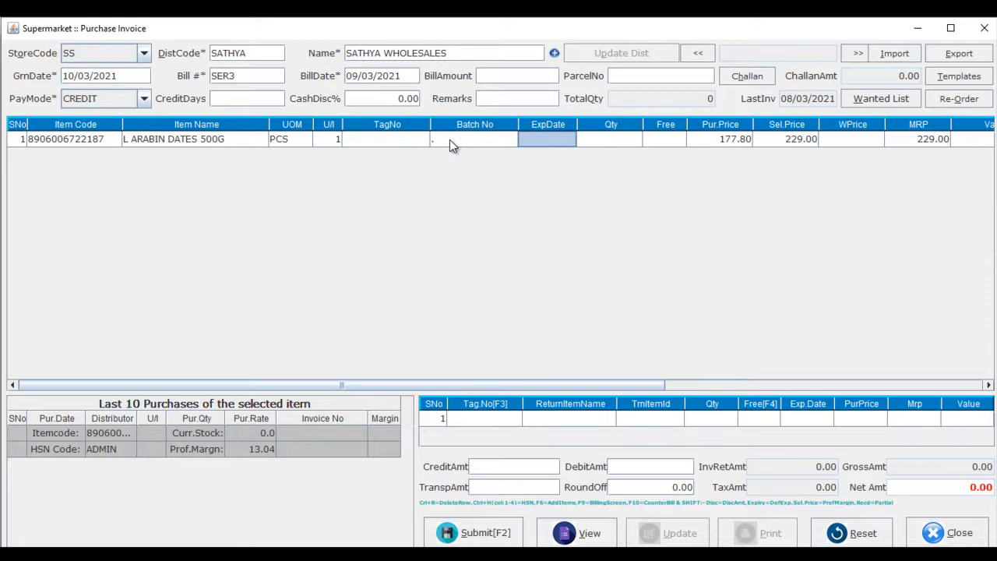
pyautogui.press('Return')
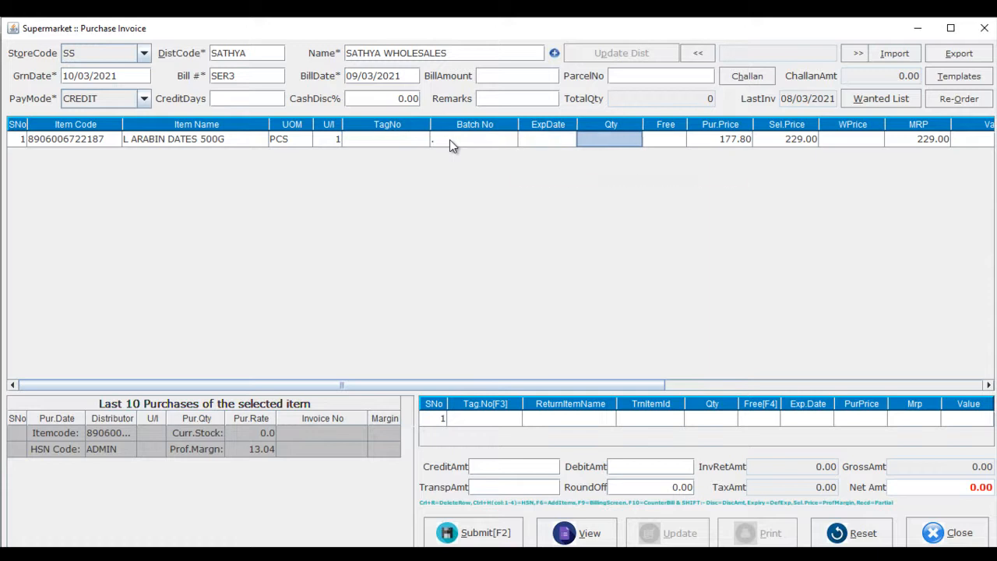
pyautogui.write('50')
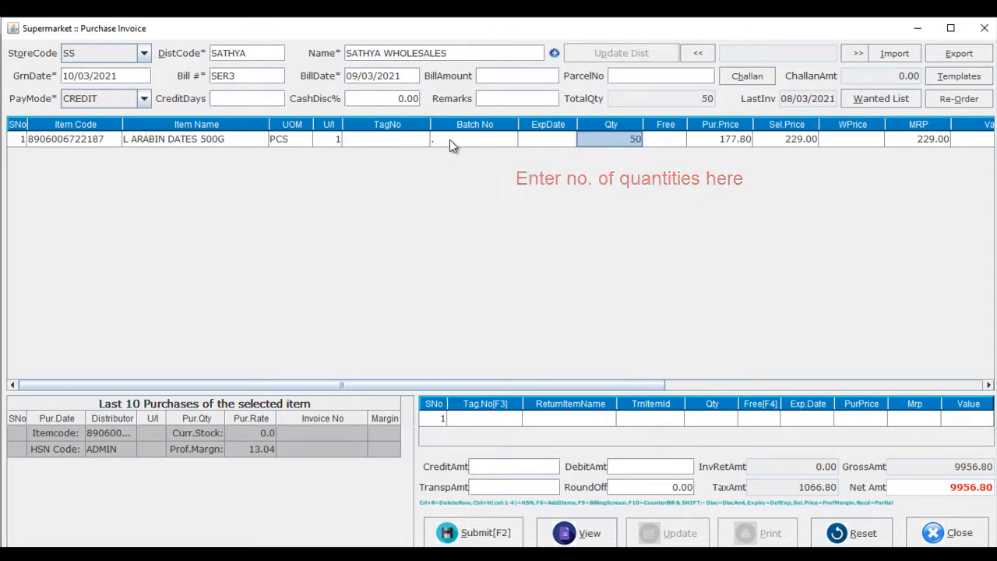
pyautogui.press('Return')
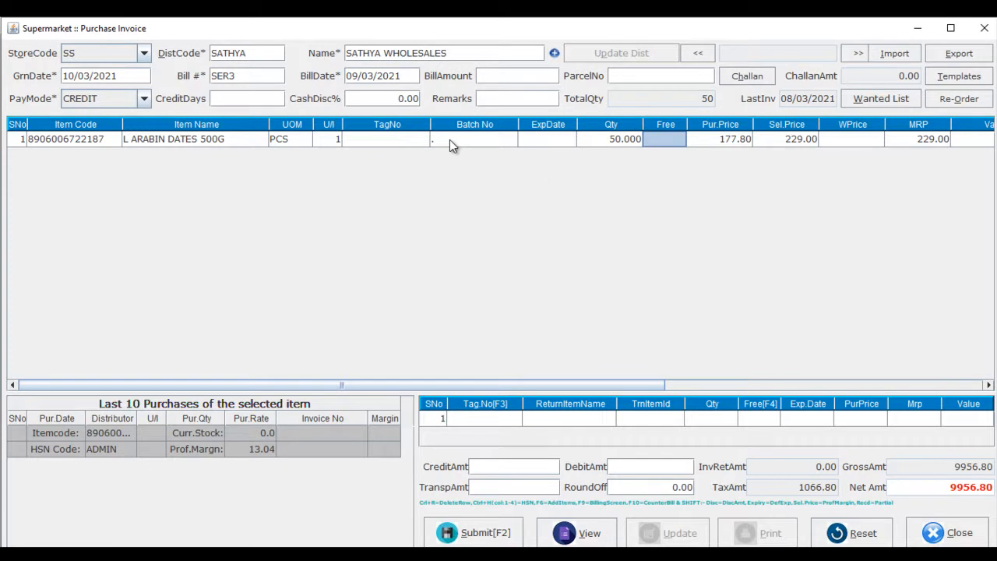
# Move through the first line's remaining price, discount and tax fields to open a second item line.
pyautogui.press('Return')
pyautogui.press('Return')
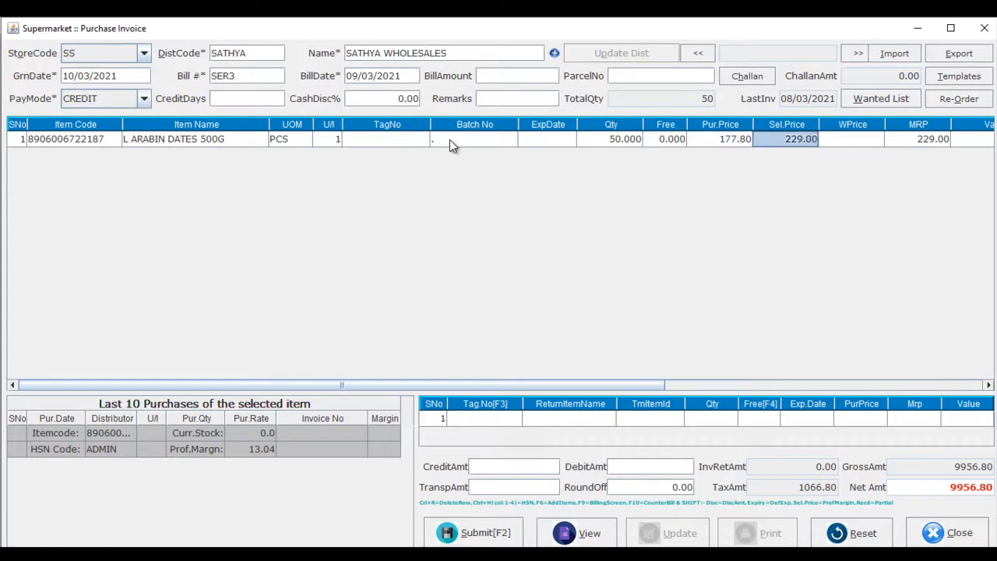
pyautogui.press('Return')
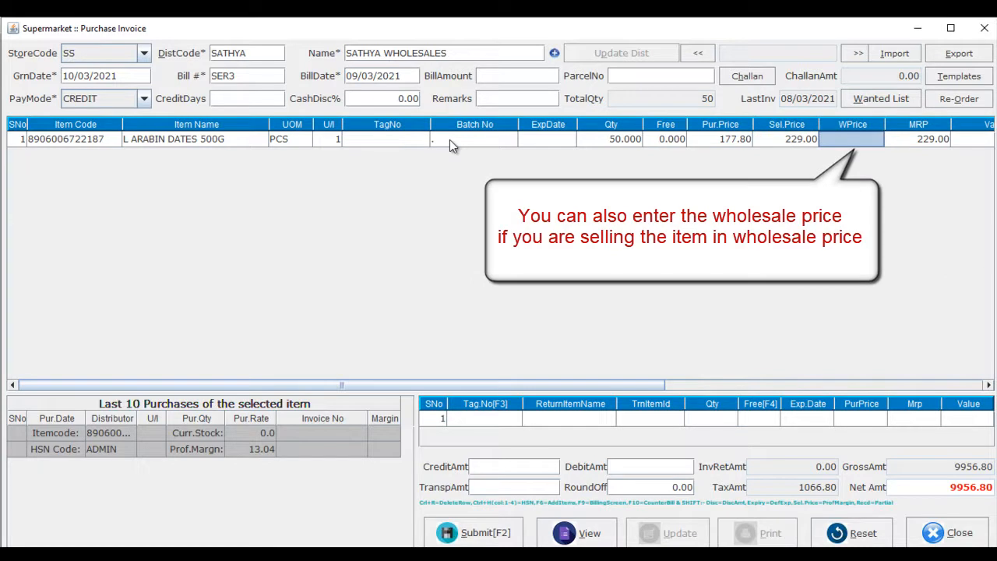
pyautogui.press('Return')
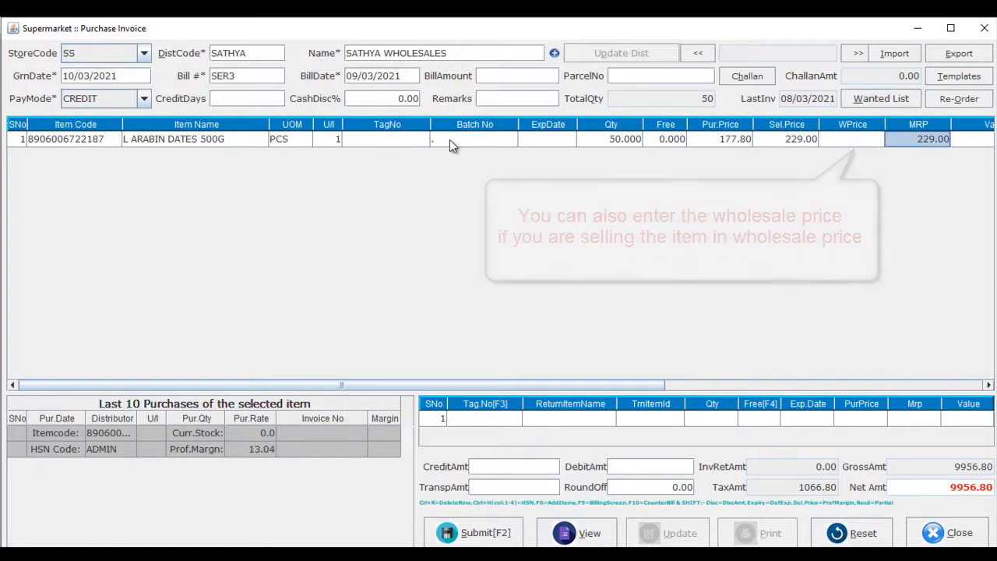
pyautogui.press('Return')
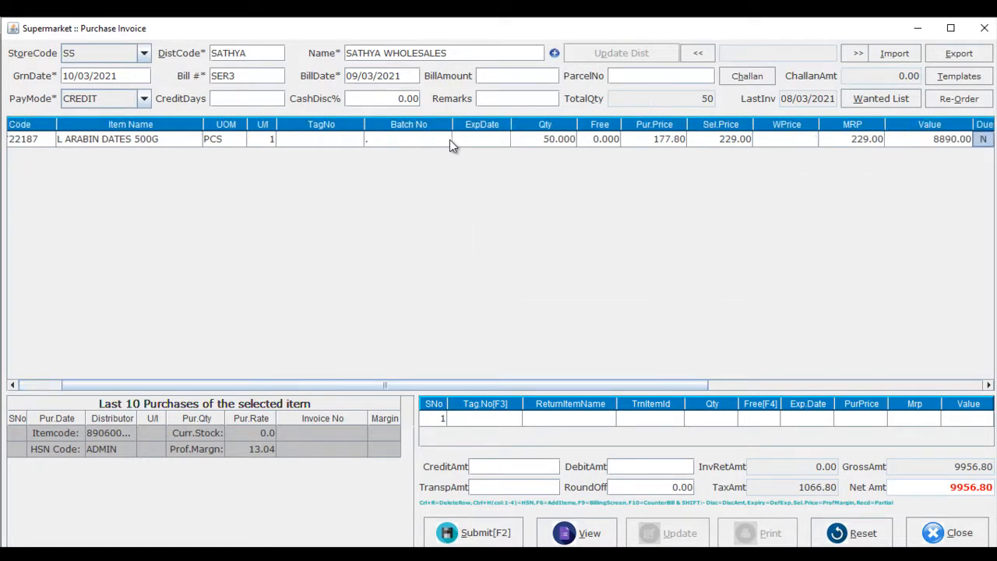
pyautogui.press('Return')
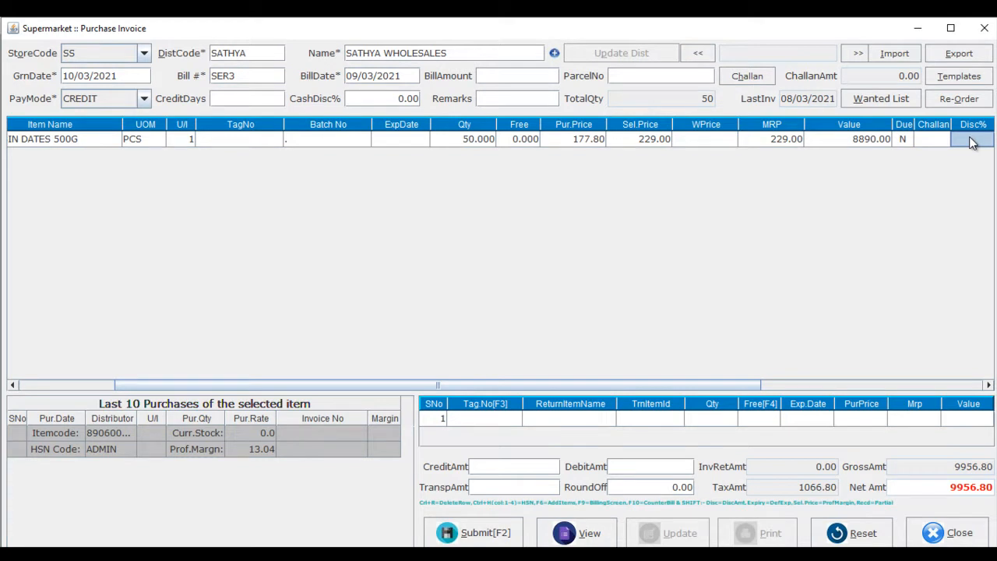
pyautogui.press('Return')
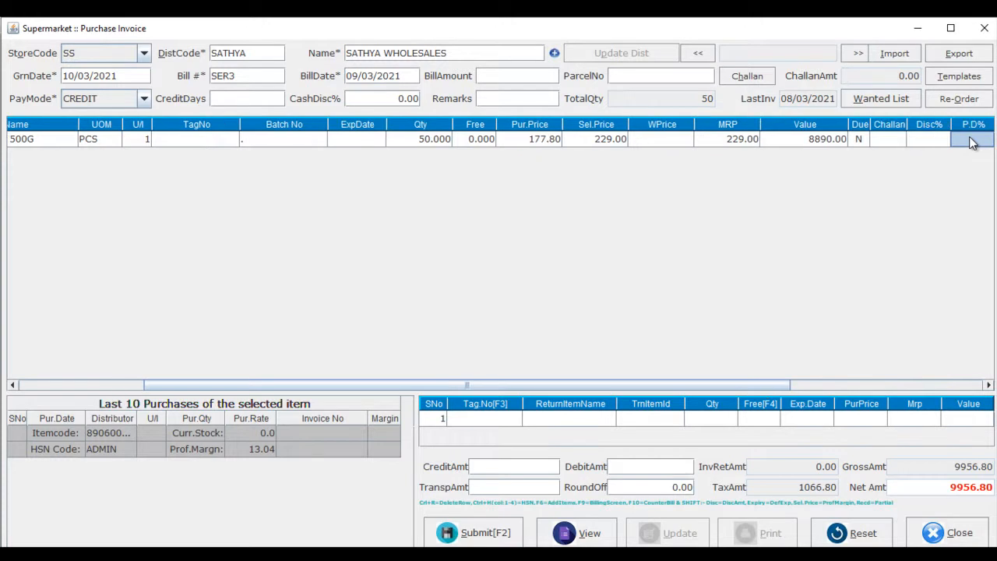
pyautogui.press('Return')
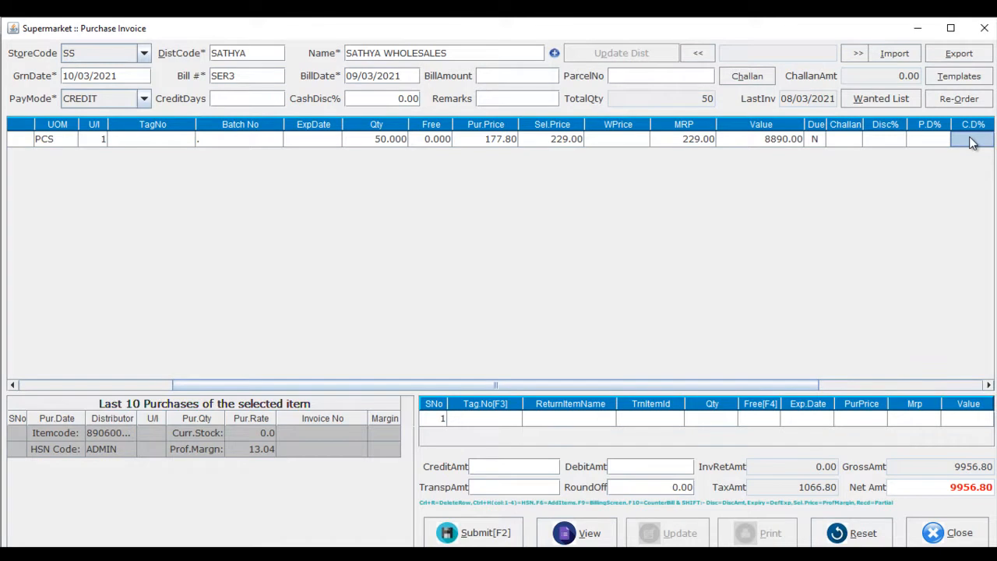
pyautogui.press('Return')
pyautogui.press('Return')
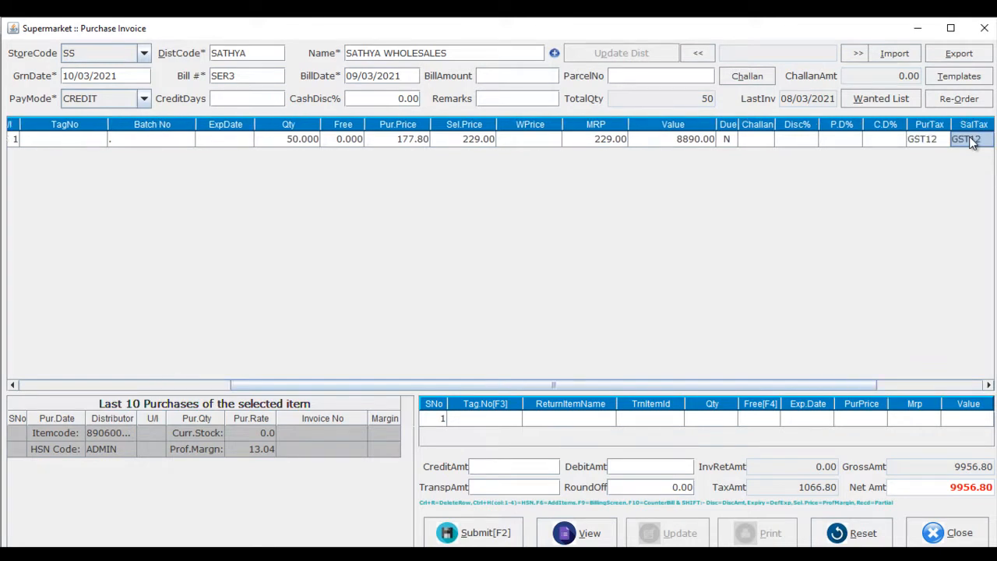
pyautogui.press('Return')
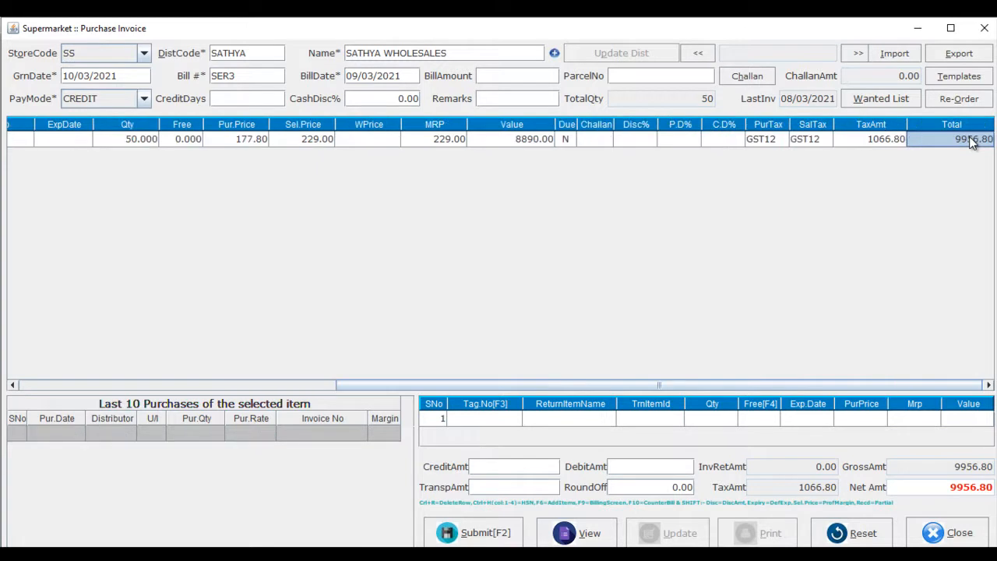
pyautogui.press('Return')
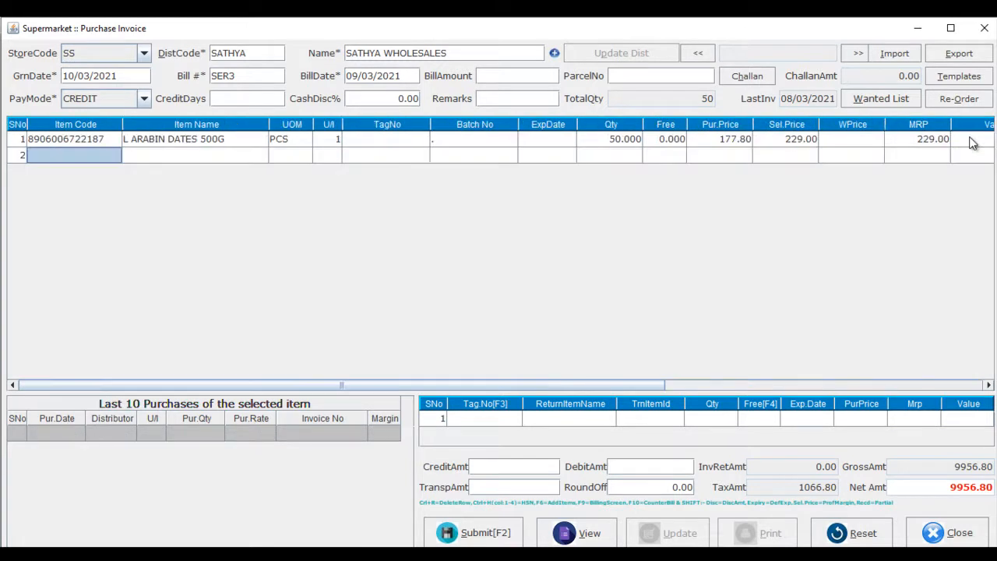
pyautogui.write('U')
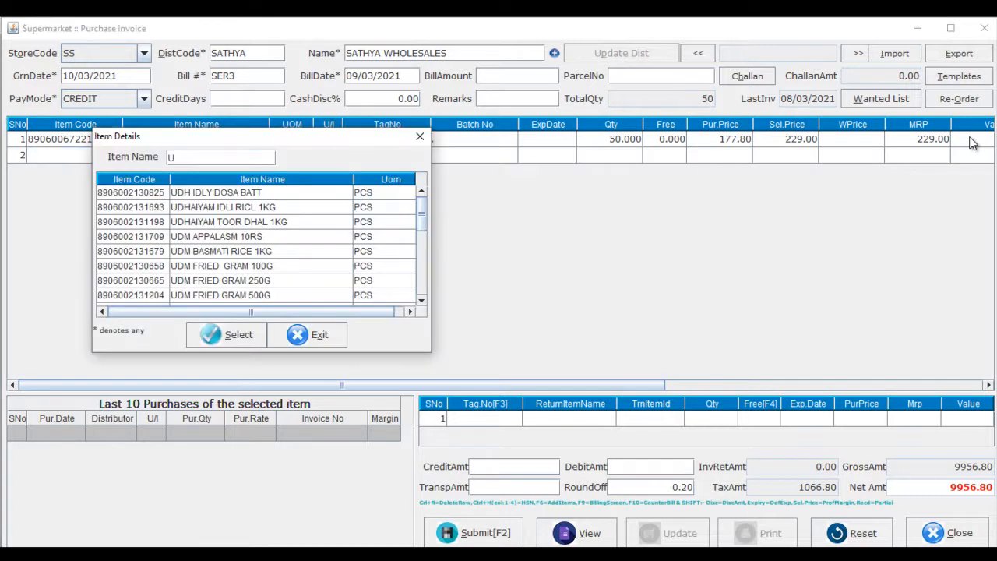
pyautogui.press('Down')
pyautogui.press('Down')
pyautogui.press('Return')
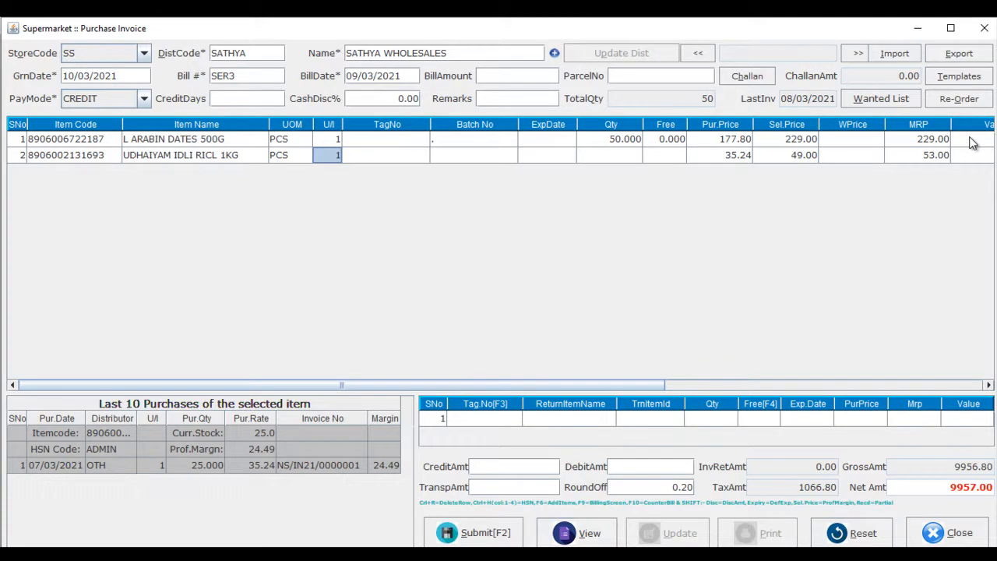
pyautogui.press('Return')
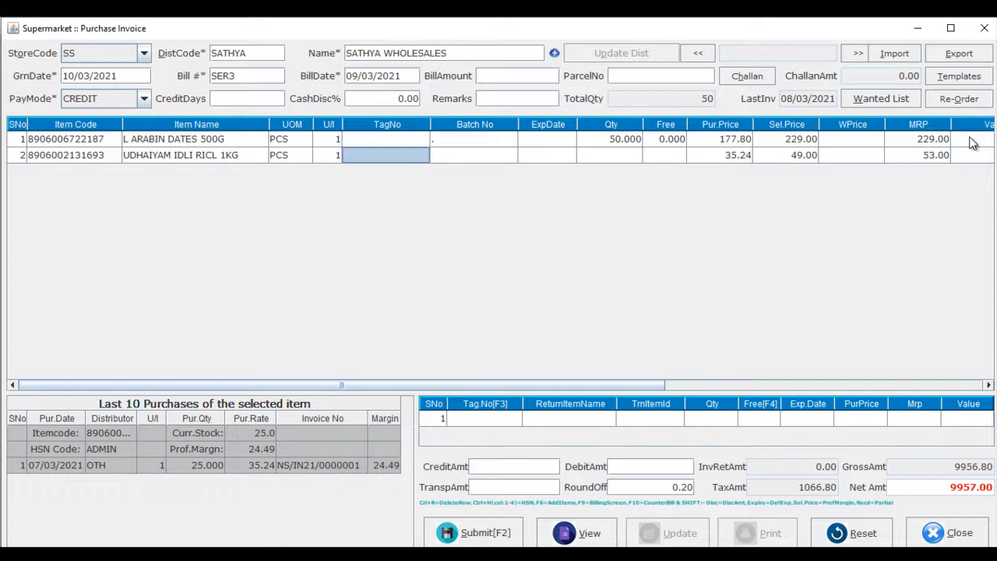
pyautogui.write('8906093890264')
pyautogui.press('Return')
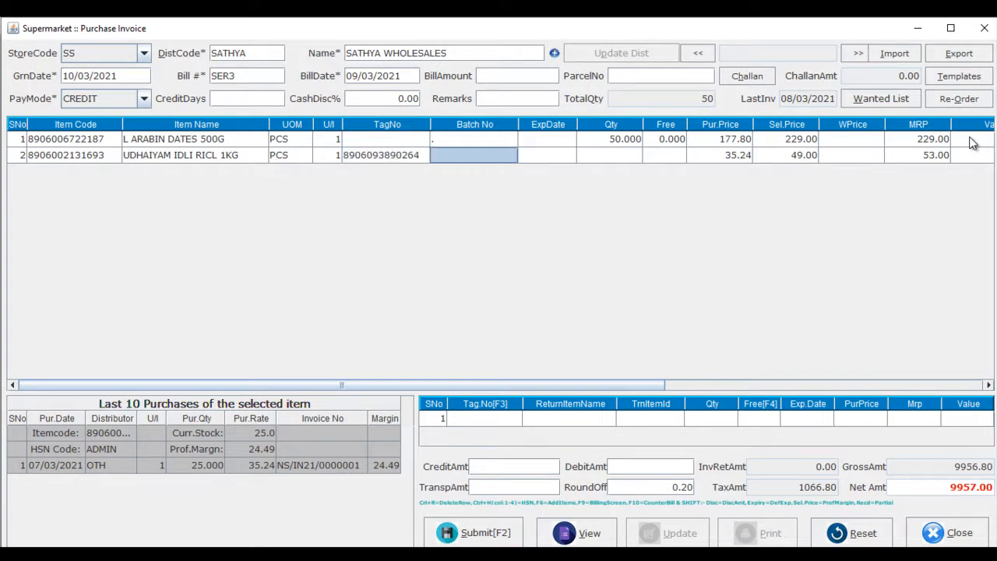
# Set the second line's expiry date to 01/12/2022 and its quantity to 20.
pyautogui.press('Return')
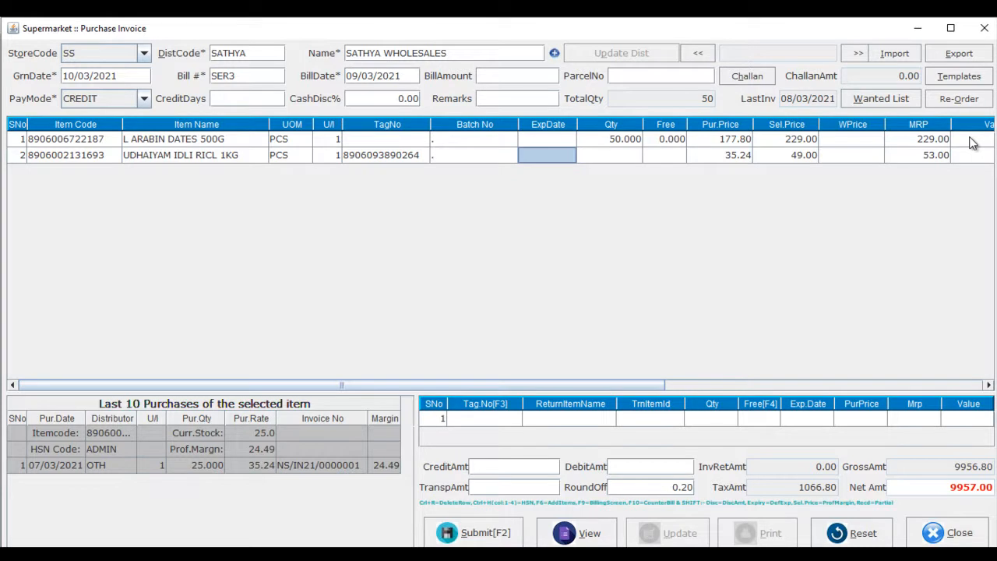
pyautogui.write('1222')
pyautogui.press('Return')
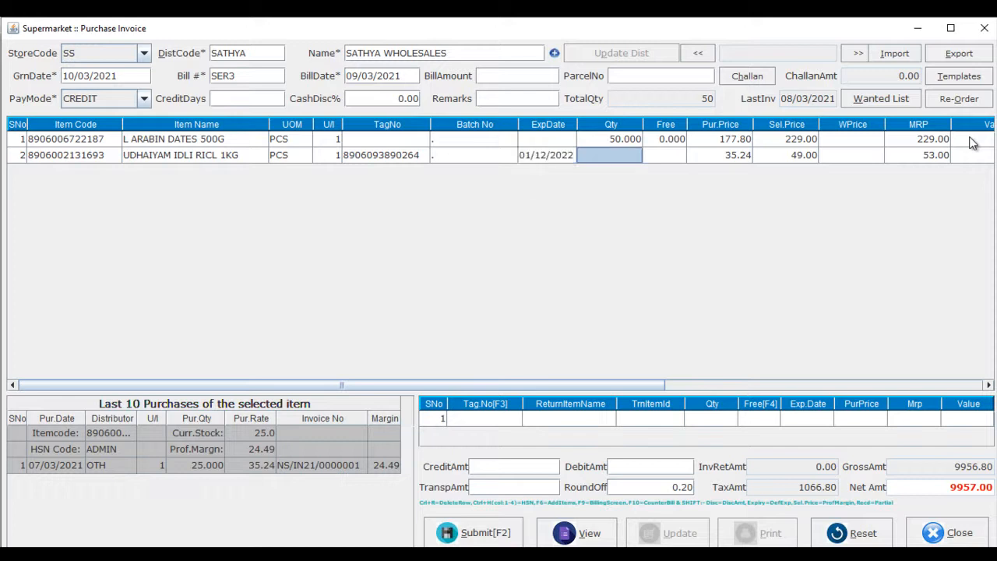
pyautogui.write('20')
pyautogui.press('Return')
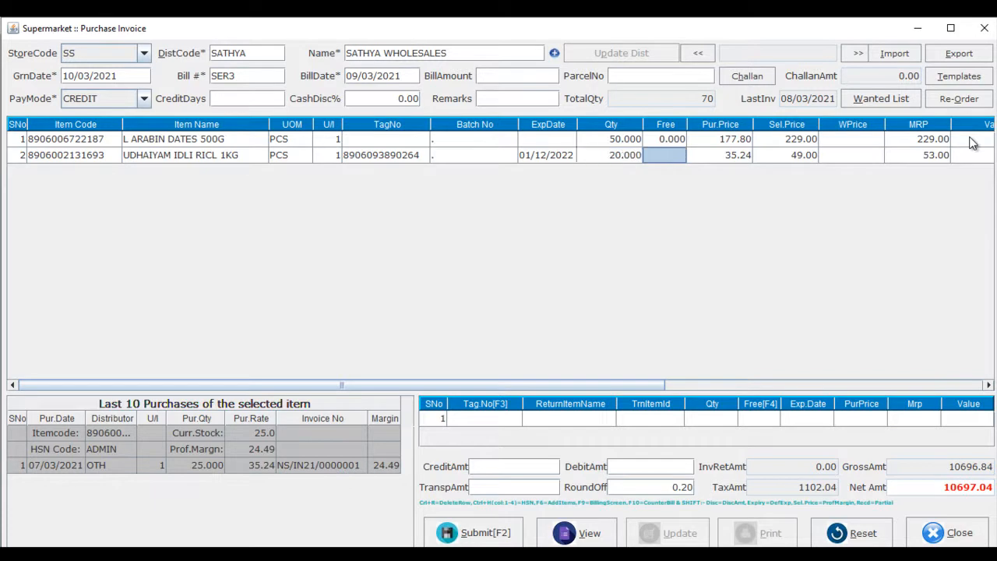
# Change the second line's purchase price to 36 and dismiss the previous-purchase alert.
pyautogui.press('Return')
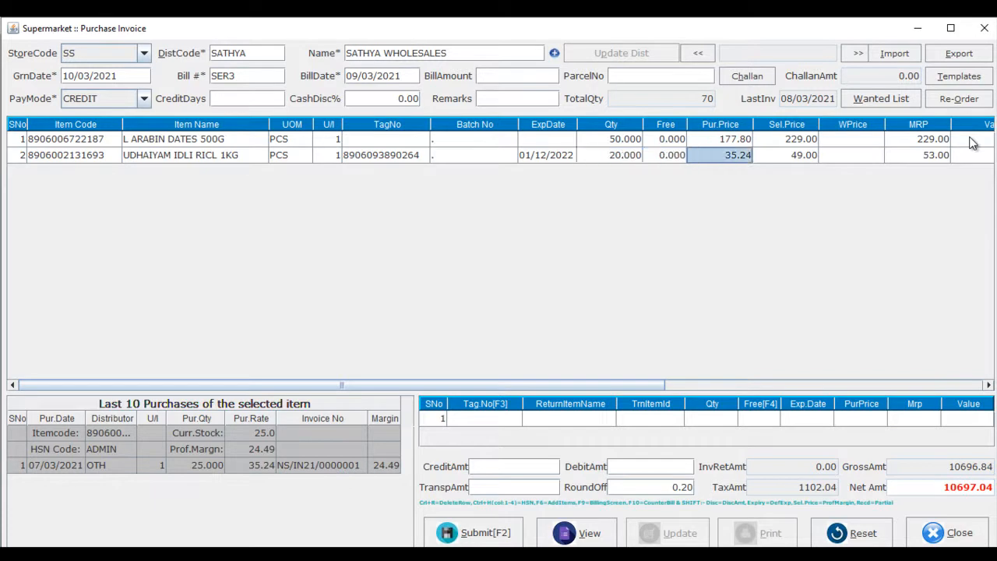
pyautogui.press('Return')
pyautogui.press('Return')
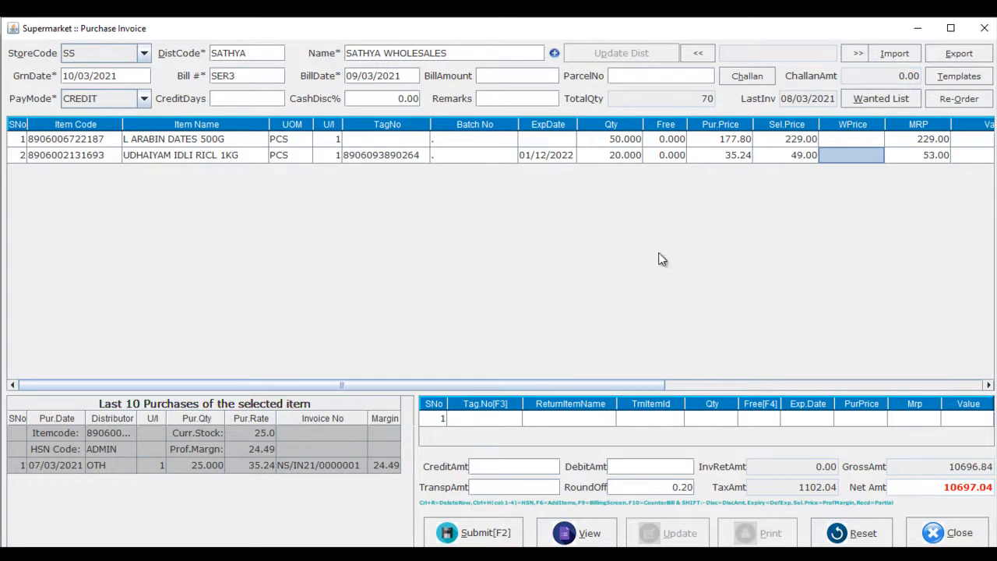
pyautogui.click(736, 157)
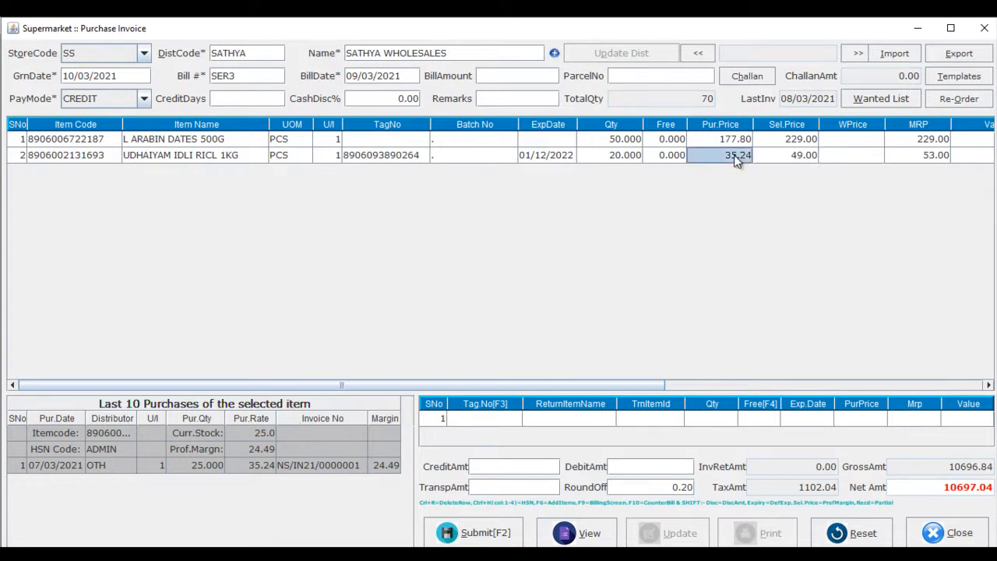
pyautogui.write('36')
pyautogui.press('BackSpace')
pyautogui.press('BackSpace')
pyautogui.press('BackSpace')
pyautogui.press('BackSpace')
pyautogui.press('BackSpace')
pyautogui.press('BackSpace')
pyautogui.write('36')
pyautogui.press('Return')
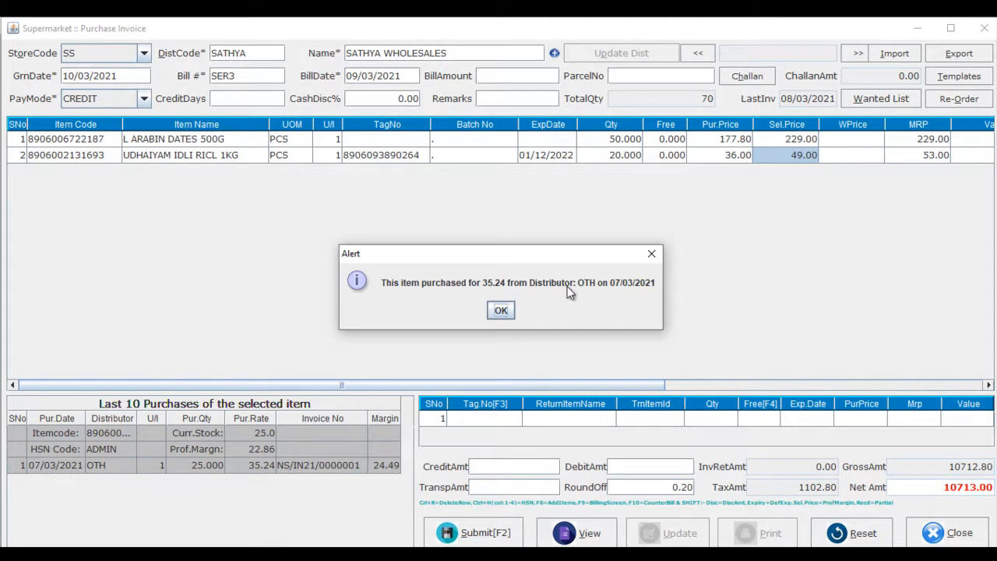
pyautogui.click(500, 310)
# Move through the second line's remaining fields to open a third item line.
pyautogui.press('Tab')
pyautogui.press('Tab')
pyautogui.press('Tab')
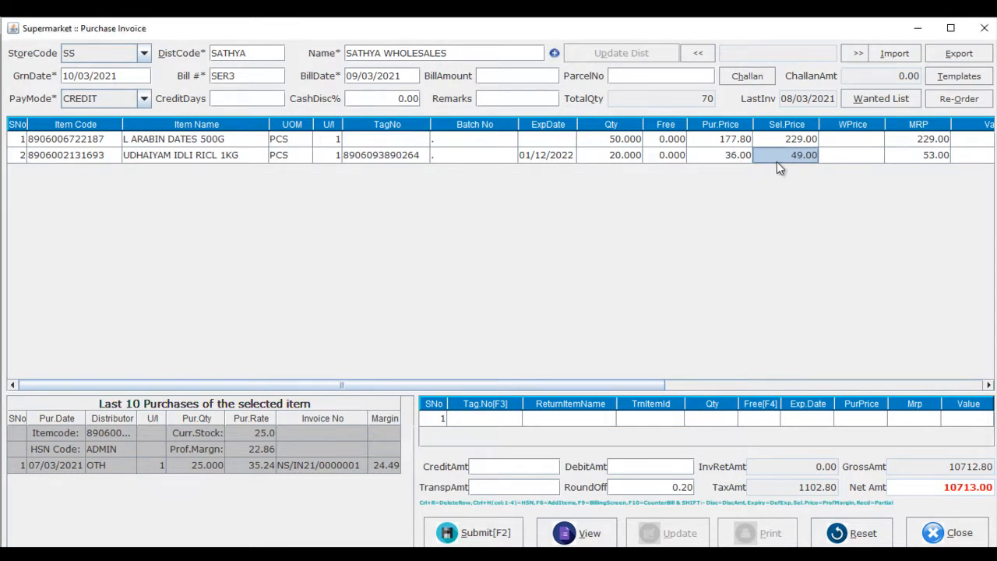
pyautogui.press('Tab')
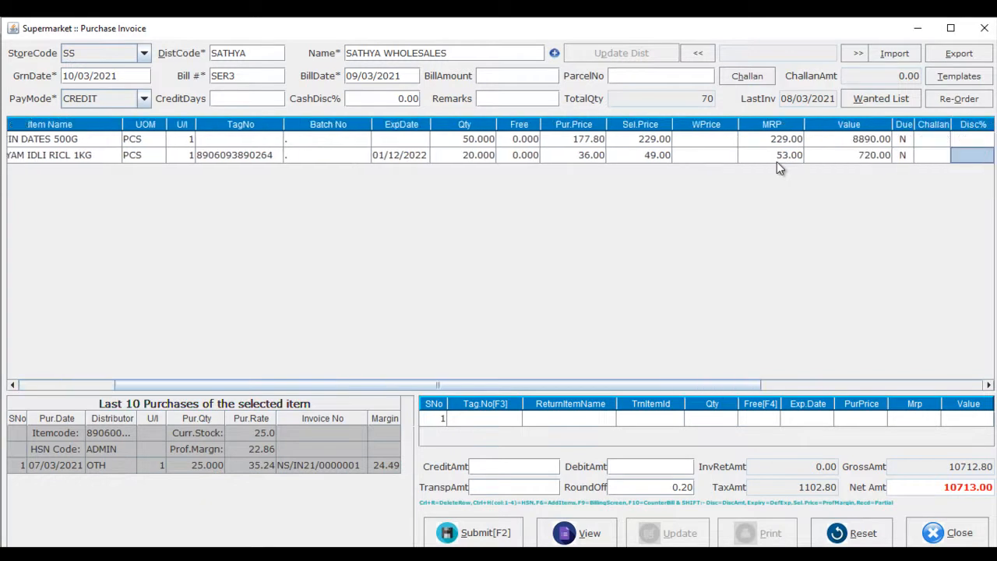
pyautogui.press('Tab')
pyautogui.press('Tab')
pyautogui.press('Tab')
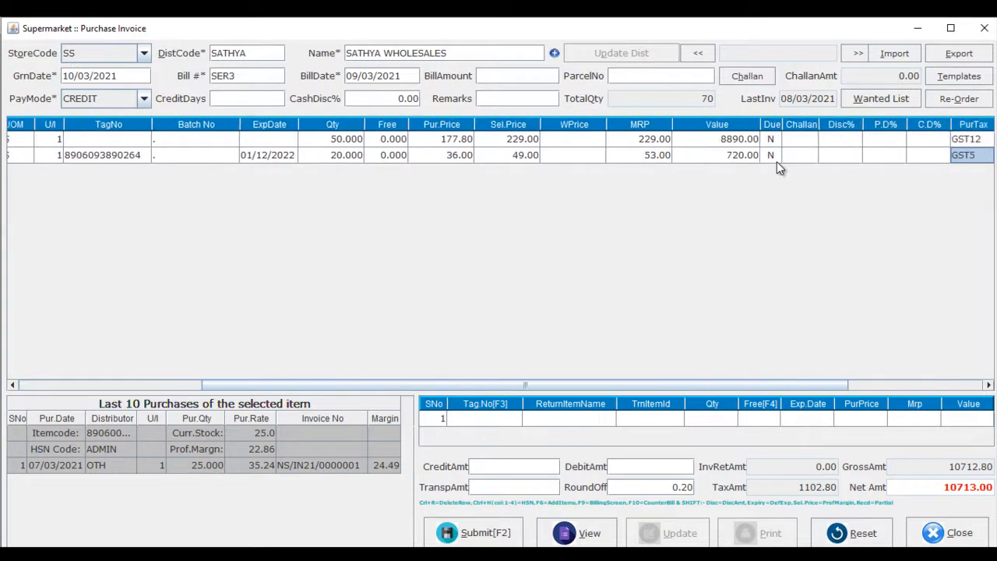
pyautogui.press('Tab')
pyautogui.press('Tab')
pyautogui.press('Tab')
pyautogui.press('Tab')
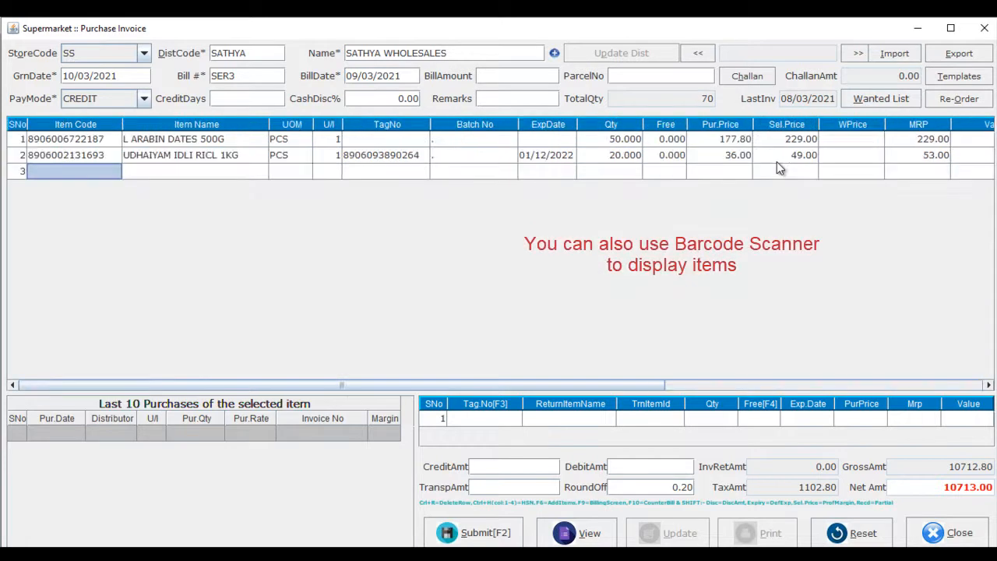
pyautogui.press('Tab')
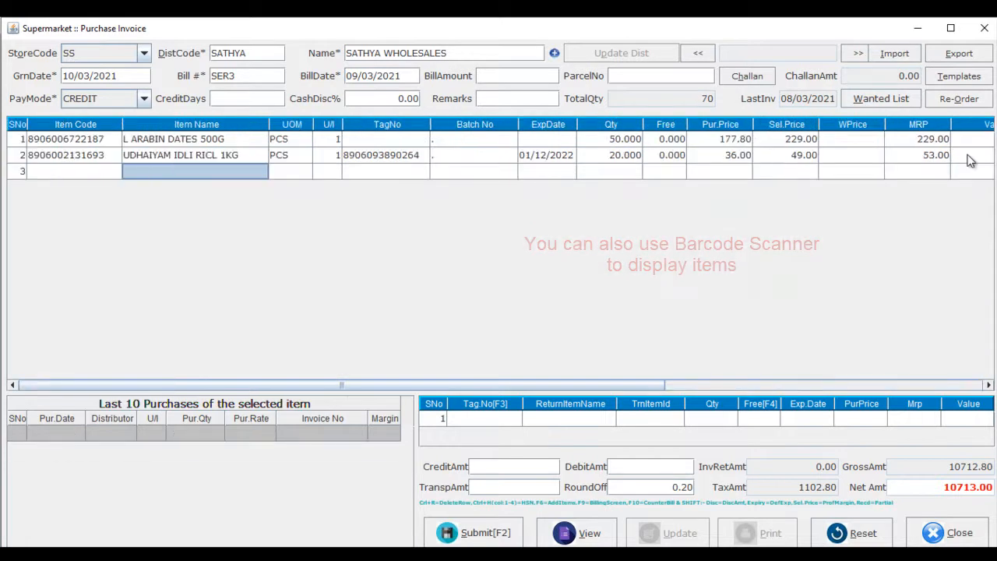
# Add SUGAR as the third item line with a quantity of 10.
pyautogui.write('S')
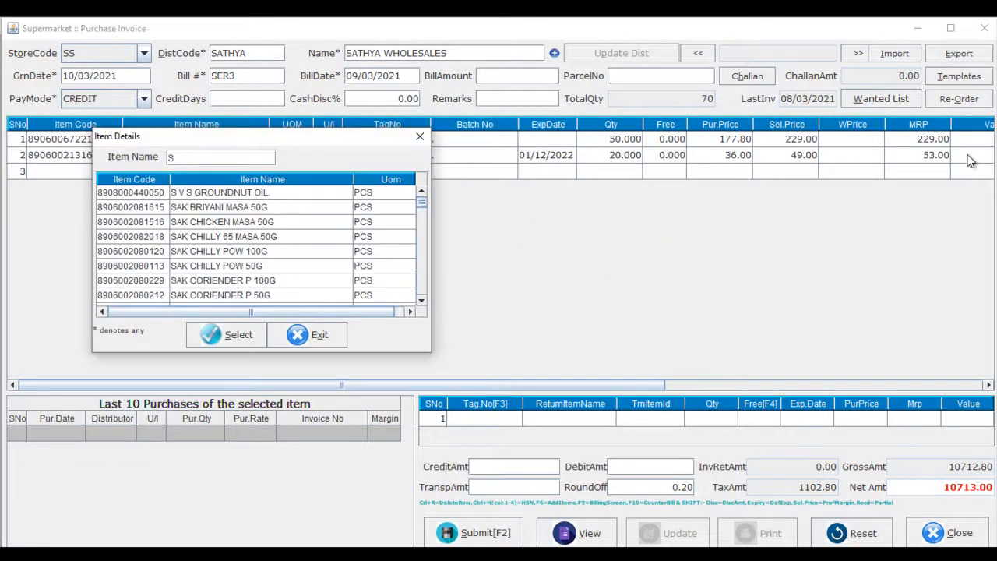
pyautogui.write('U')
pyautogui.press('Down')
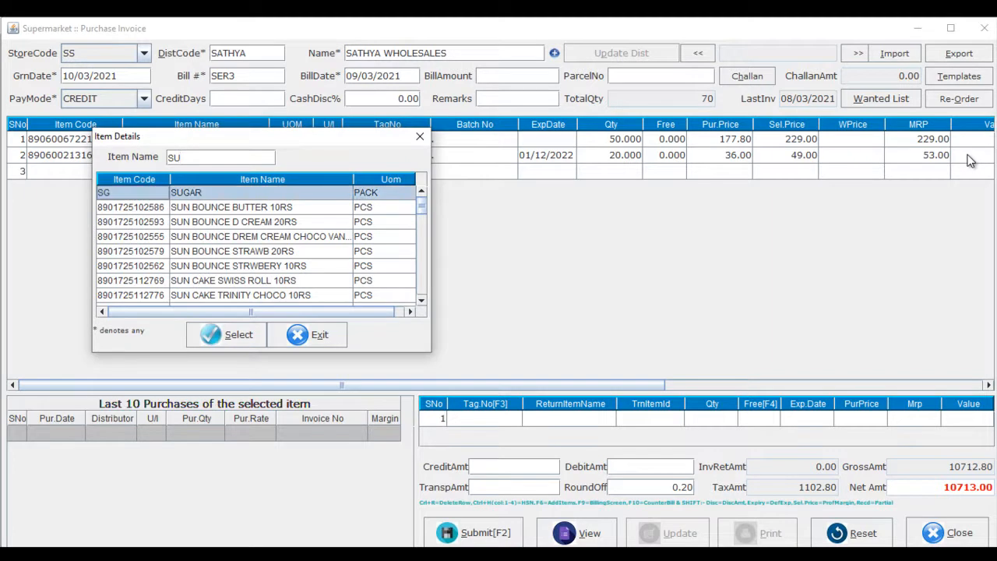
pyautogui.press('Return')
pyautogui.press('Tab')
pyautogui.press('Tab')
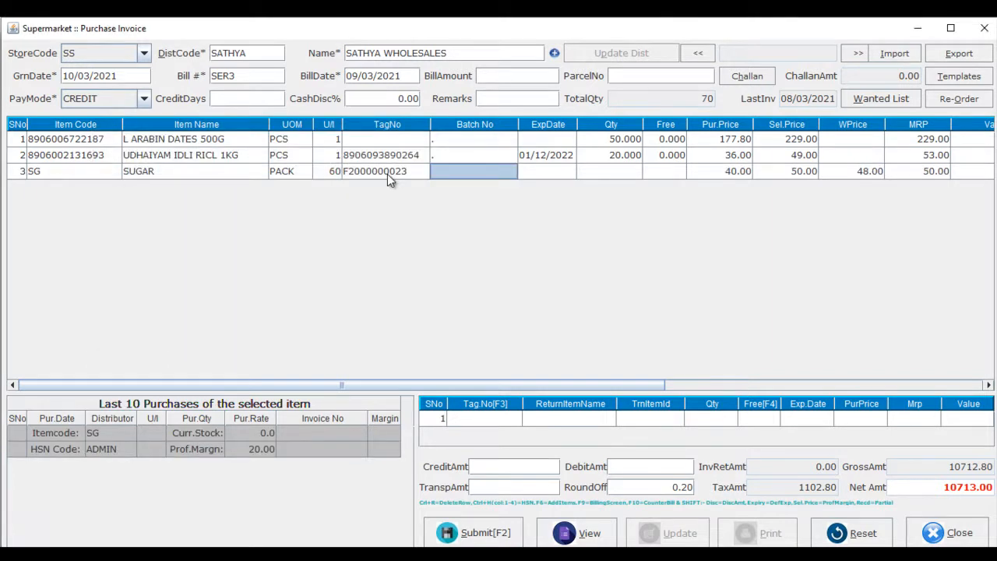
pyautogui.press('Tab')
pyautogui.press('Tab')
pyautogui.write('10')
# Move through the third line's remaining fields to open a fourth item line.
pyautogui.press('Tab')
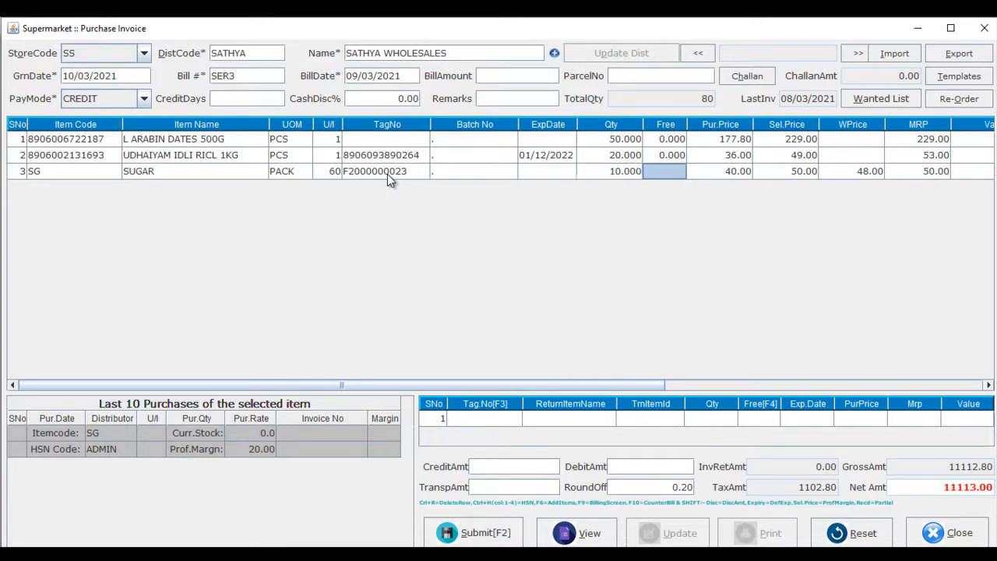
pyautogui.press('Tab')
pyautogui.press('Tab')
pyautogui.press('Tab')
pyautogui.press('Tab')
pyautogui.press('Tab')
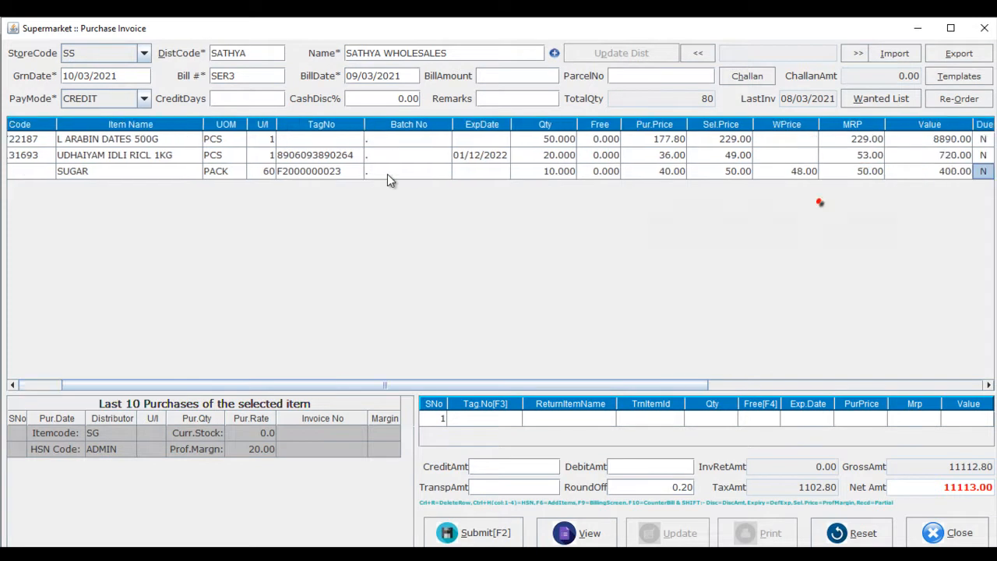
pyautogui.press('Tab')
pyautogui.press('Tab')
pyautogui.press('Tab')
pyautogui.press('Tab')
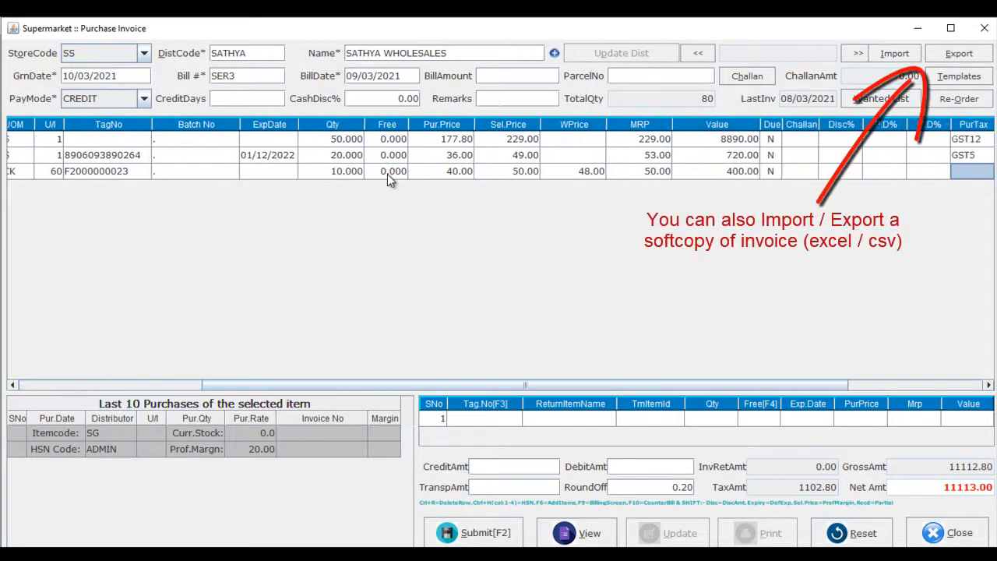
pyautogui.press('Tab')
pyautogui.press('Tab')
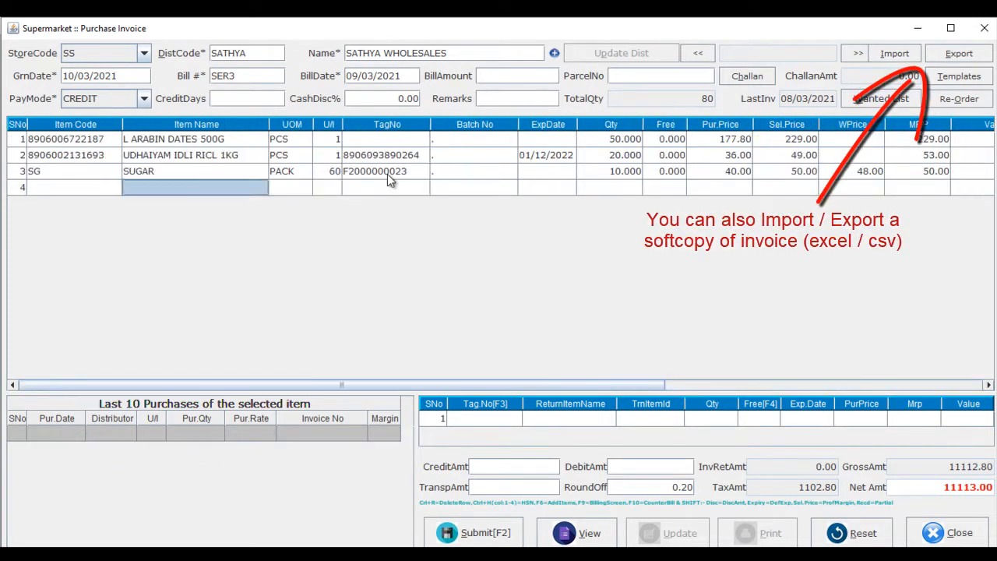
pyautogui.press('Return')
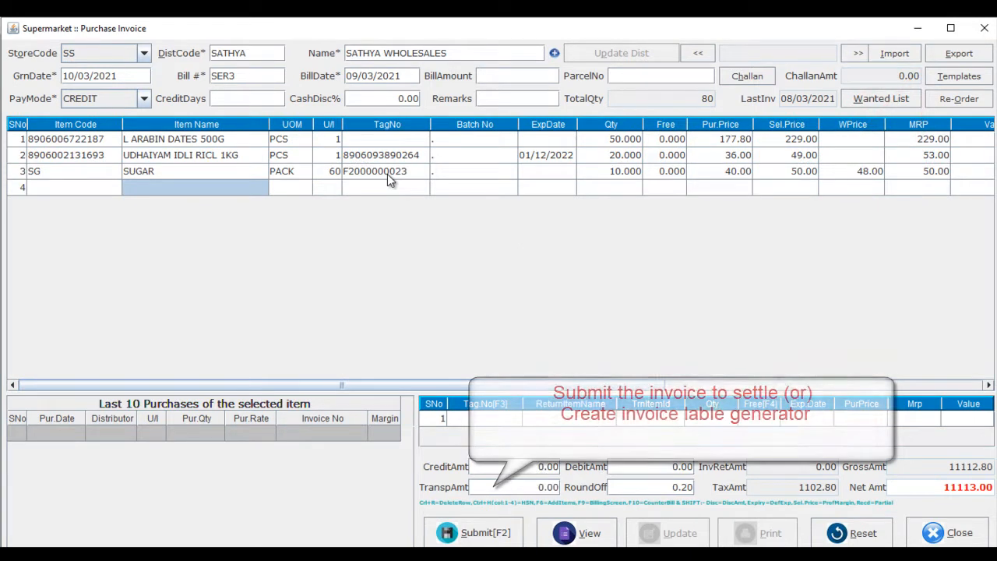
# Submit the purchase invoice in CREDIT pay mode and choose to generate its barcode labels.
pyautogui.press('F2')
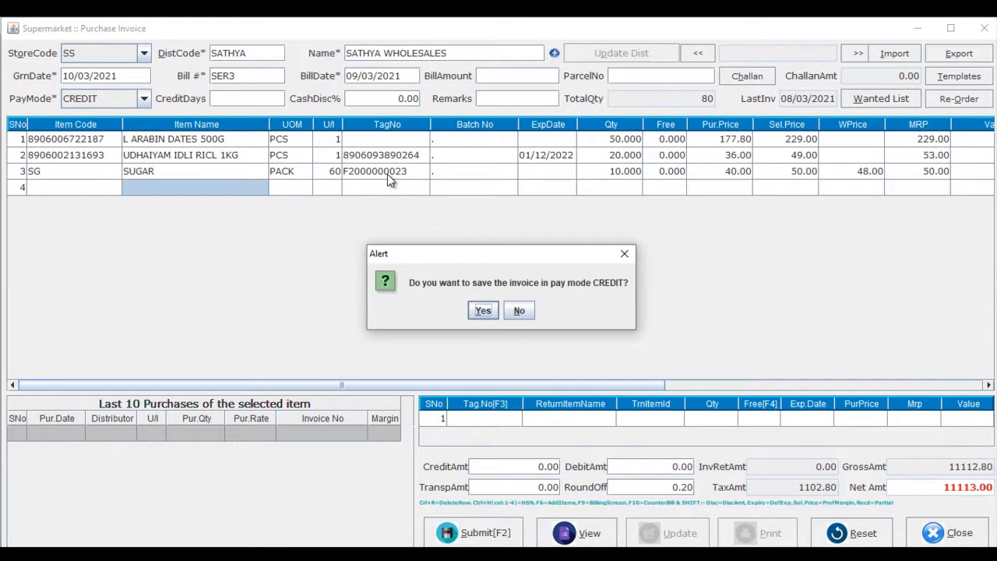
pyautogui.press('Return')
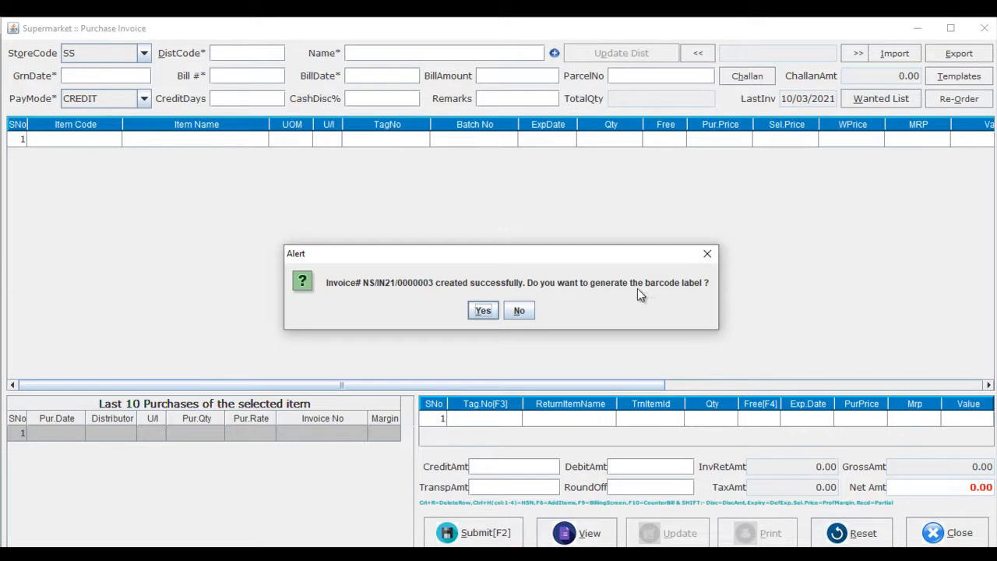
pyautogui.click(483, 311)
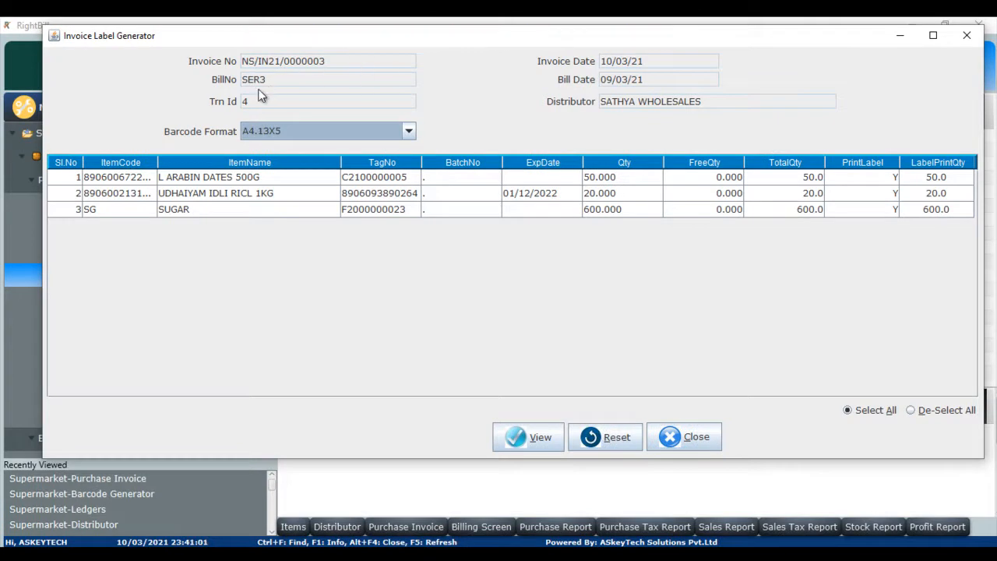
# Set Print Label to N for the UDHAIYAM IDLI RICL 1KG and SUGAR rows.
pyautogui.click(409, 132)
pyautogui.click(408, 130)
pyautogui.click(873, 193)
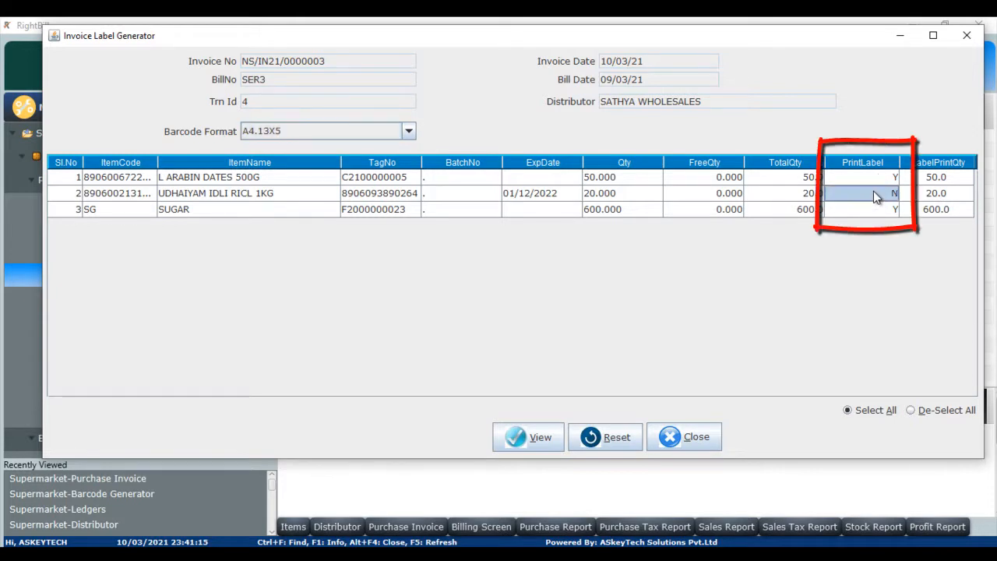
pyautogui.click(873, 208)
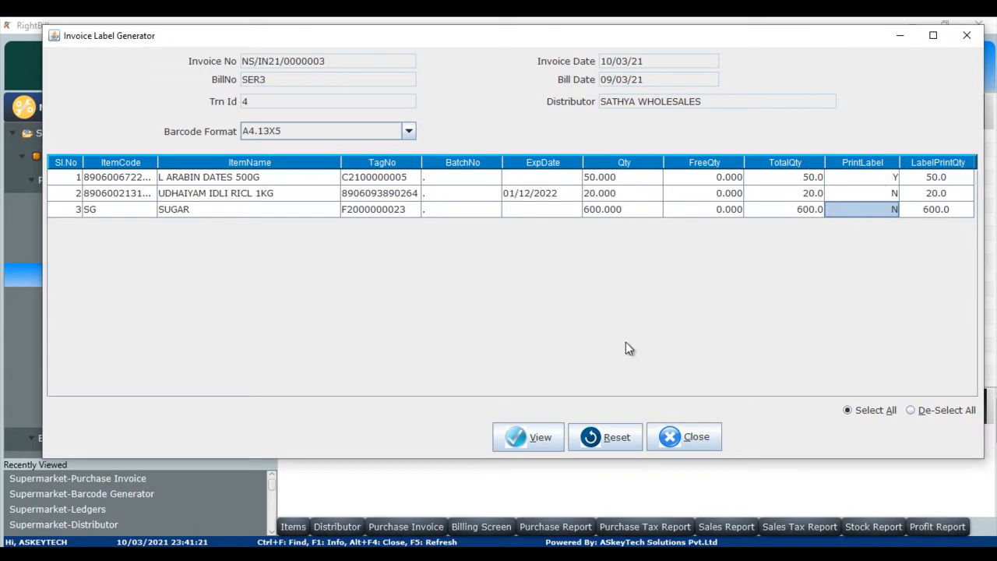
# Preview the barcode labels for the invoice and exit the preview.
pyautogui.click(532, 437)
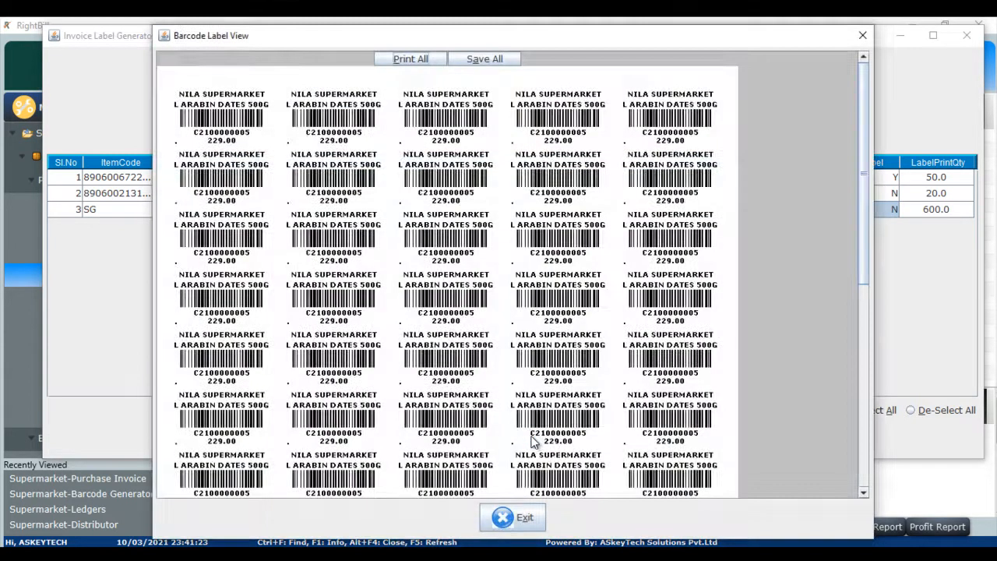
pyautogui.click(863, 463)
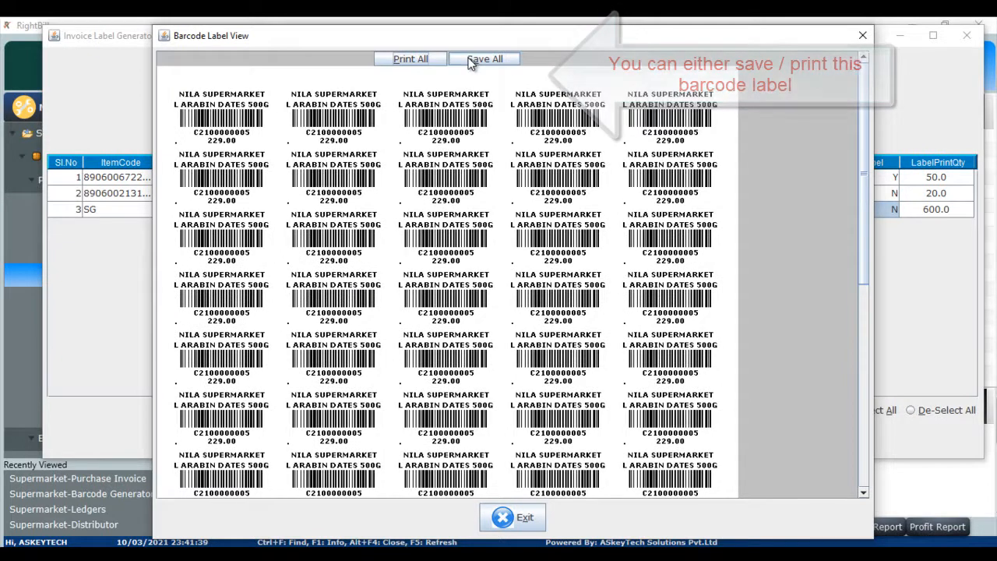
pyautogui.click(522, 519)
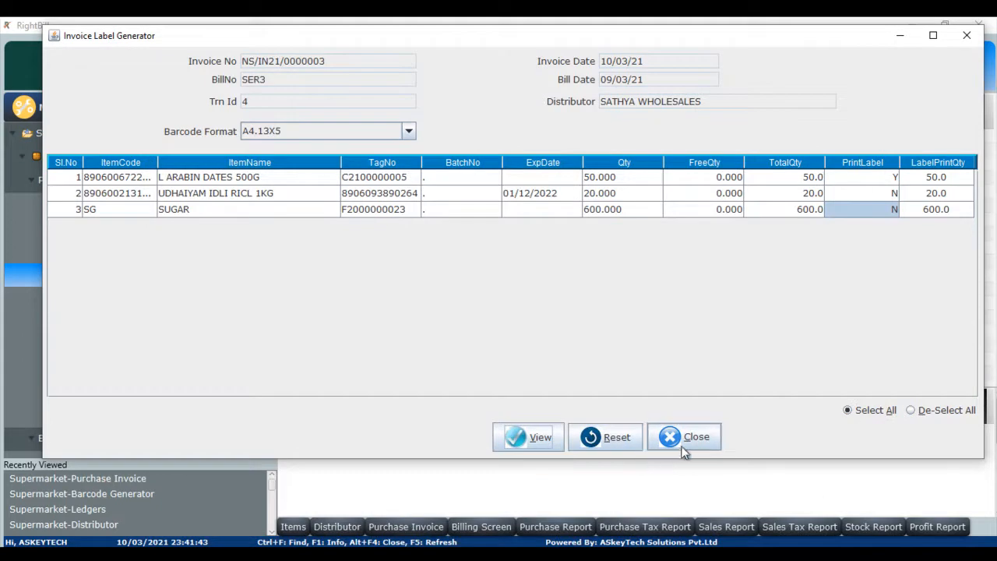
# Close the Invoice Label Generator.
pyautogui.click(697, 437)
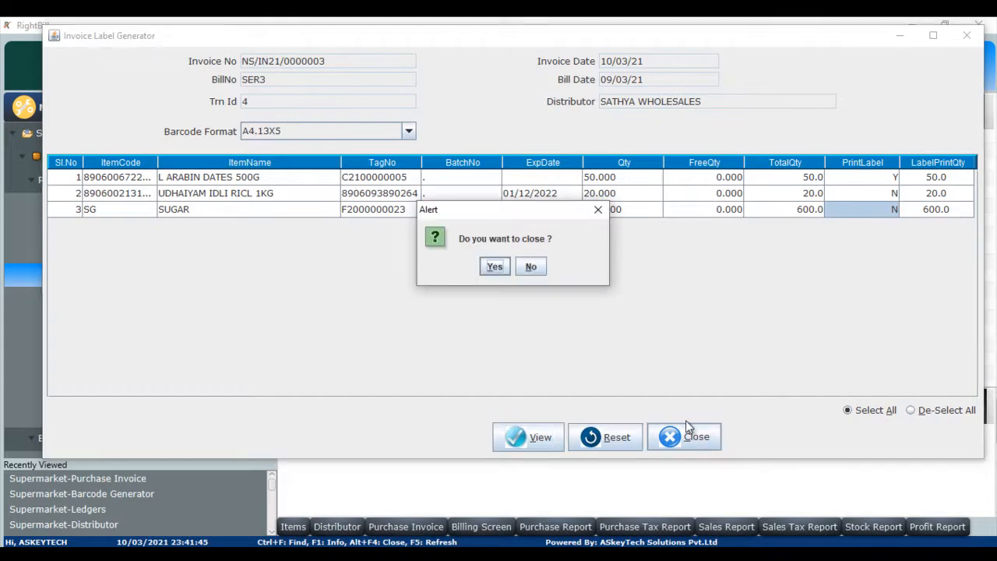
pyautogui.click(496, 266)
# Open the Billing Screen and accept the default customer.
pyautogui.scroll(-3, 169, 289)
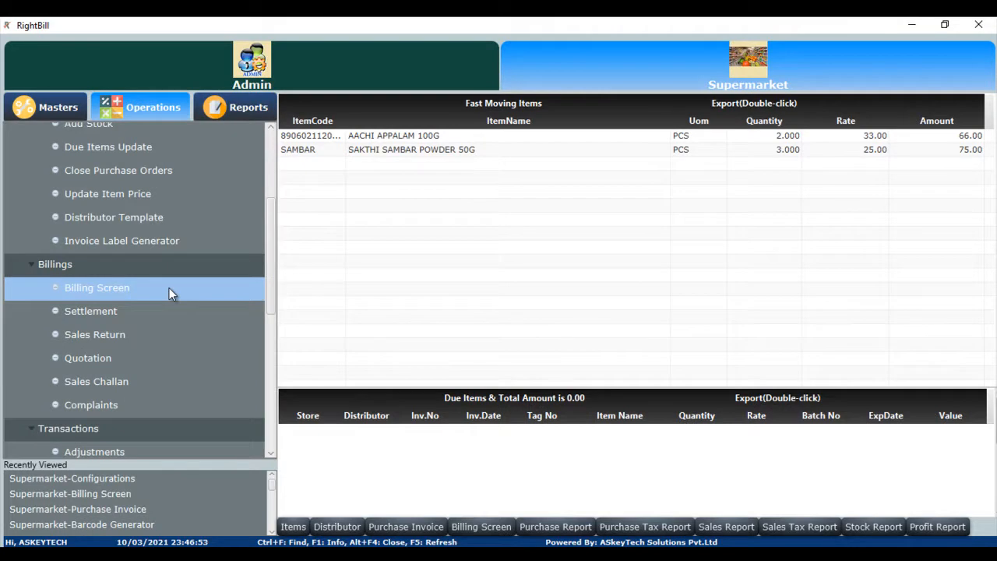
pyautogui.doubleClick(147, 292)
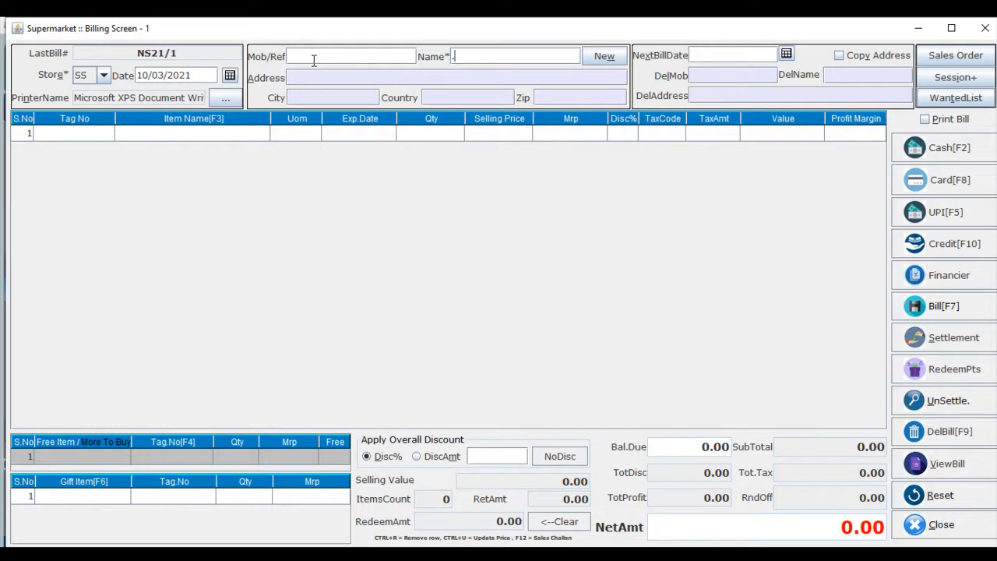
pyautogui.press('Return')
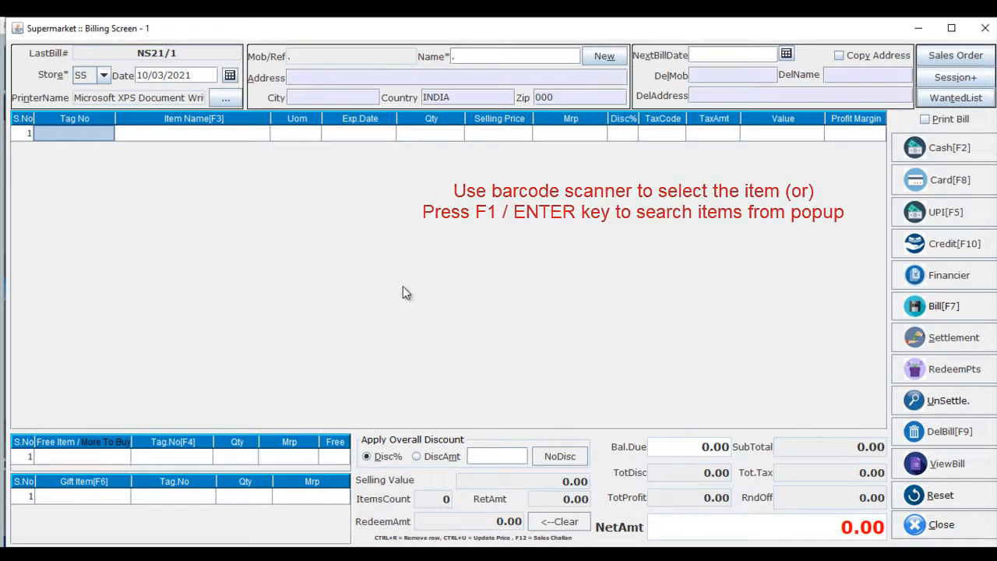
pyautogui.write('F2000000023')
pyautogui.press('Return')
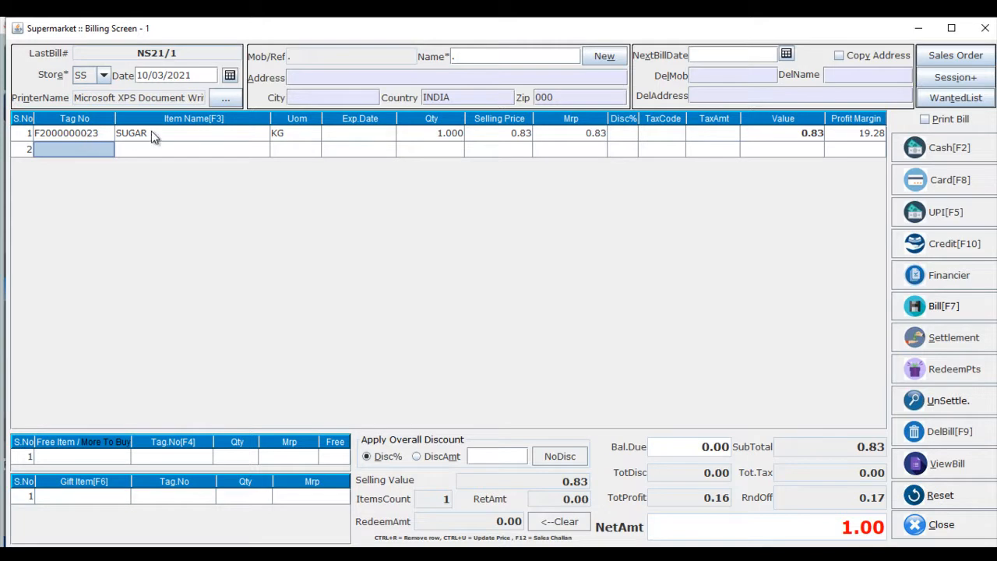
pyautogui.click(431, 134)
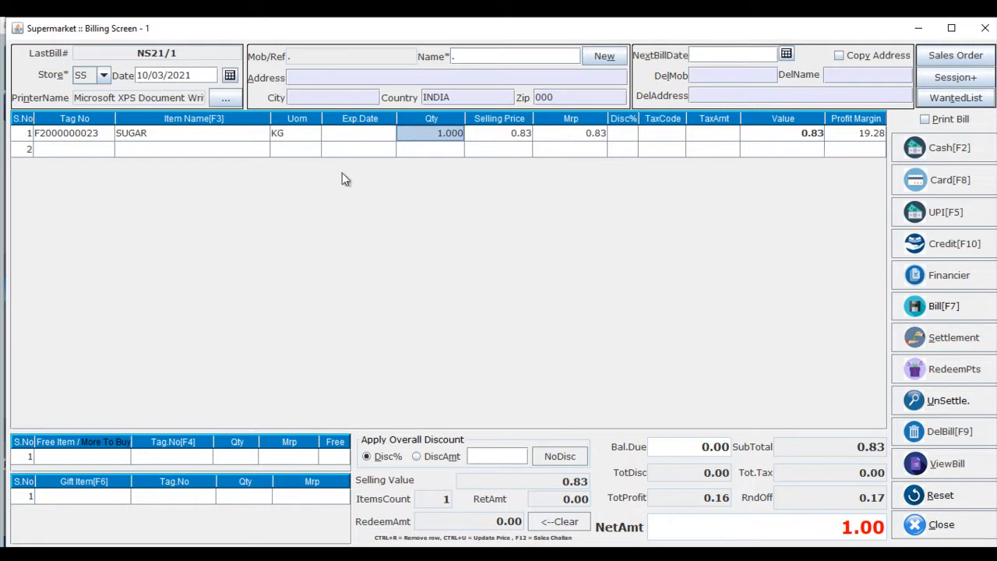
pyautogui.click(90, 153)
pyautogui.write('8906093890264')
pyautogui.press('Return')
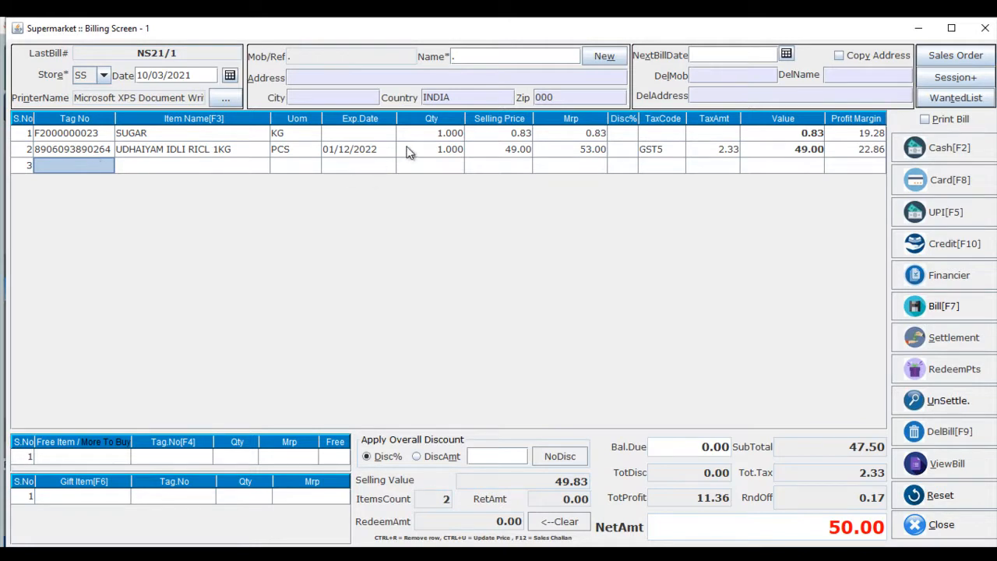
pyautogui.click(409, 150)
pyautogui.click(87, 167)
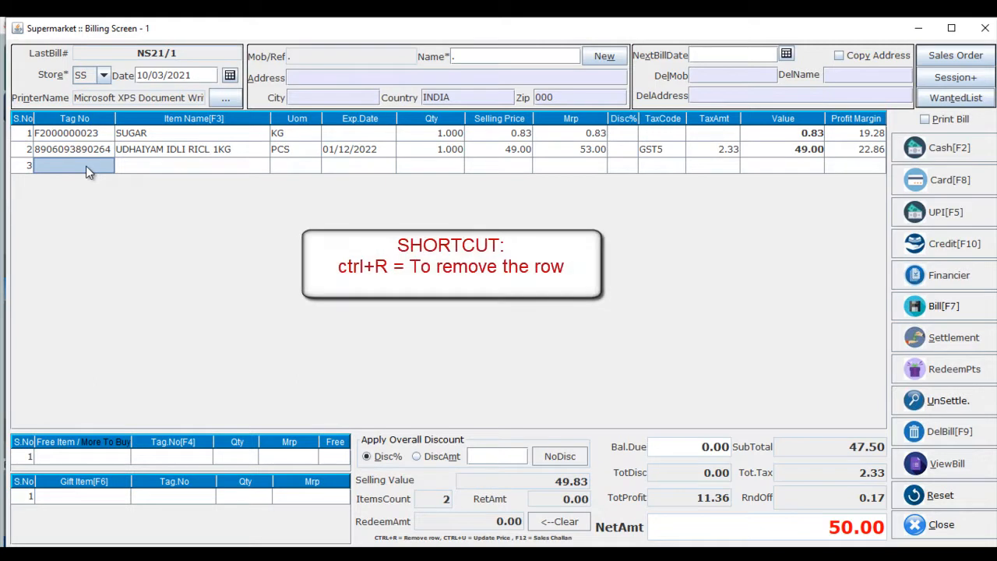
pyautogui.write('F2000000023')
pyautogui.press('Return')
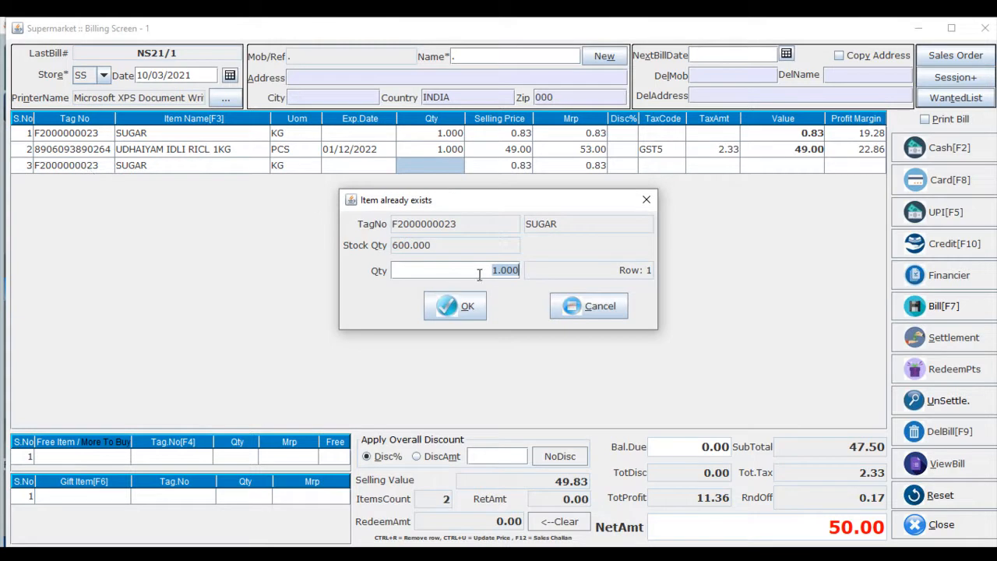
pyautogui.press('BackSpace')
pyautogui.write('2')
pyautogui.click(466, 308)
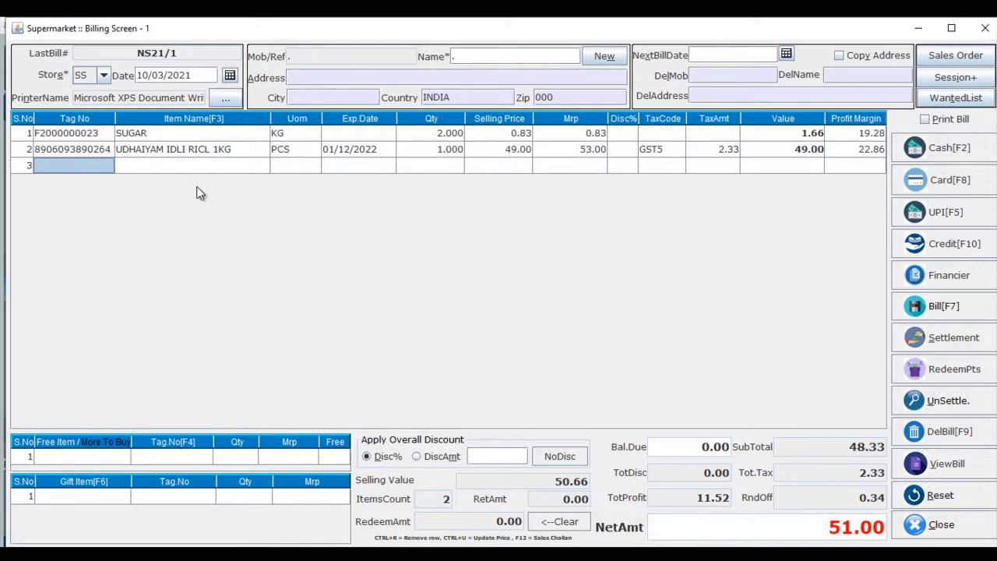
# Search items by name 'l' and add L ARABIN DATES 500G with a quantity of 2.
pyautogui.click(166, 168)
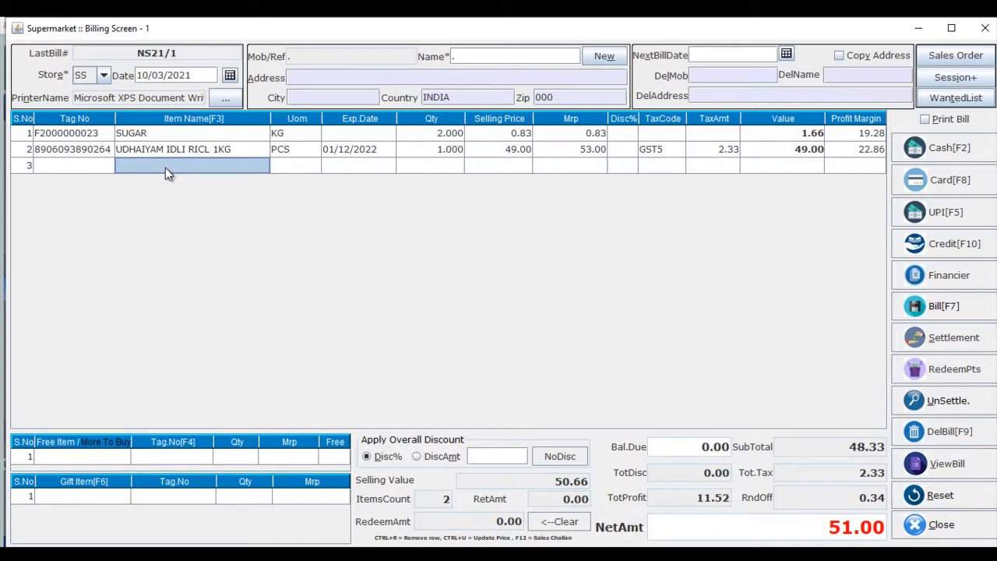
pyautogui.press('F2')
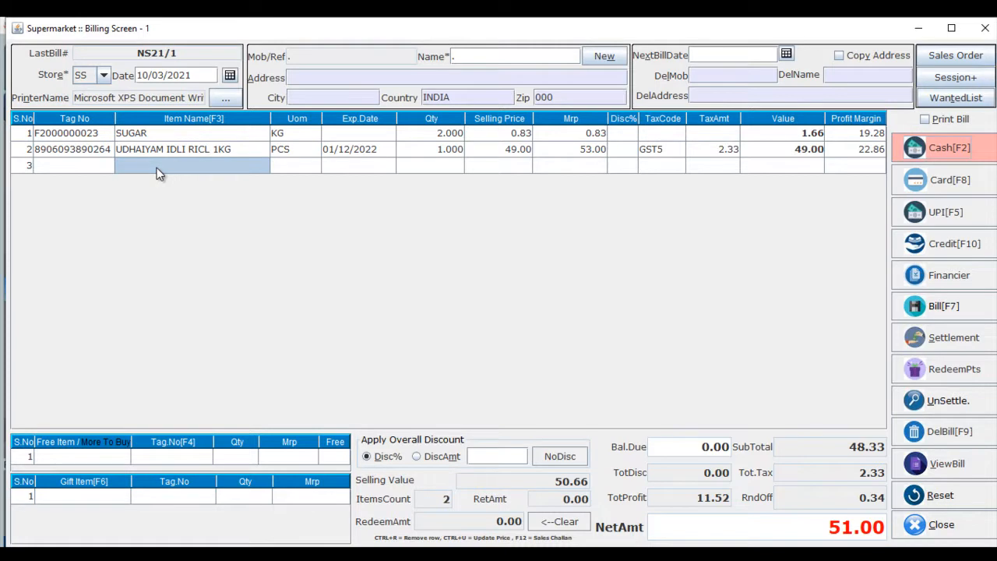
pyautogui.write('l')
pyautogui.press('Return')
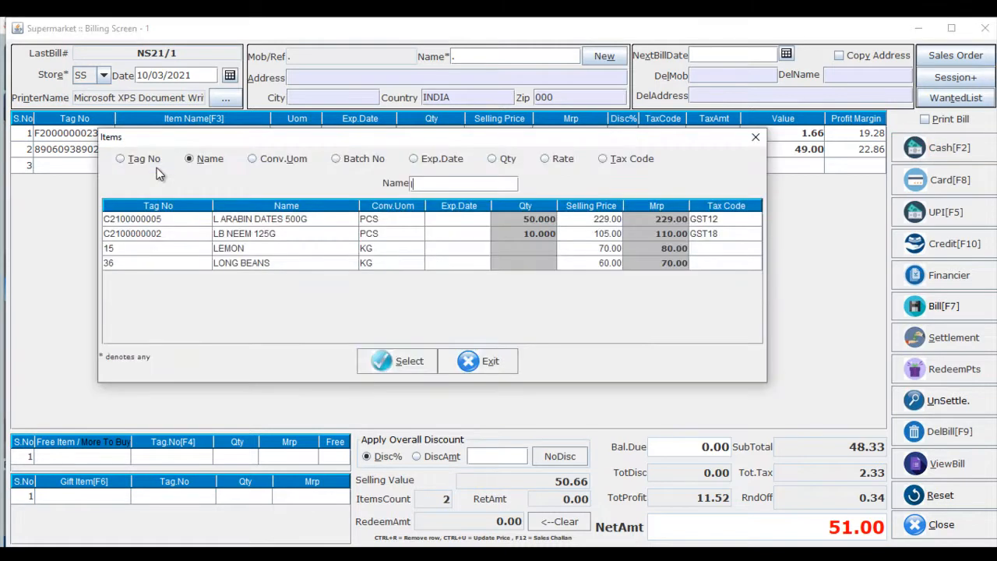
pyautogui.press('Down')
pyautogui.press('Return')
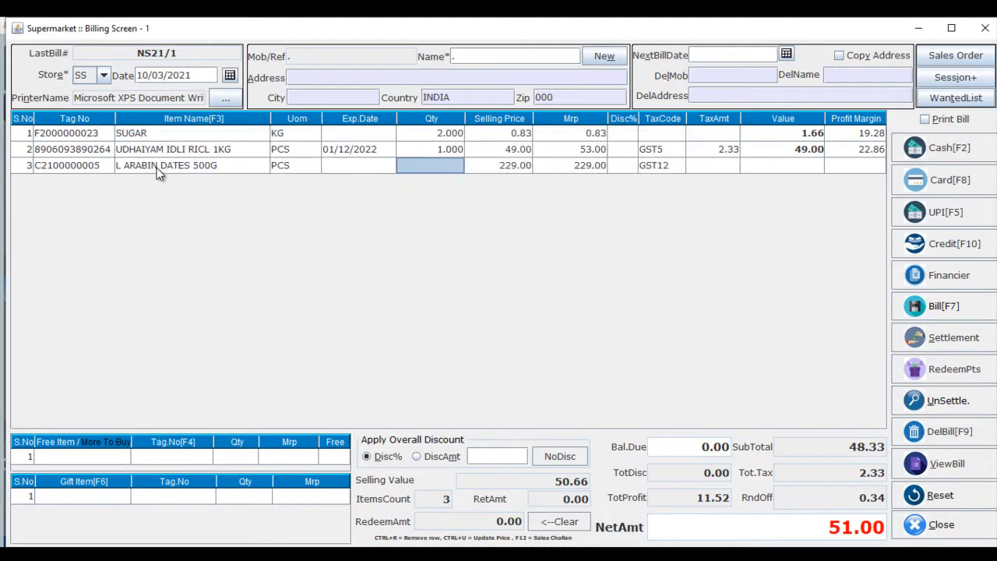
pyautogui.write('2')
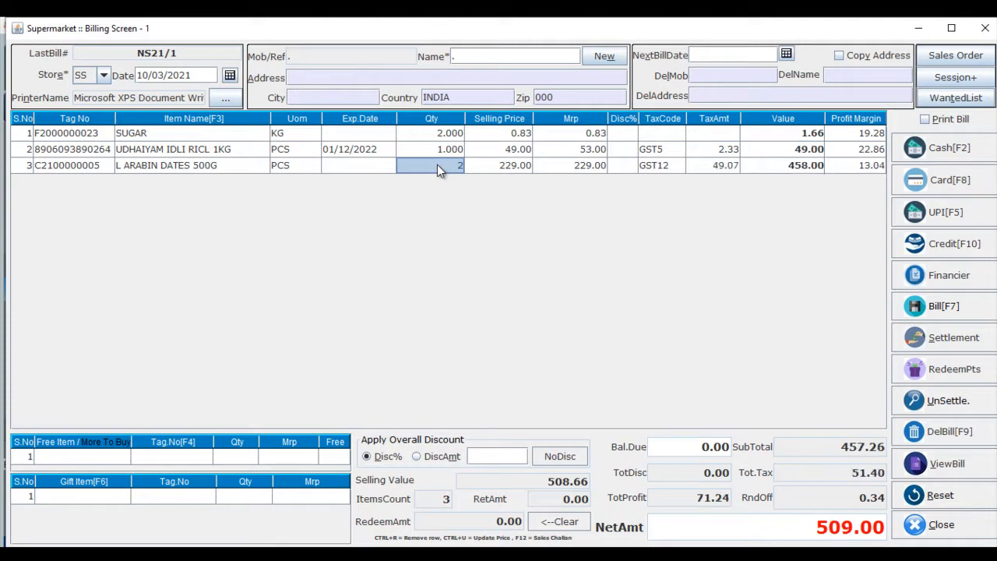
# Settle the bill by cash with a tender of 509.00.
pyautogui.click(700, 169)
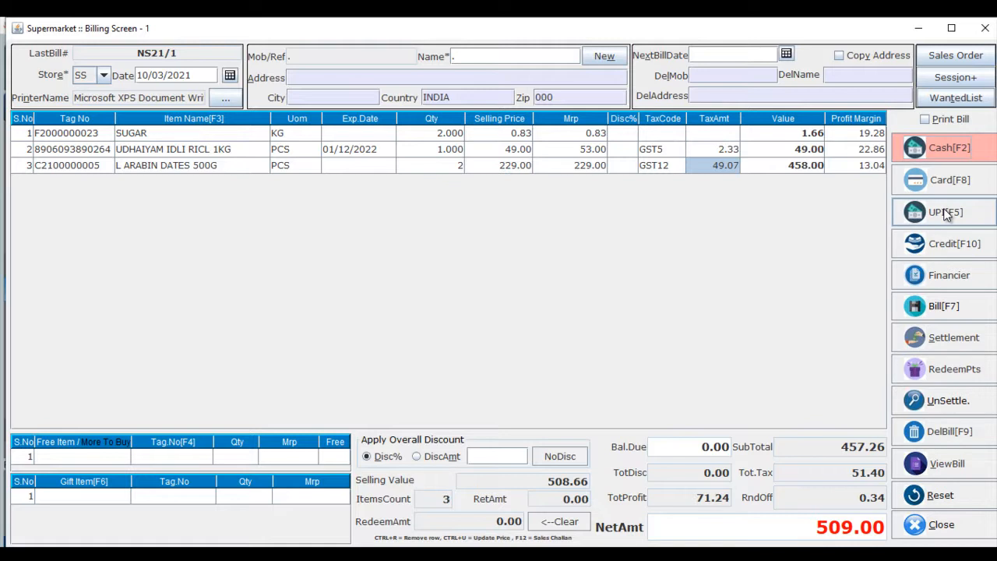
pyautogui.click(945, 146)
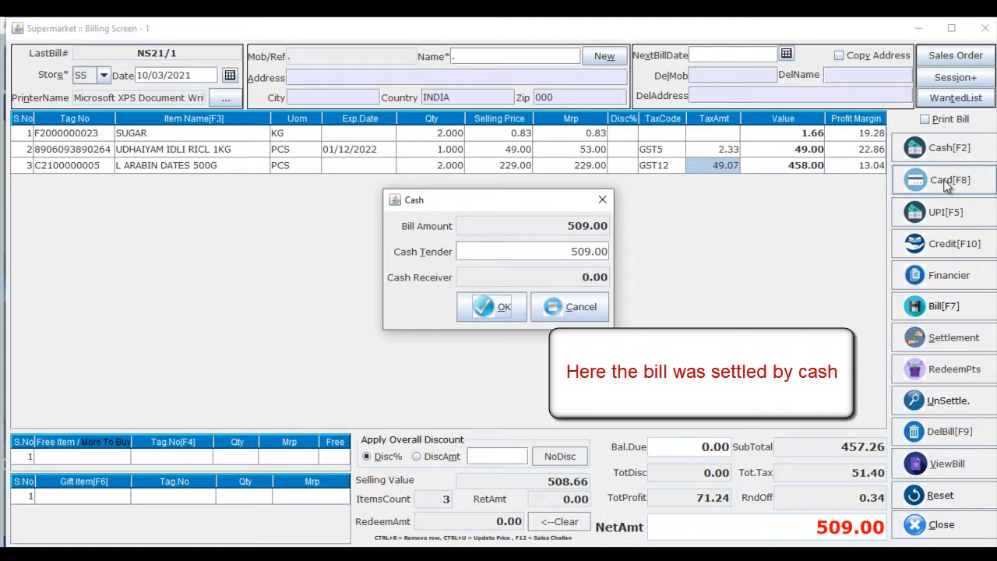
pyautogui.press('Return')
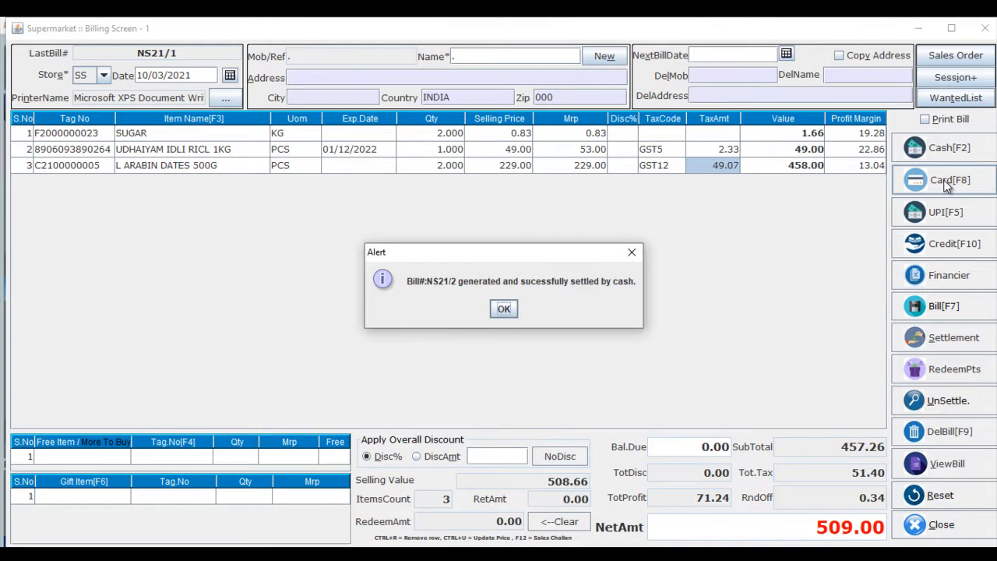
pyautogui.press('Return')
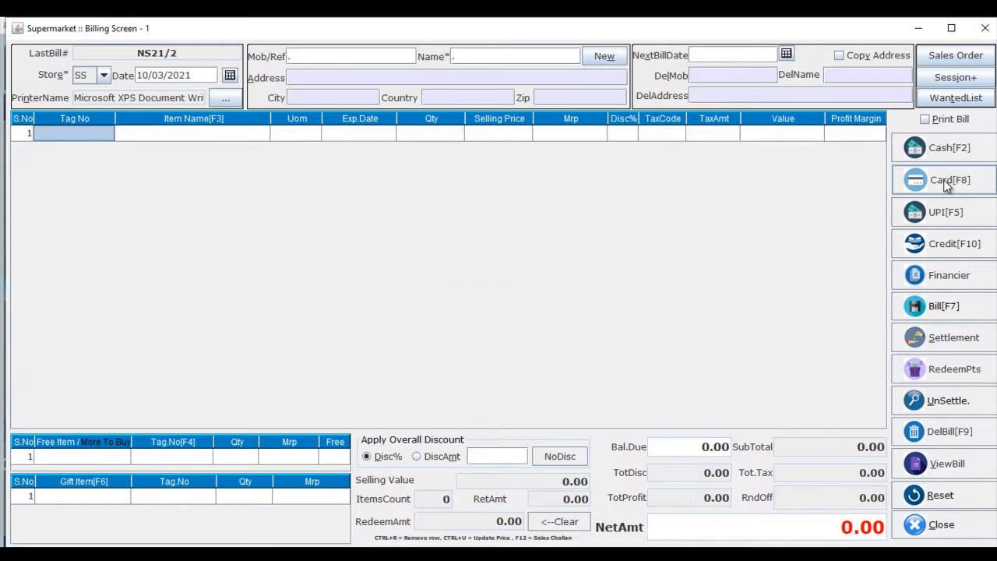
# View bill NS21/2 from the billings list and exit the bill view.
pyautogui.click(934, 468)
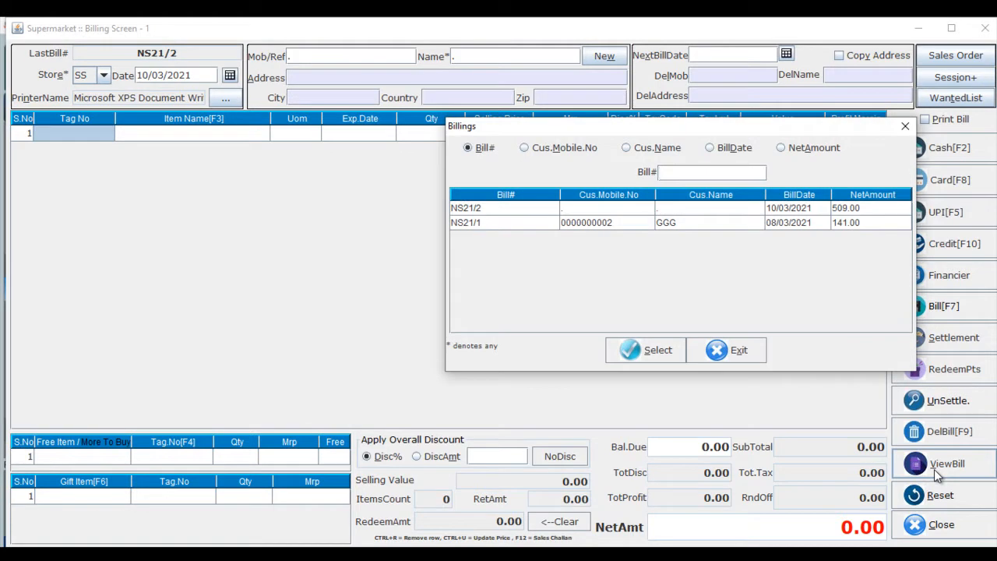
pyautogui.doubleClick(700, 208)
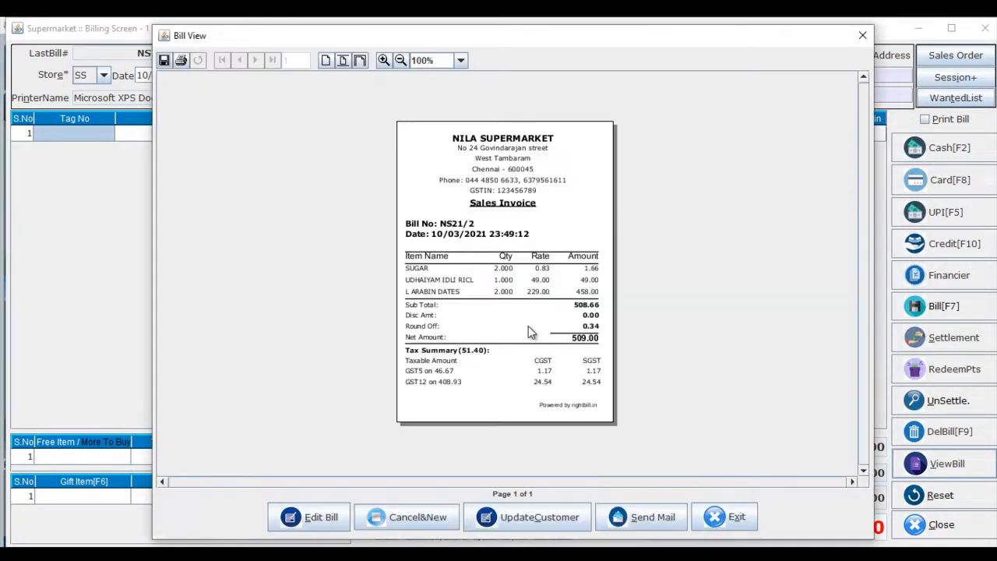
pyautogui.click(737, 522)
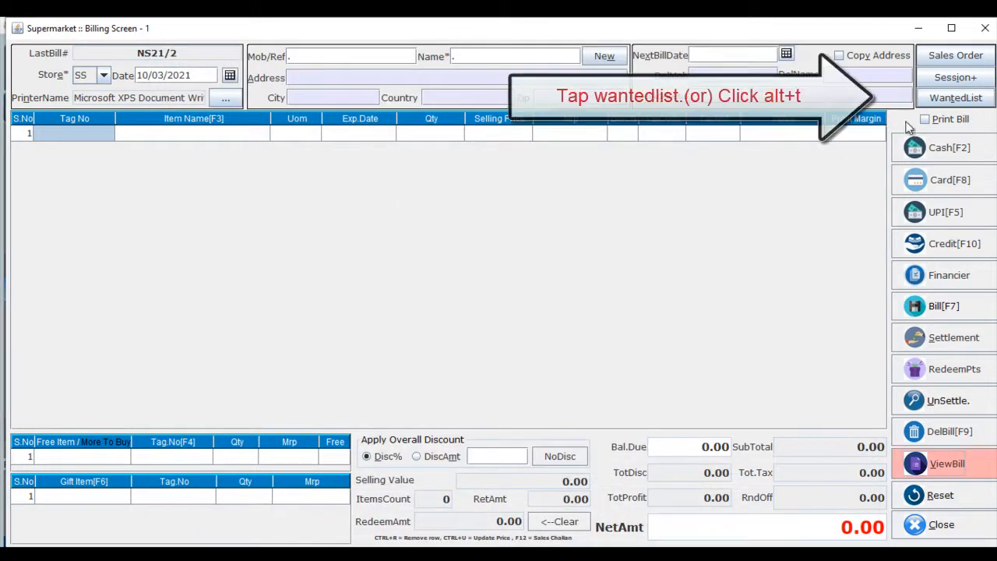
# Open the Wanted Item List.
pyautogui.click(942, 101)
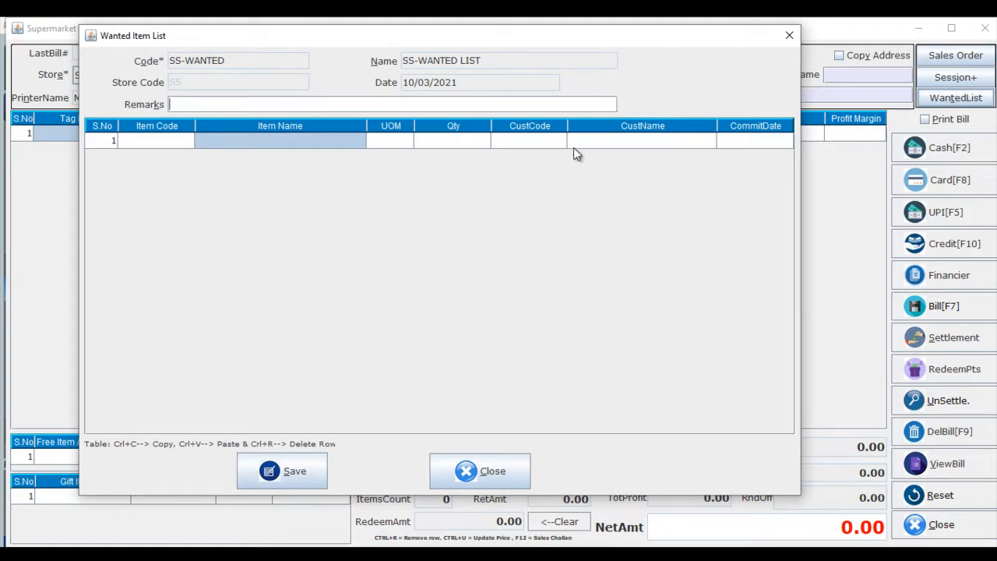
# Inspect the wanted item list's customer columns and close the list without saving.
pyautogui.click(600, 146)
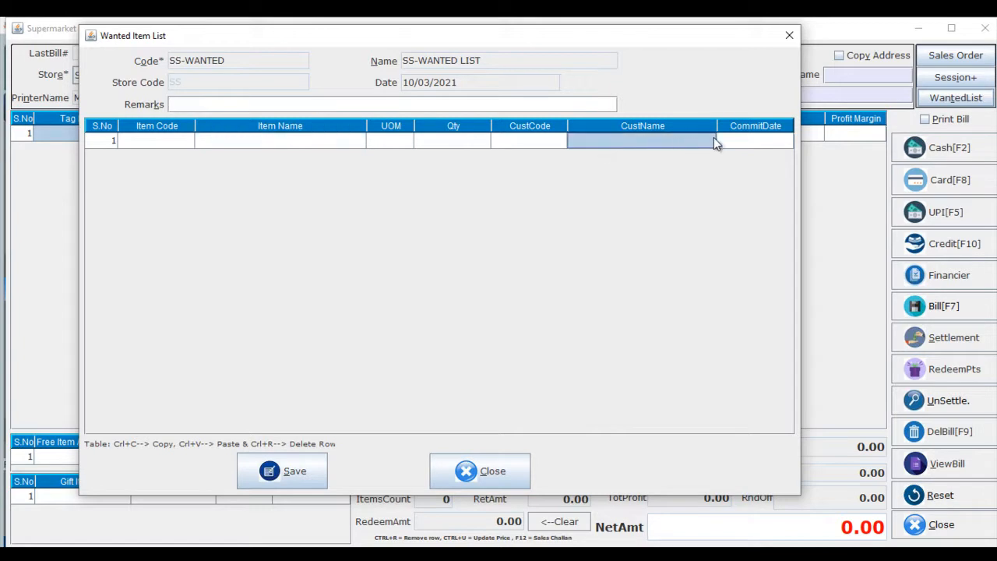
pyautogui.click(734, 136)
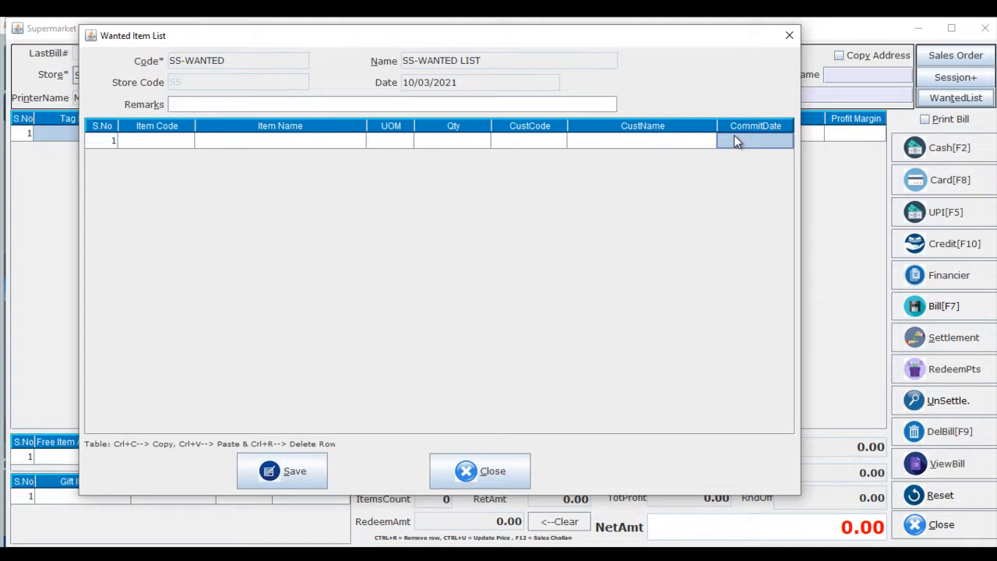
pyautogui.click(465, 470)
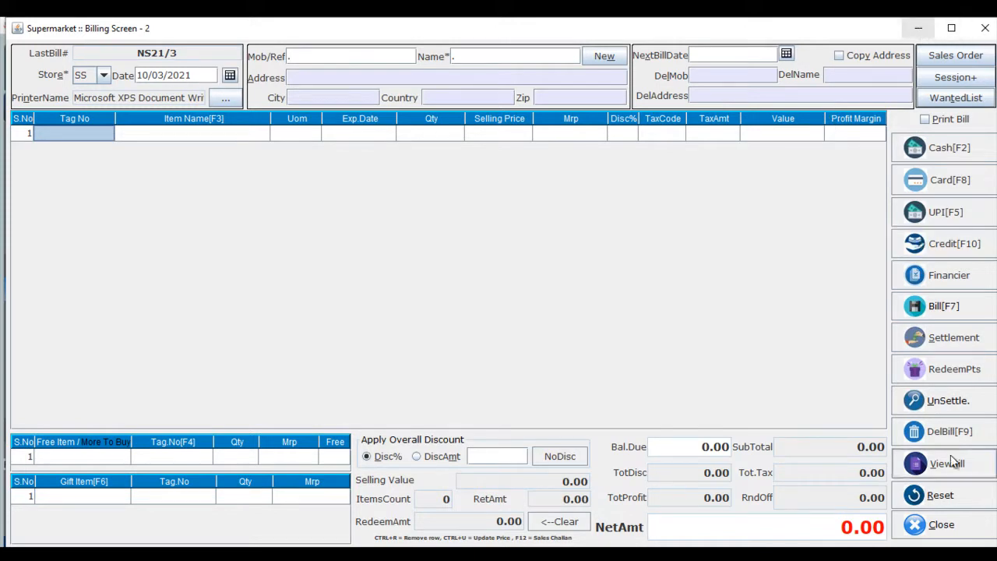
# Close the billing screen and open the Quotation screen.
pyautogui.click(934, 528)
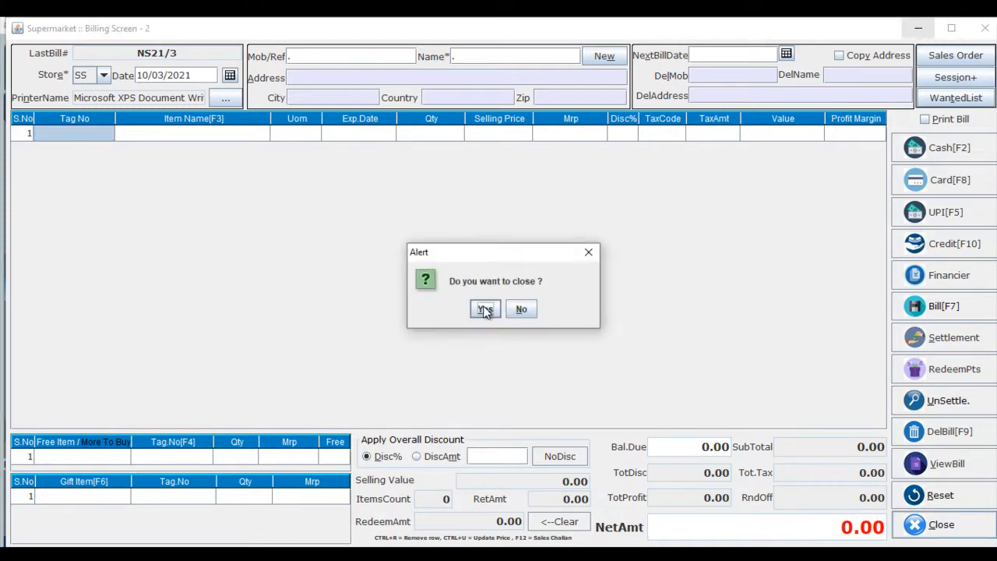
pyautogui.click(484, 307)
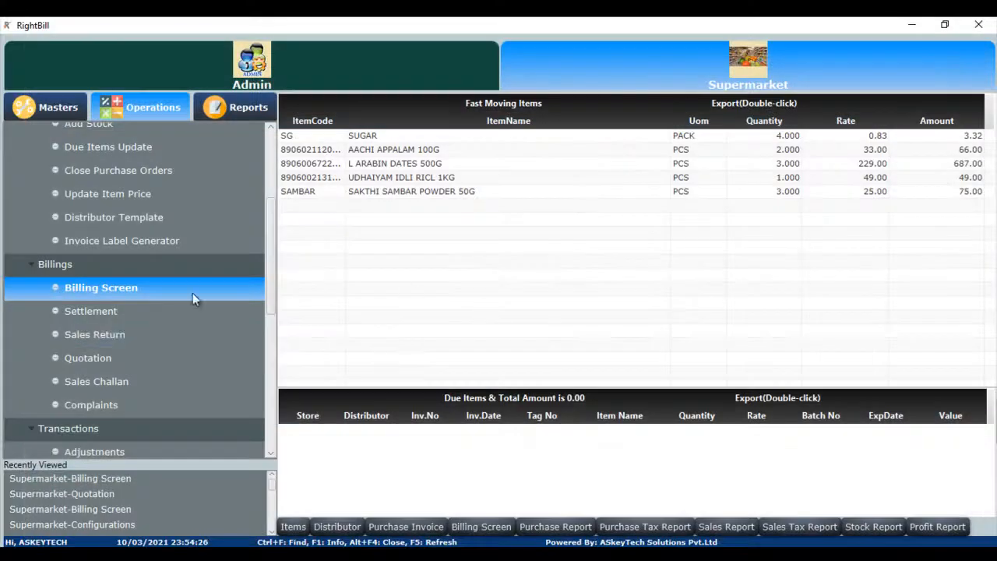
pyautogui.click(103, 358)
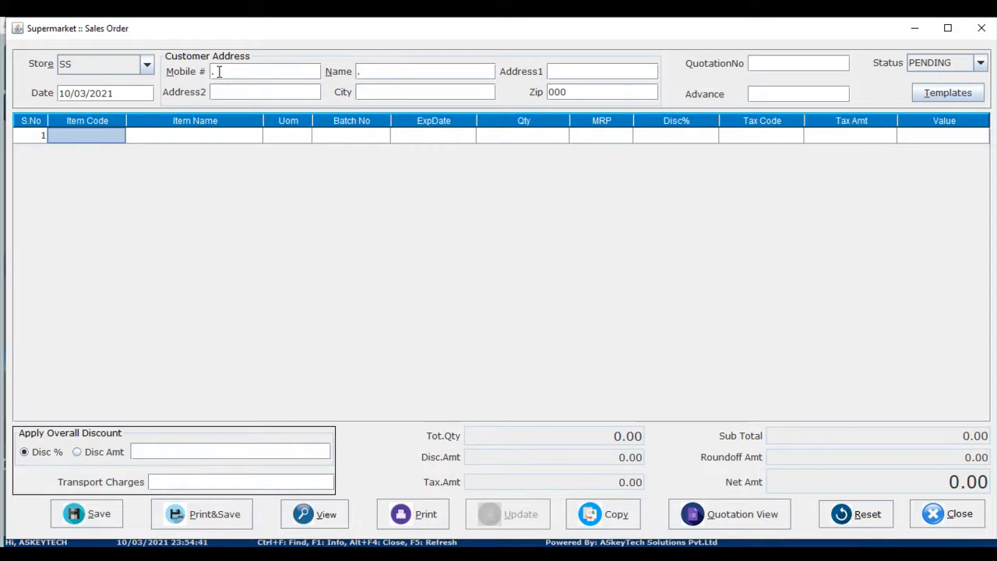
# Search items by name 'su' and add SUGAR to the quotation with a quantity of 2.
pyautogui.press('Tab')
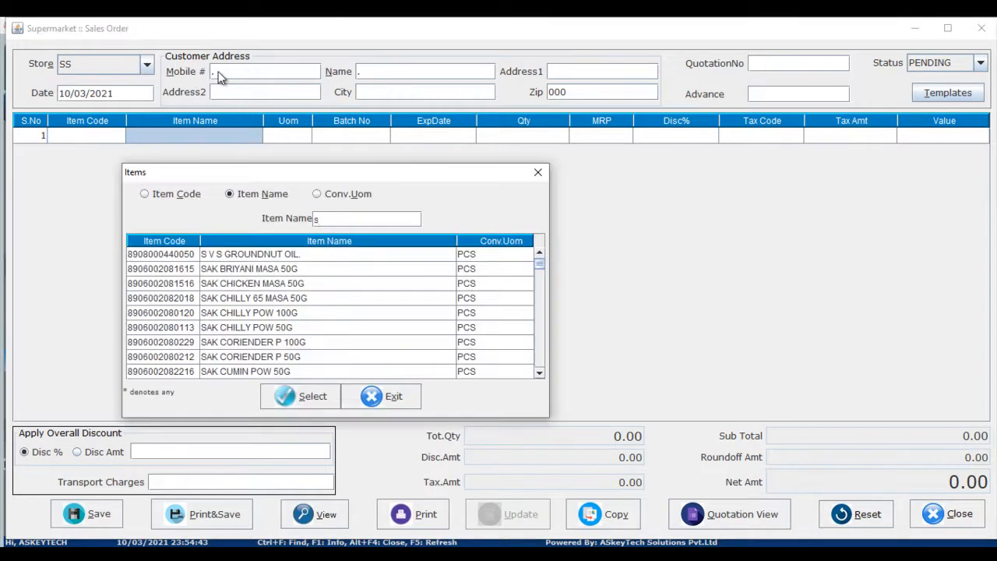
pyautogui.write('su')
pyautogui.press('Down')
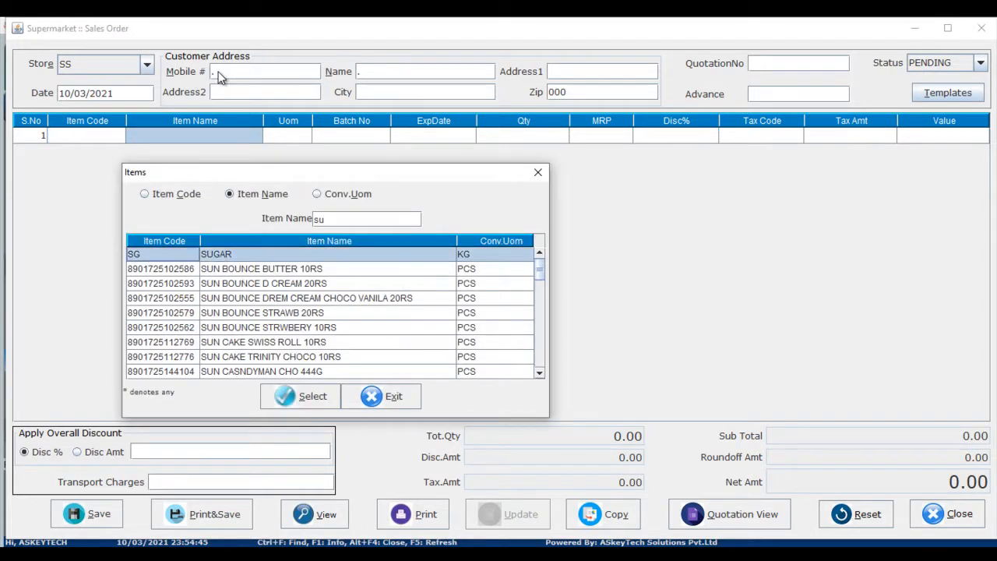
pyautogui.press('Return')
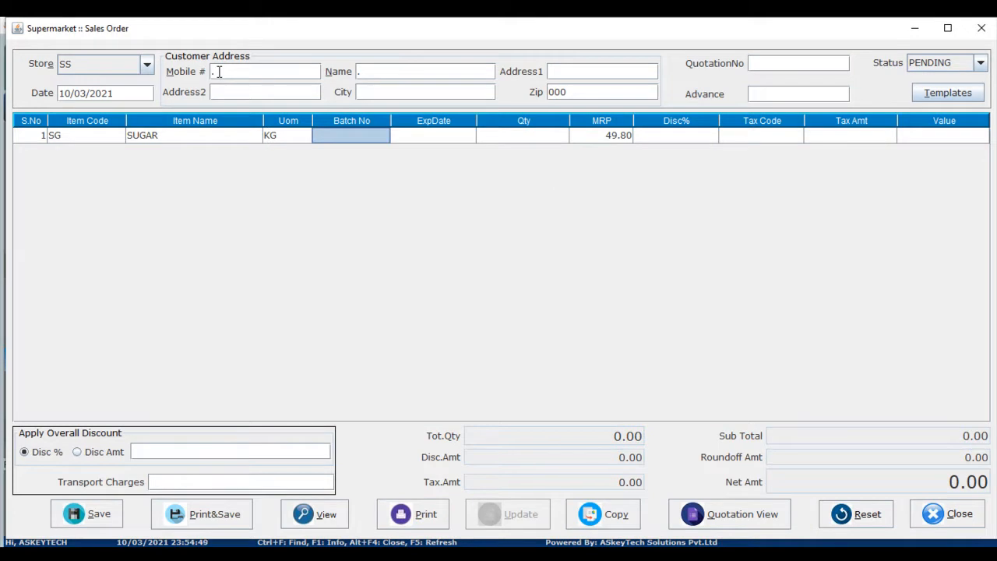
pyautogui.press('Tab')
pyautogui.press('Tab')
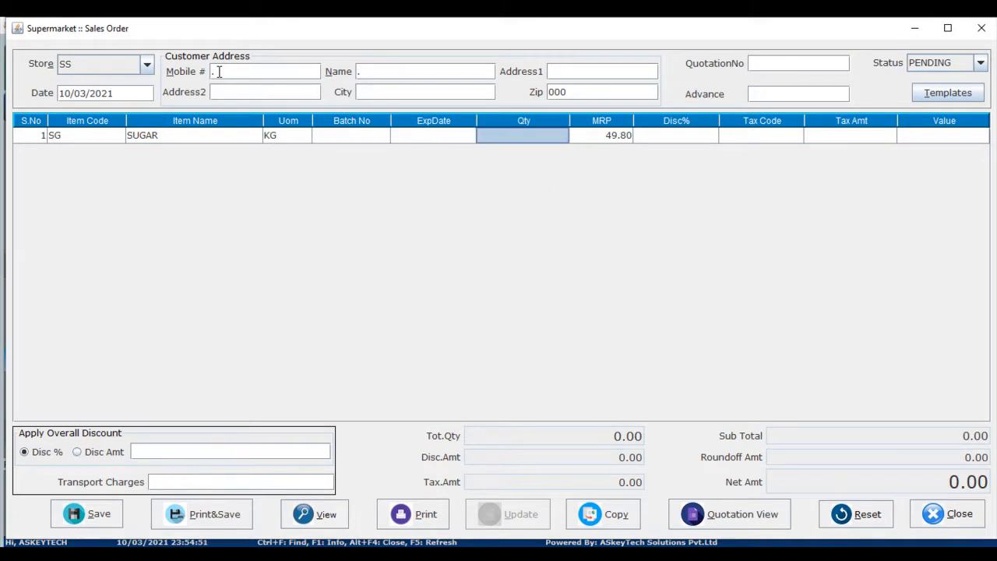
pyautogui.write('2')
# Search items by name 'l' and add L ARABIN DATES 500G with a quantity of 2.
pyautogui.press('Tab')
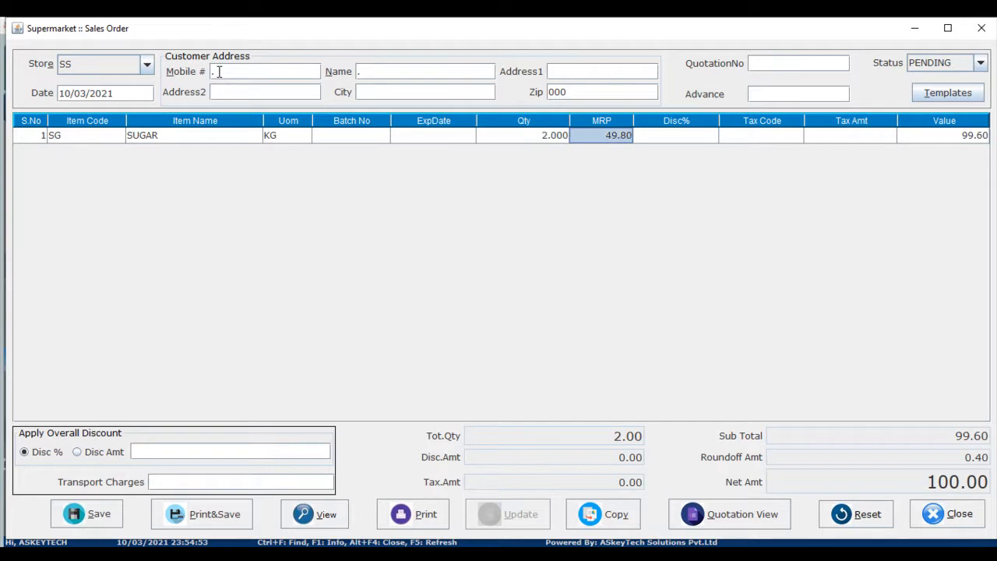
pyautogui.press('Tab')
pyautogui.press('Tab')
pyautogui.press('Tab')
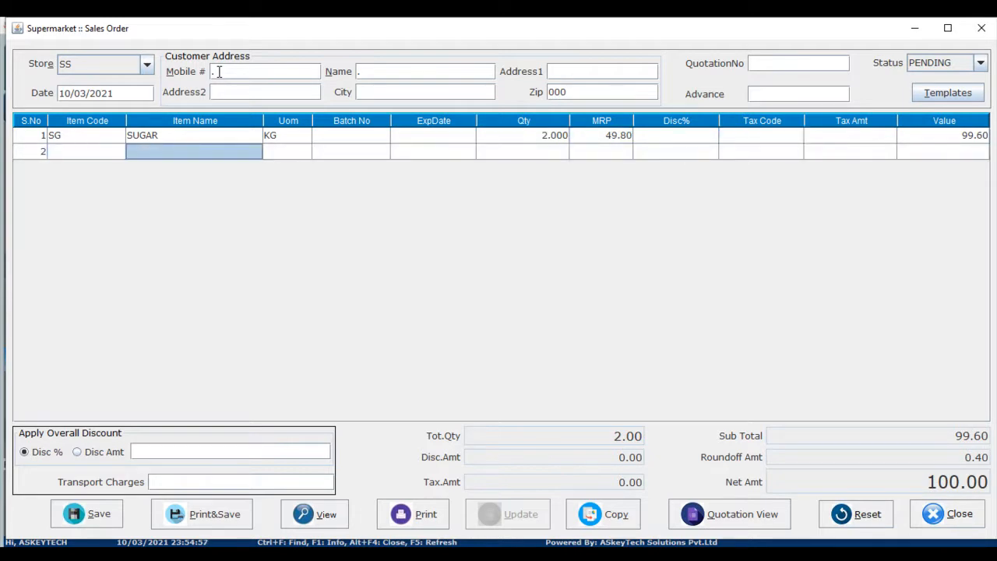
pyautogui.write('l')
pyautogui.press('Down')
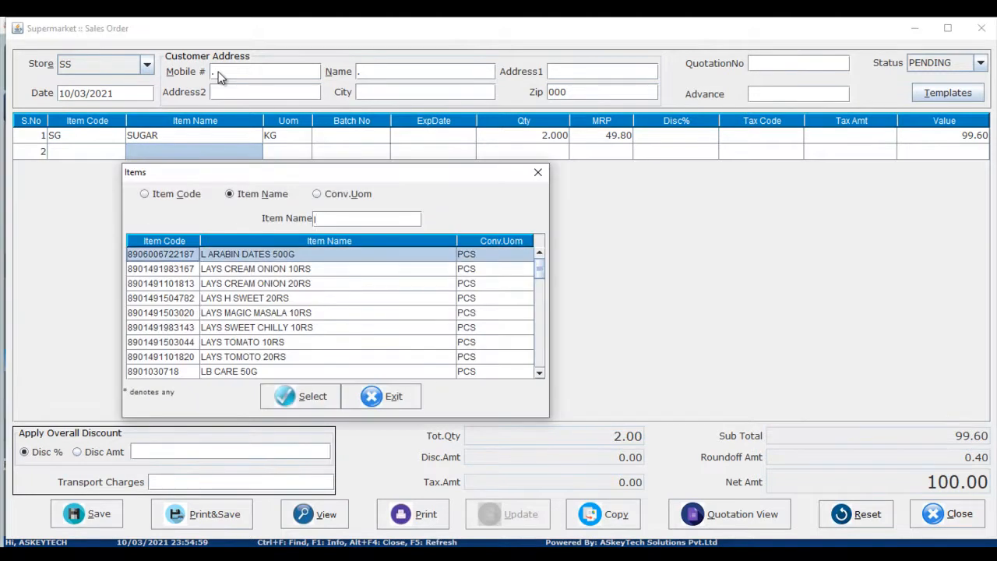
pyautogui.press('Return')
pyautogui.press('Tab')
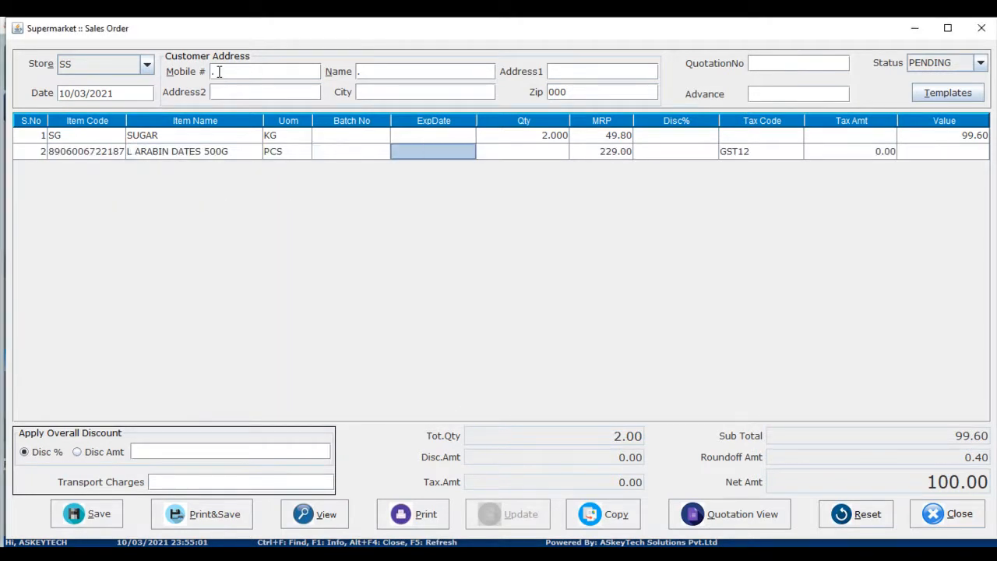
pyautogui.press('Tab')
pyautogui.write('2')
pyautogui.press('Tab')
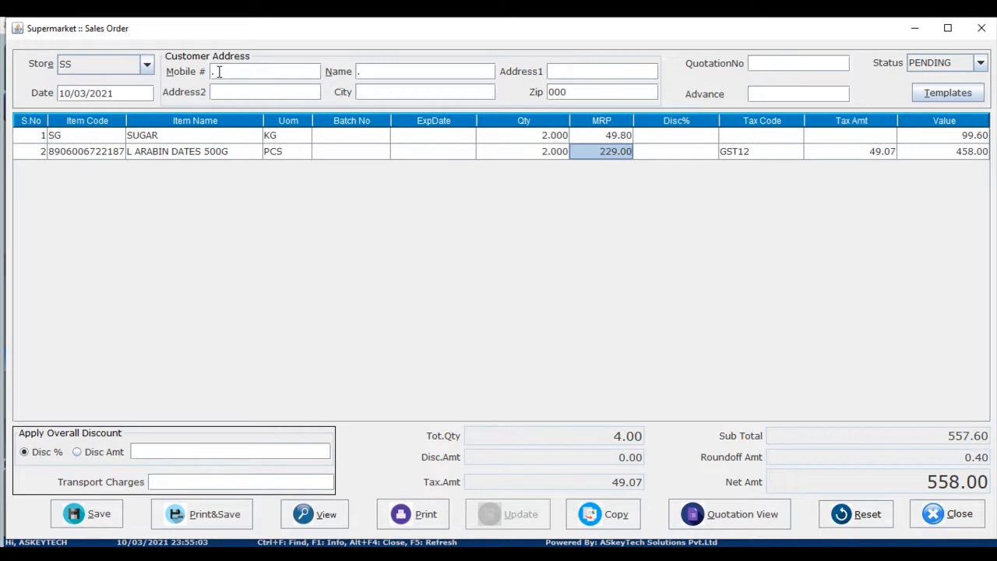
# Save the quotation.
pyautogui.press('Tab')
pyautogui.press('Tab')
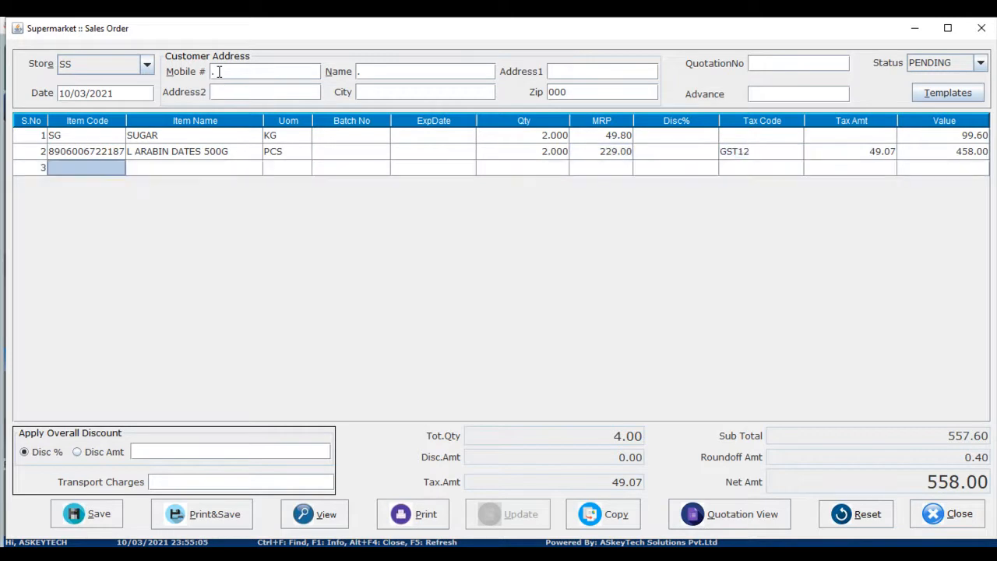
pyautogui.press('Tab')
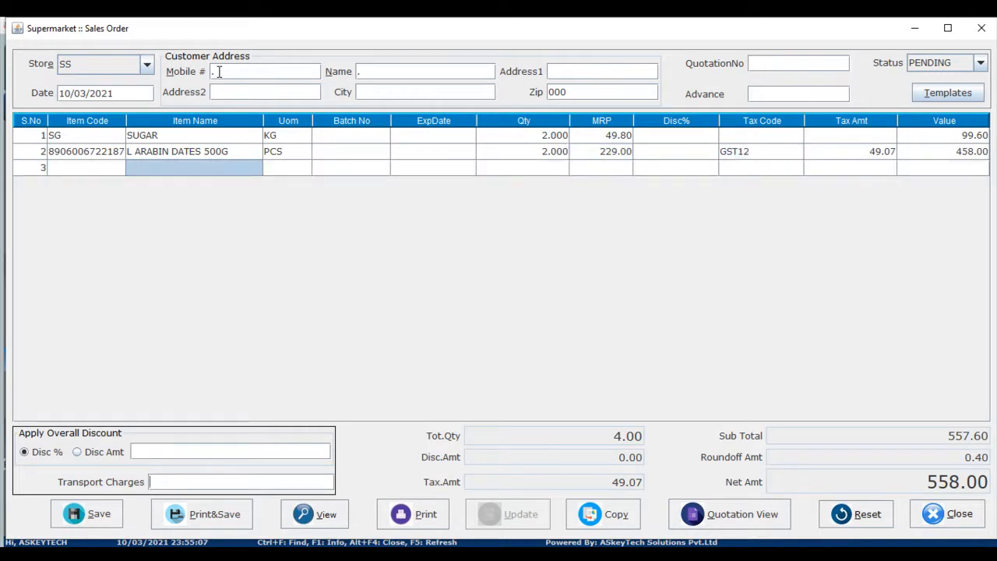
pyautogui.hotkey('ctrl', 's')
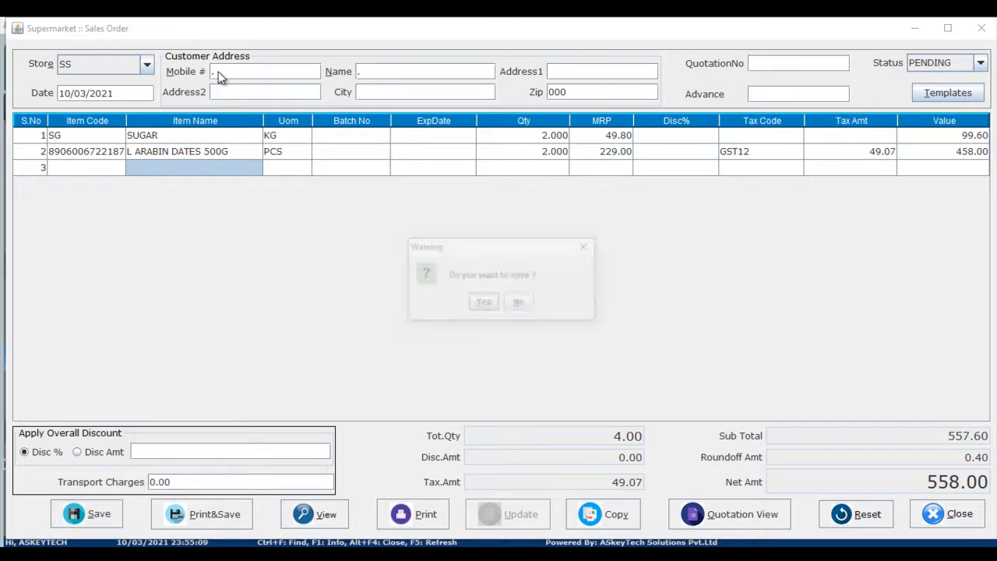
pyautogui.press('Return')
pyautogui.press('Return')
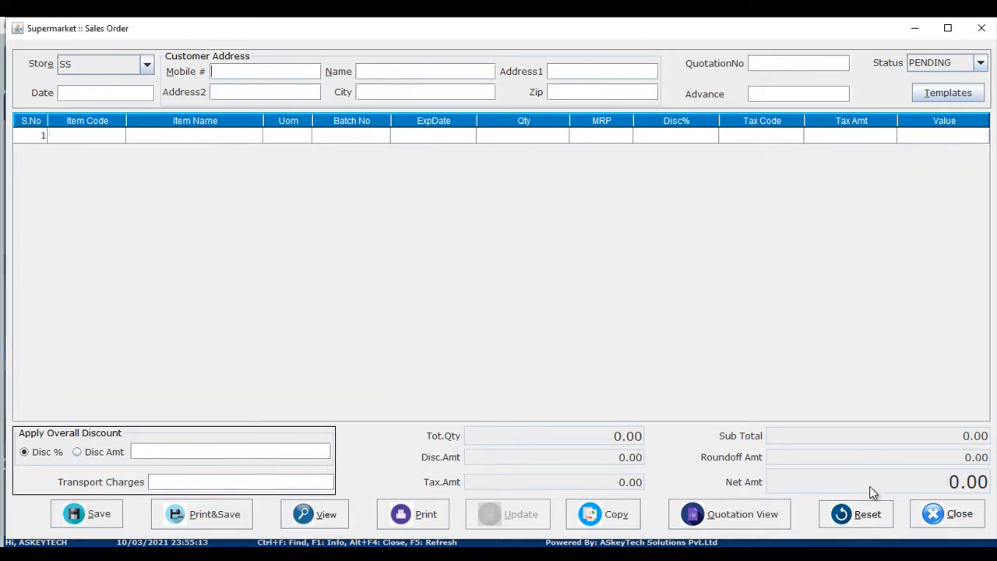
# Close the quotation screen, return to the Billing Screen, and load quotation NS/Q21/2 into the bill.
pyautogui.click(966, 519)
pyautogui.click(477, 303)
pyautogui.click(89, 291)
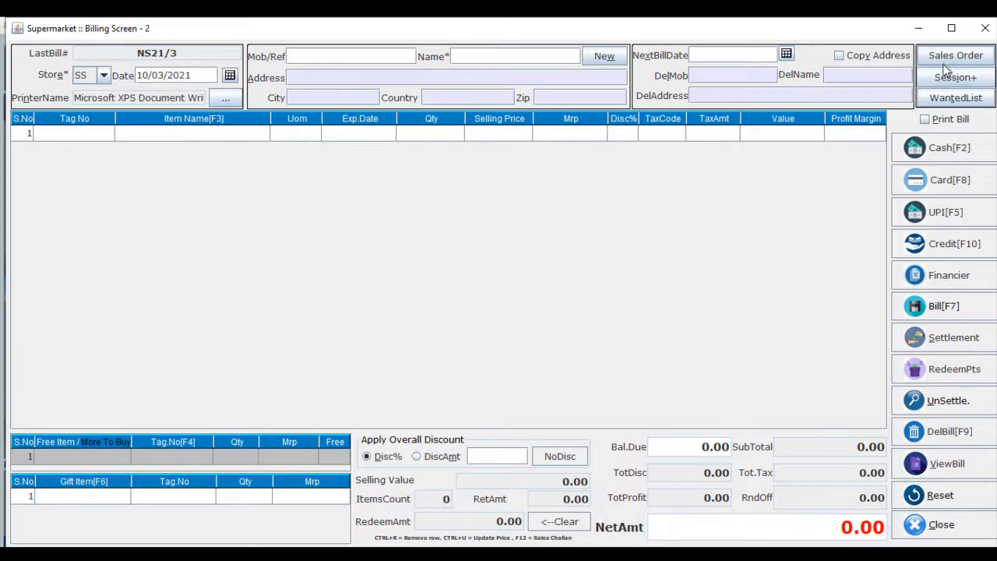
pyautogui.click(946, 54)
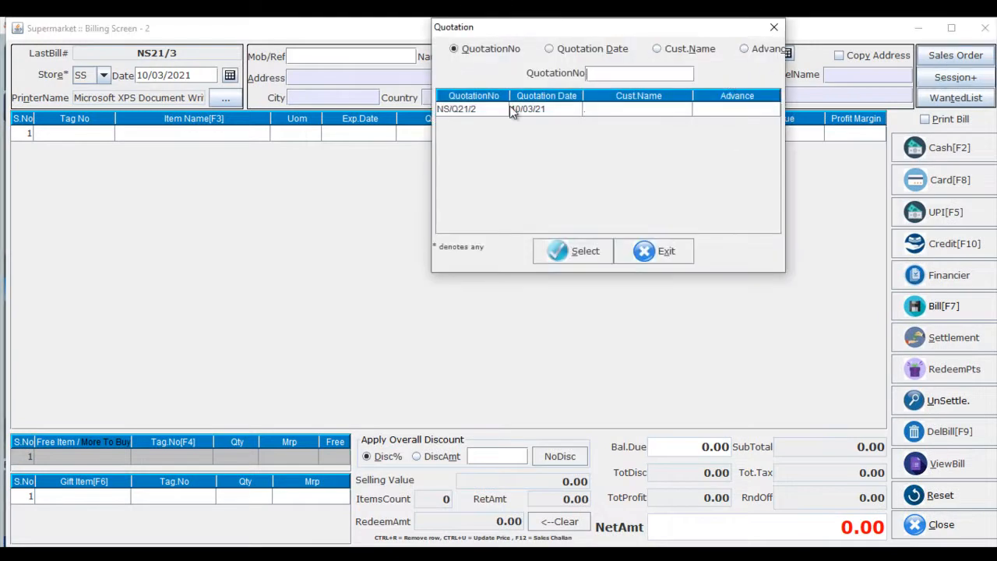
pyautogui.doubleClick(487, 109)
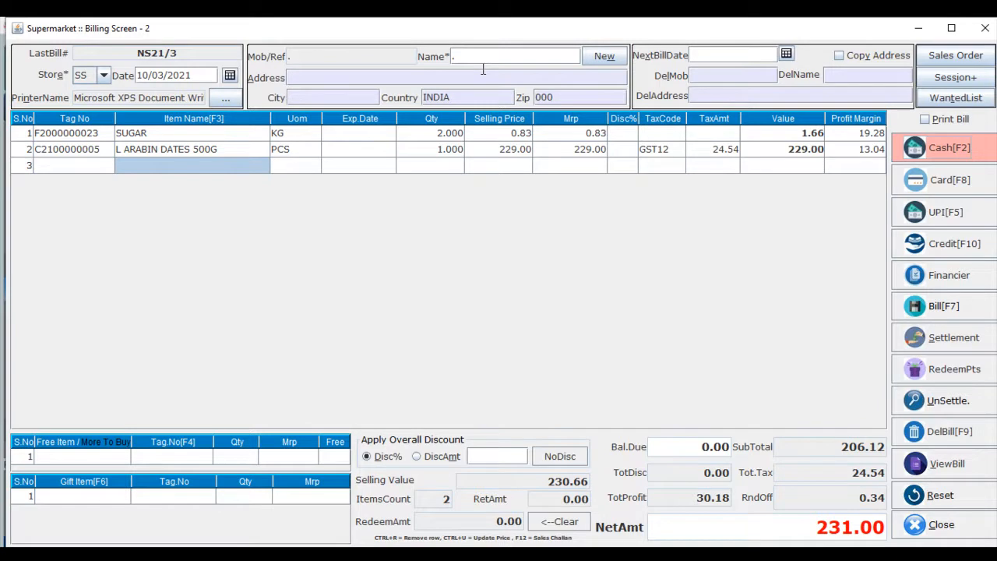
# Settle the bill by cash and close the billing screen.
pyautogui.press('F2')
pyautogui.press('Return')
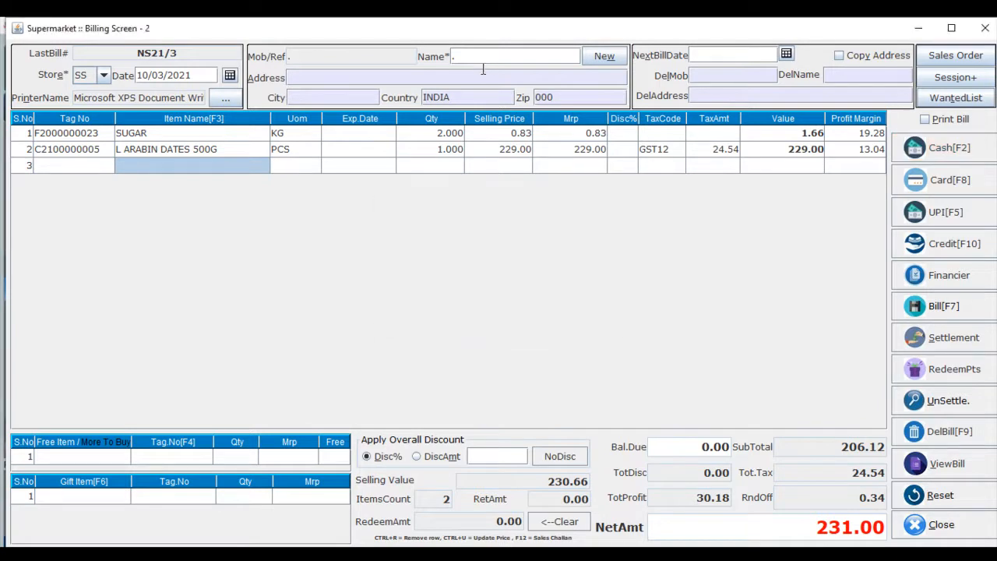
pyautogui.press('Return')
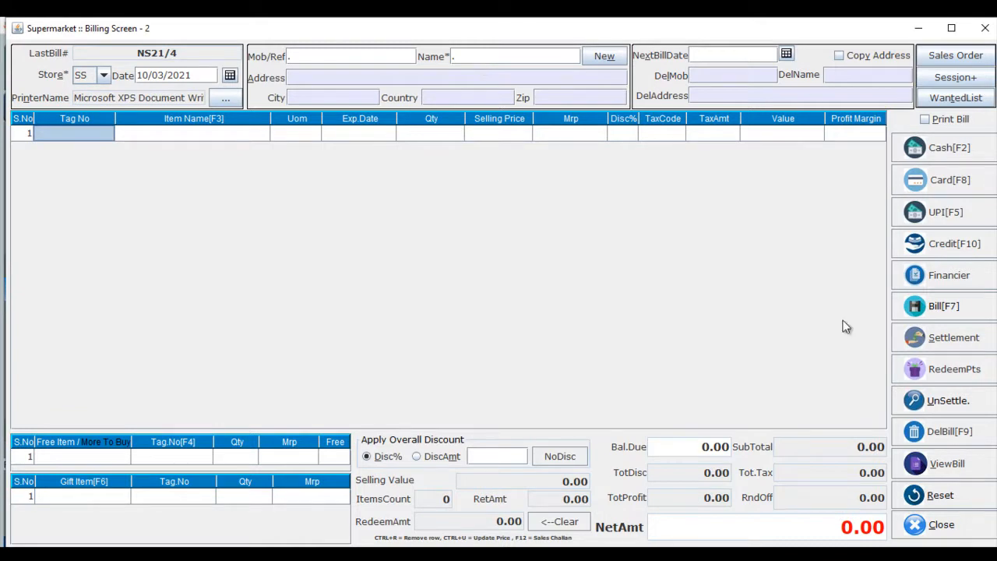
pyautogui.click(938, 524)
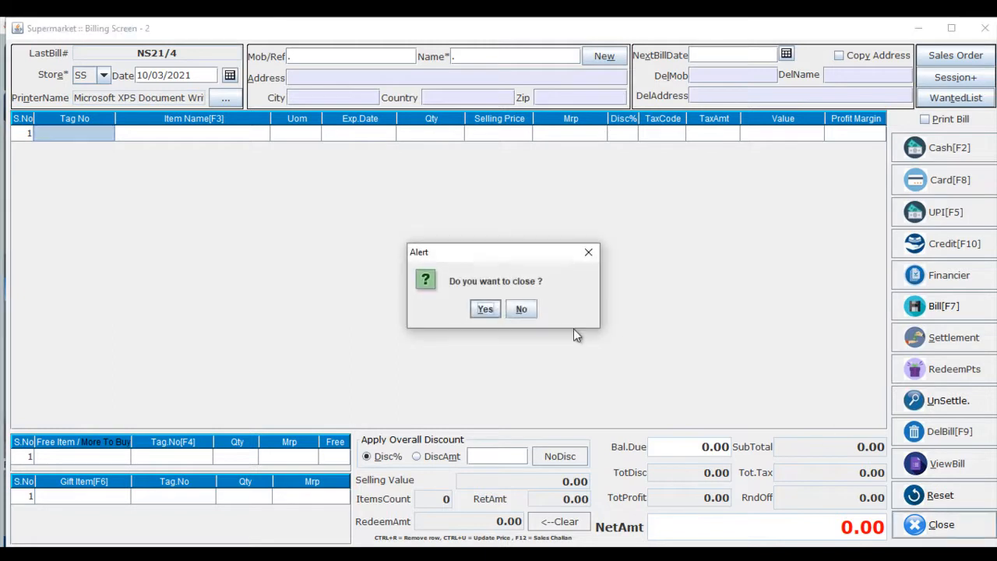
pyautogui.click(483, 309)
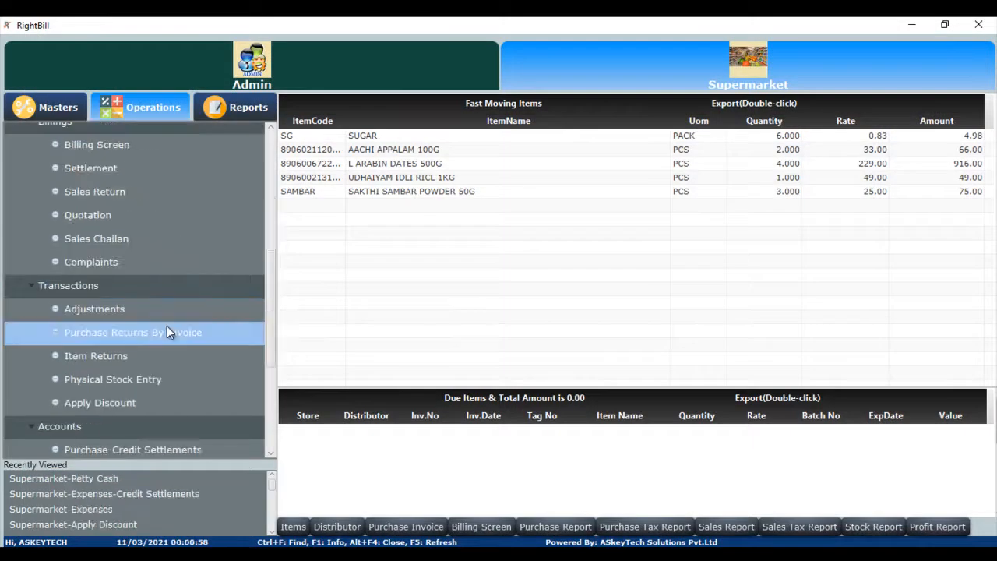
# Open Item Returns and choose SATHYA WHOLESALES as the distributor.
pyautogui.click(123, 363)
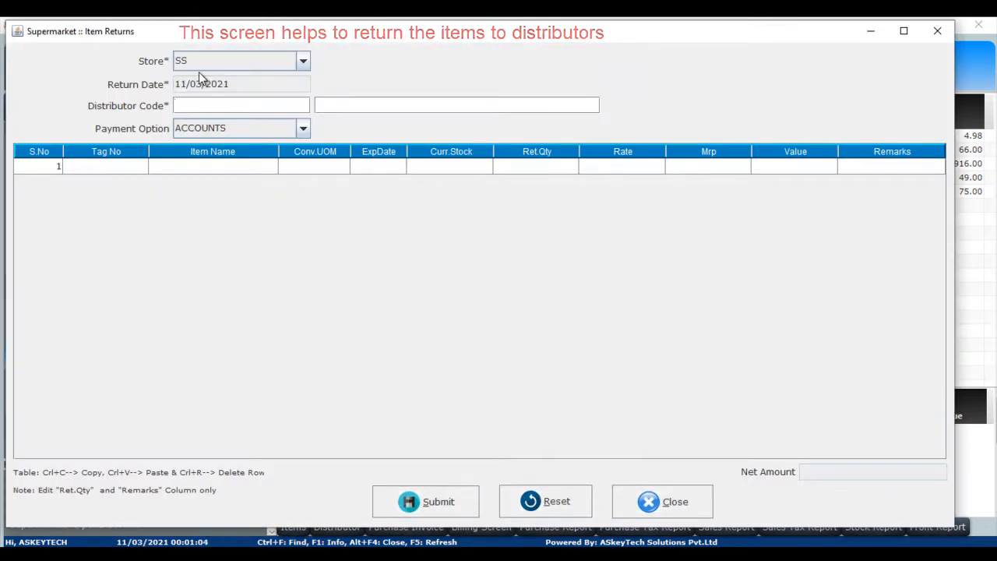
pyautogui.press('Return')
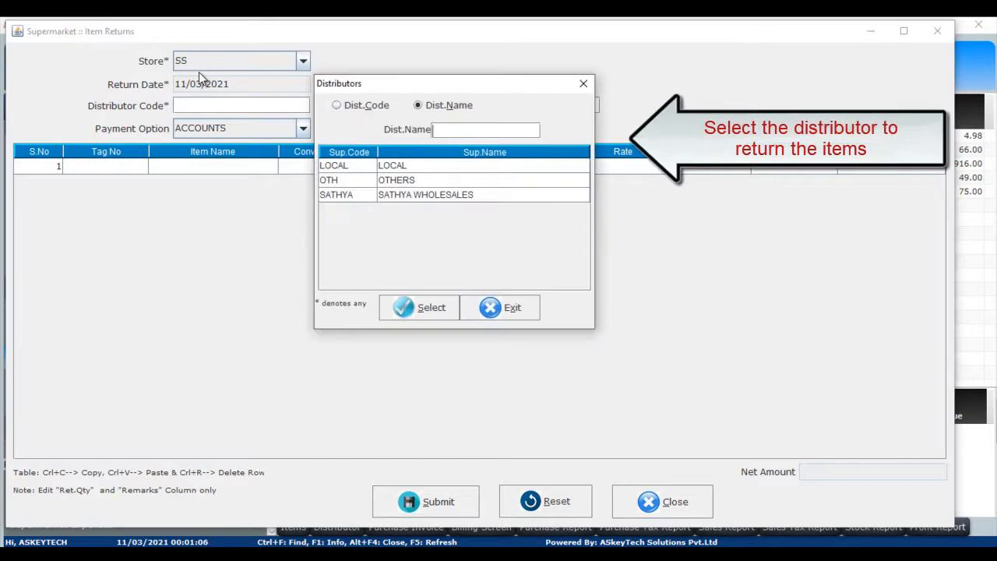
pyautogui.press('Down')
pyautogui.press('Down')
pyautogui.press('Down')
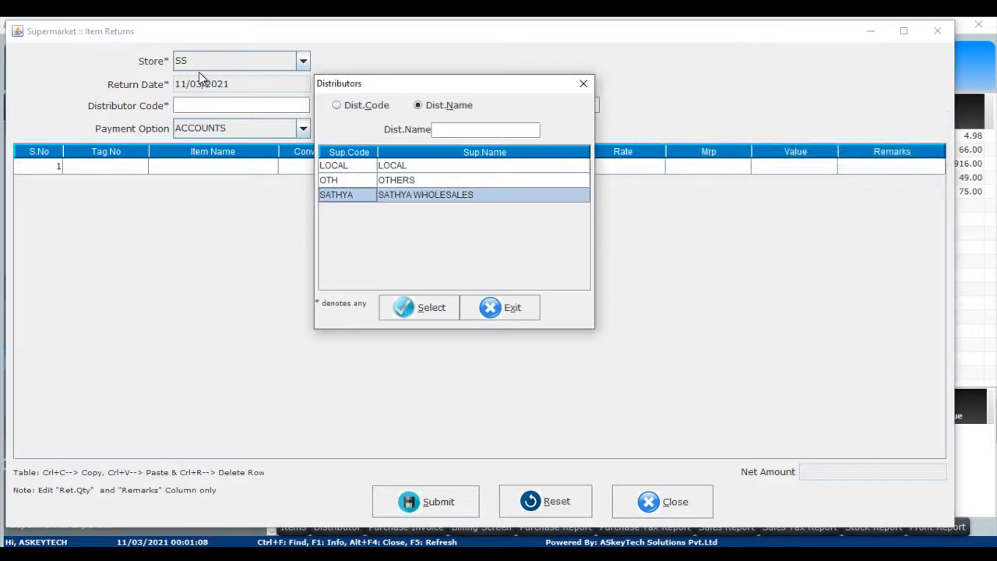
pyautogui.press('Return')
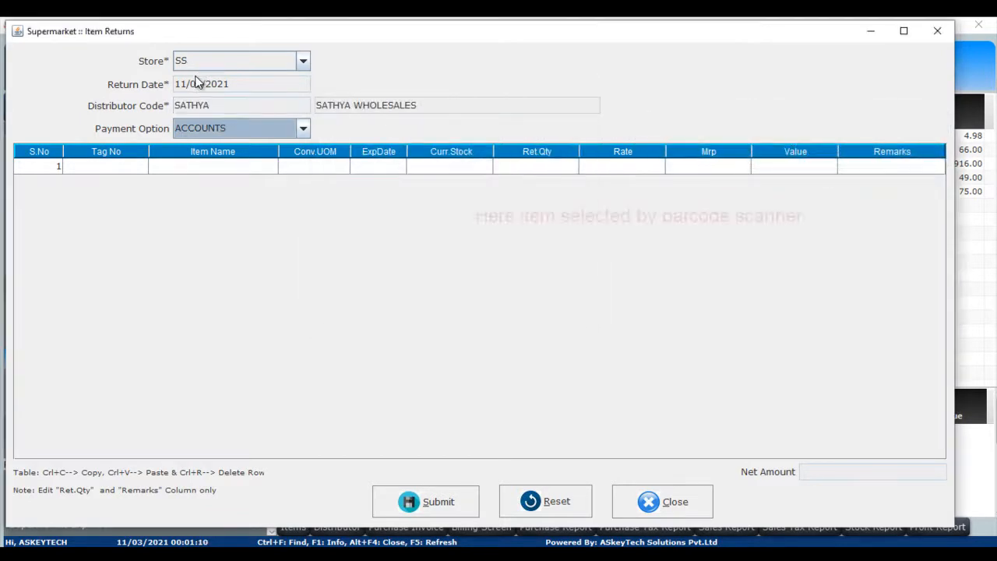
pyautogui.click(112, 165)
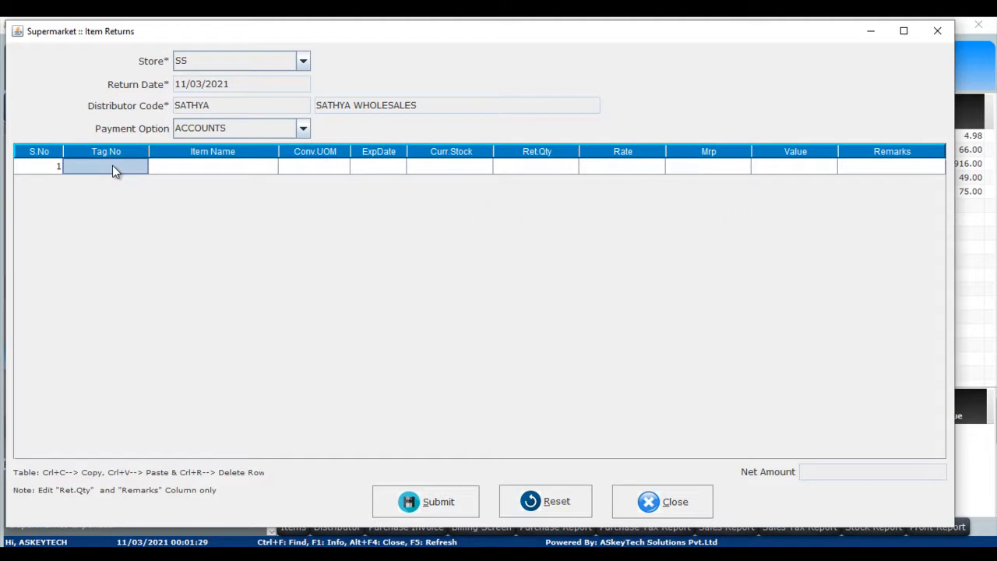
pyautogui.write('F2000000023')
pyautogui.press('Return')
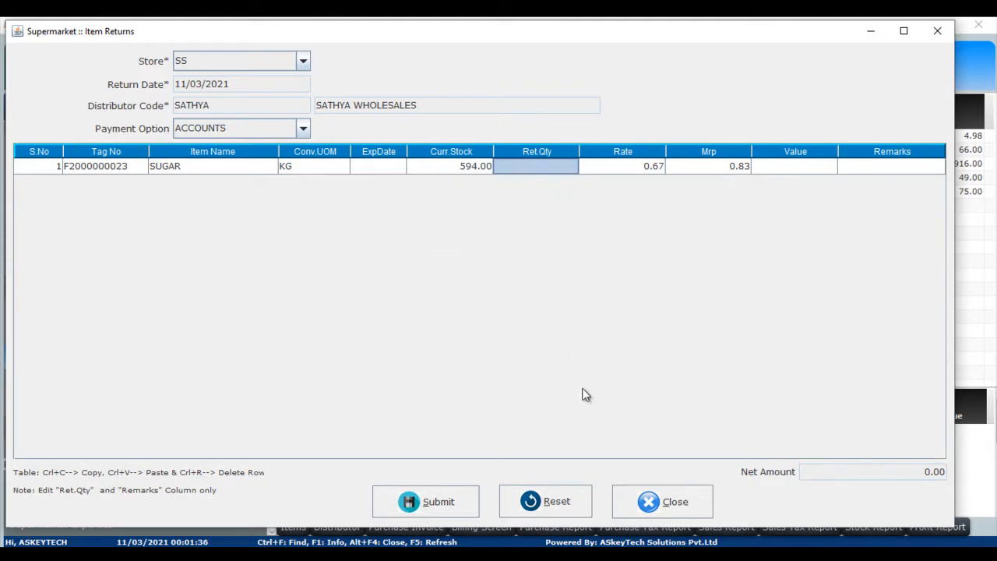
pyautogui.click(672, 501)
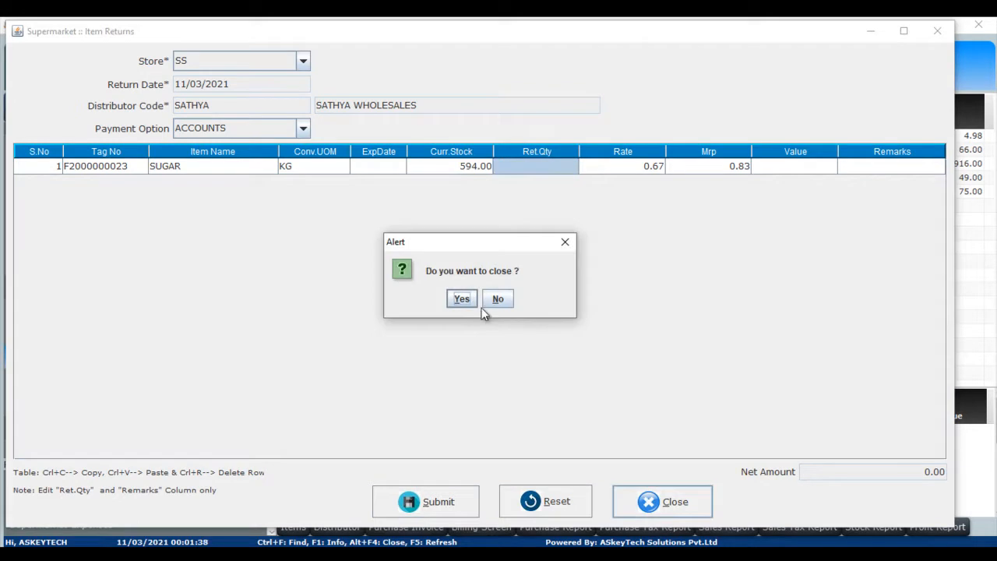
pyautogui.click(462, 298)
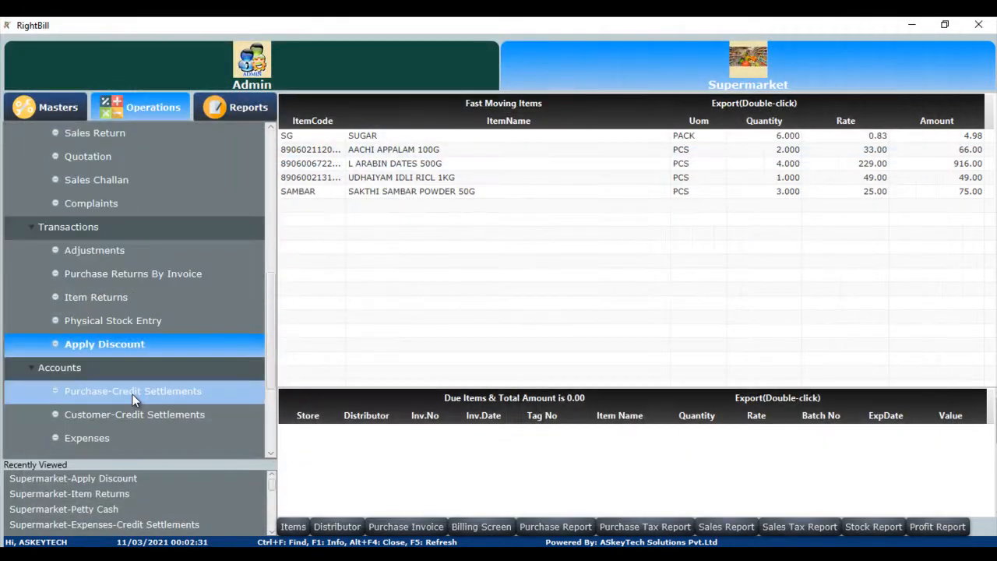
# Open Purchase-Credit Settlements and select SATHYA WHOLESALES as the distributor.
pyautogui.click(133, 394)
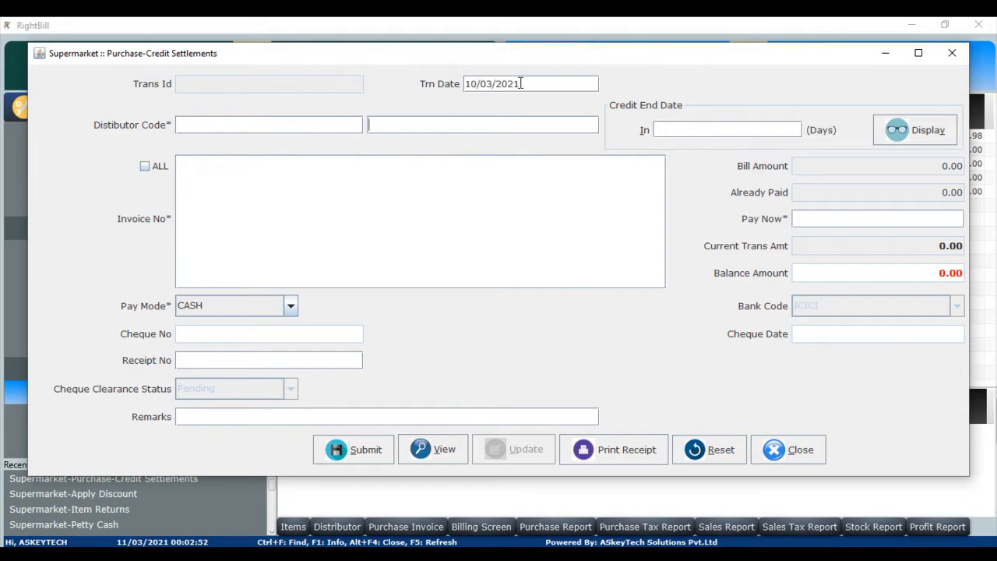
pyautogui.press('F1')
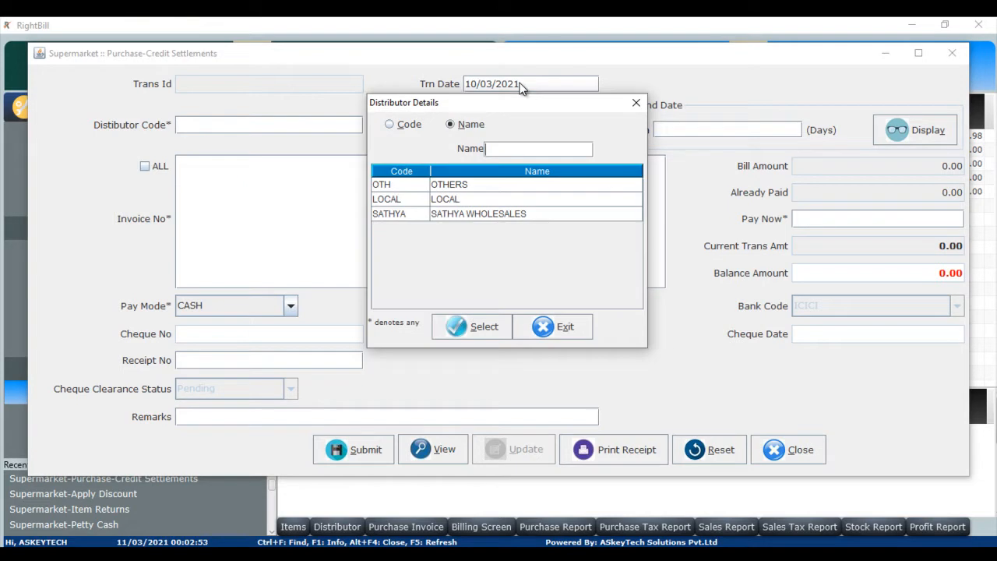
pyautogui.press('Down')
pyautogui.press('Down')
pyautogui.press('Down')
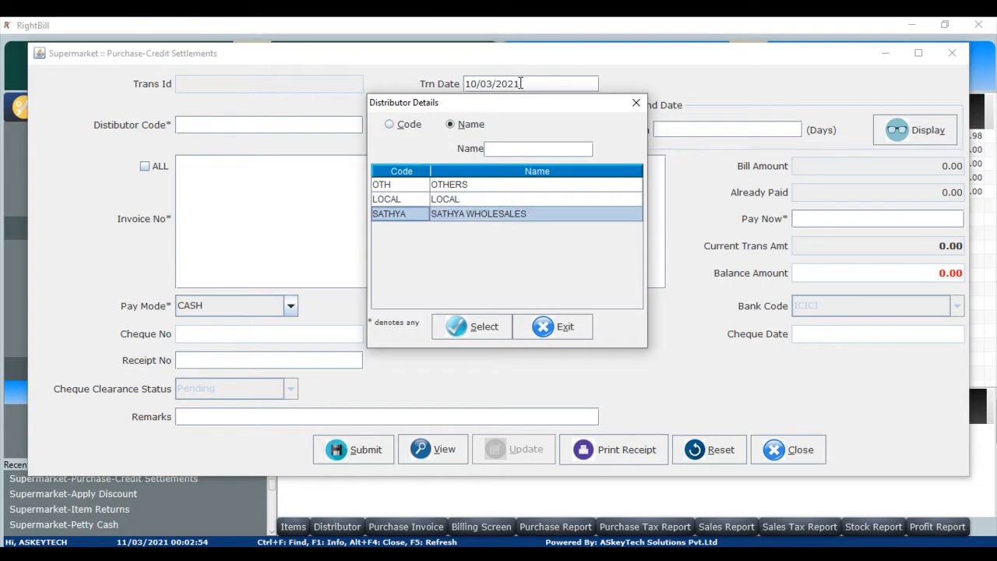
pyautogui.press('Return')
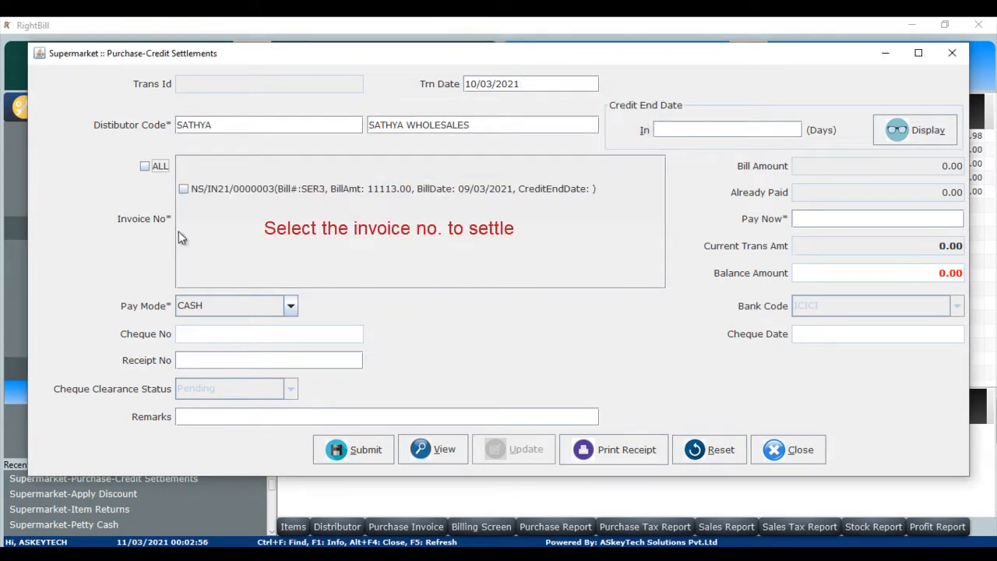
# Select invoice NS/IN21/0000003 and set the amount to pay now to 10000.00.
pyautogui.click(185, 195)
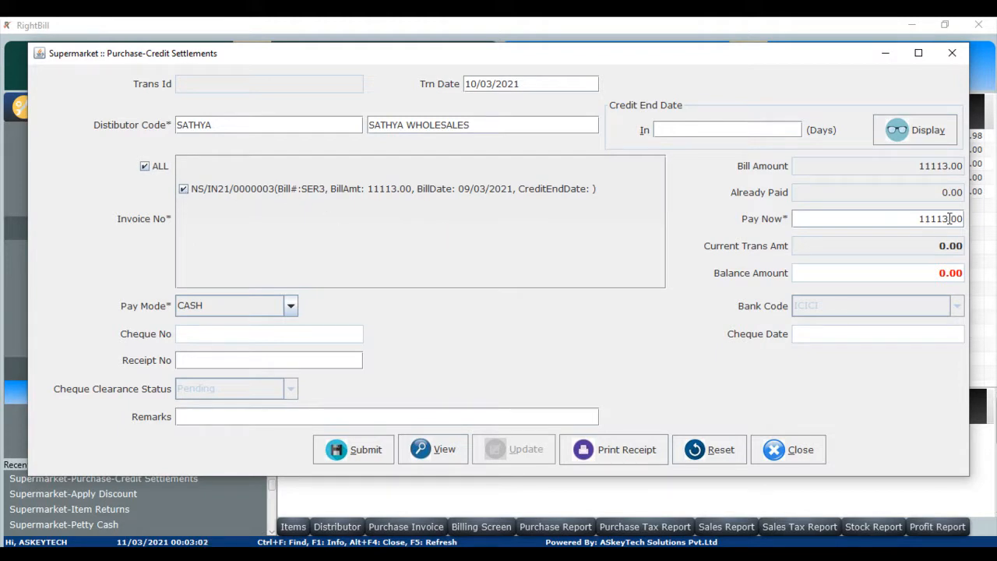
pyautogui.press('BackSpace')
pyautogui.press('BackSpace')
pyautogui.press('BackSpace')
pyautogui.press('BackSpace')
pyautogui.write('0000')
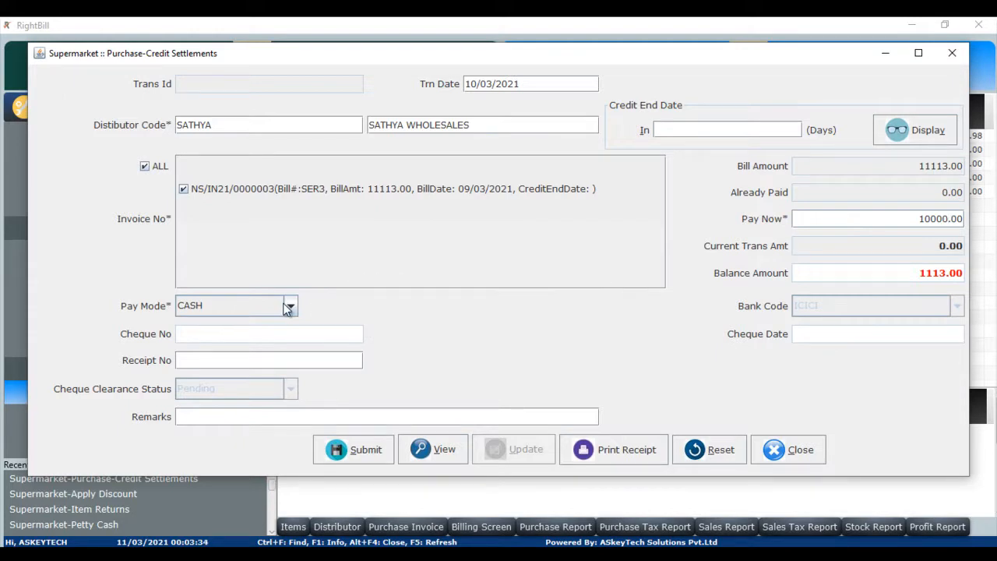
# Submit the purchase-credit settlement payment and acknowledge the confirmation.
pyautogui.click(351, 449)
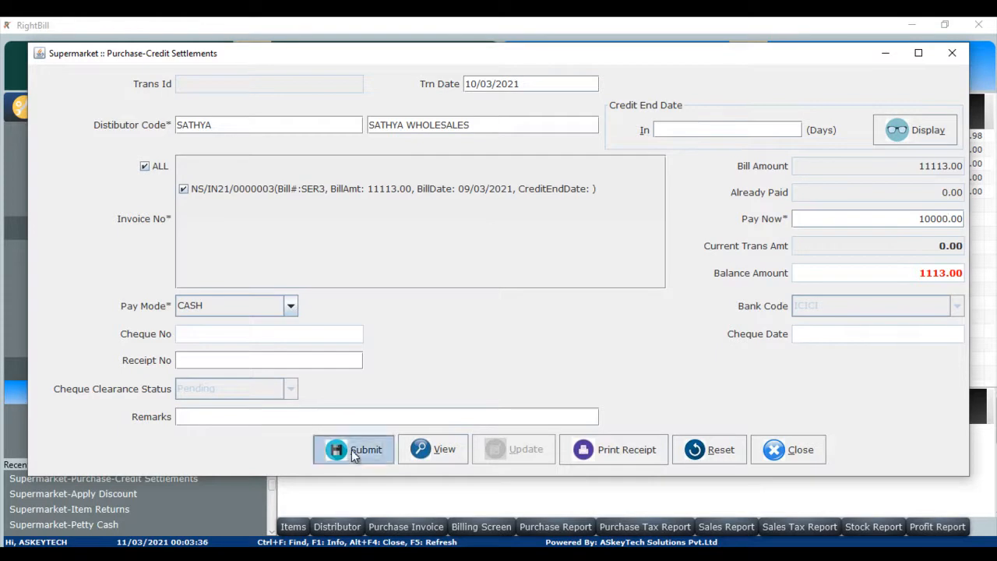
pyautogui.click(477, 285)
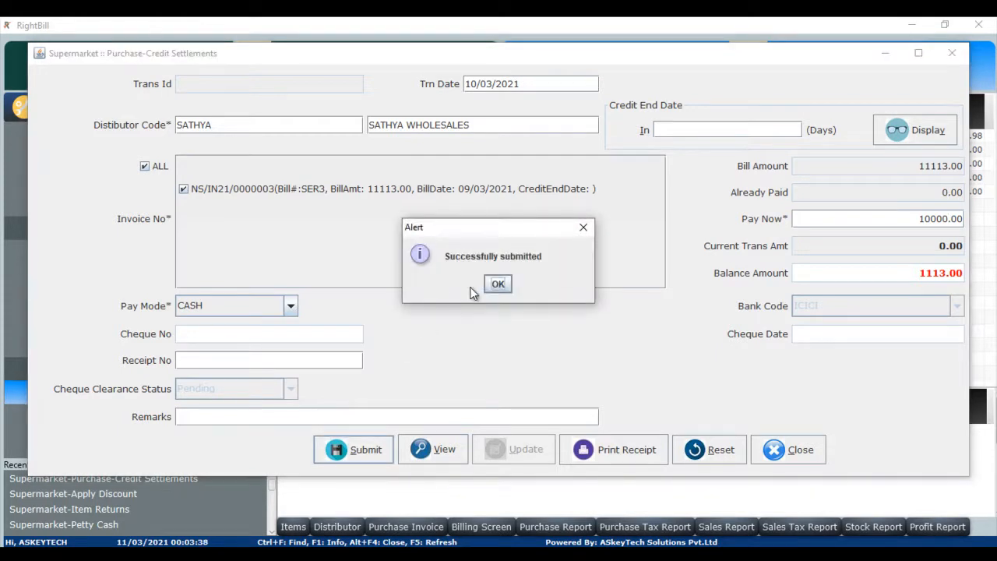
pyautogui.click(491, 290)
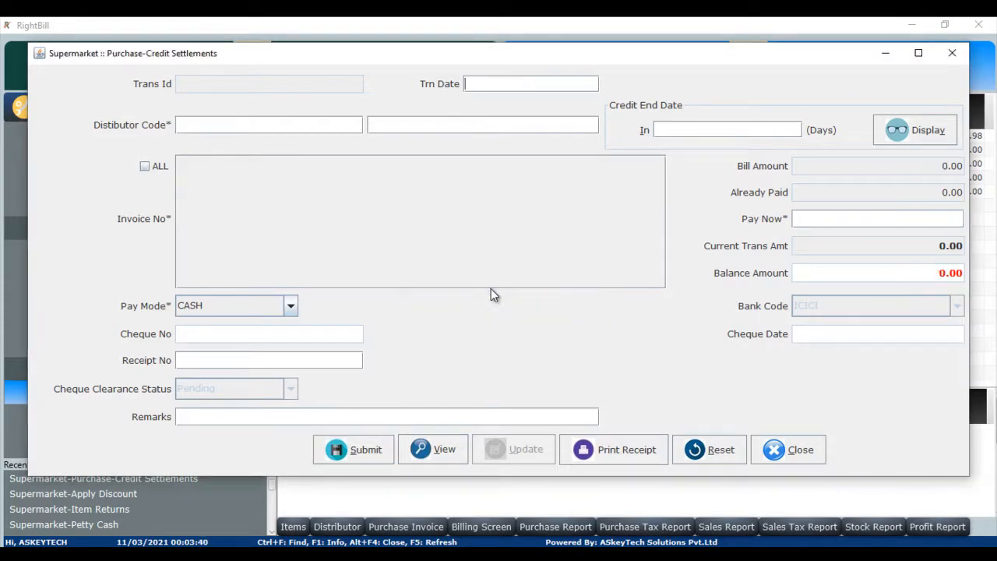
# Print the receipt for settlement transaction 1 and close the print preview.
pyautogui.click(611, 454)
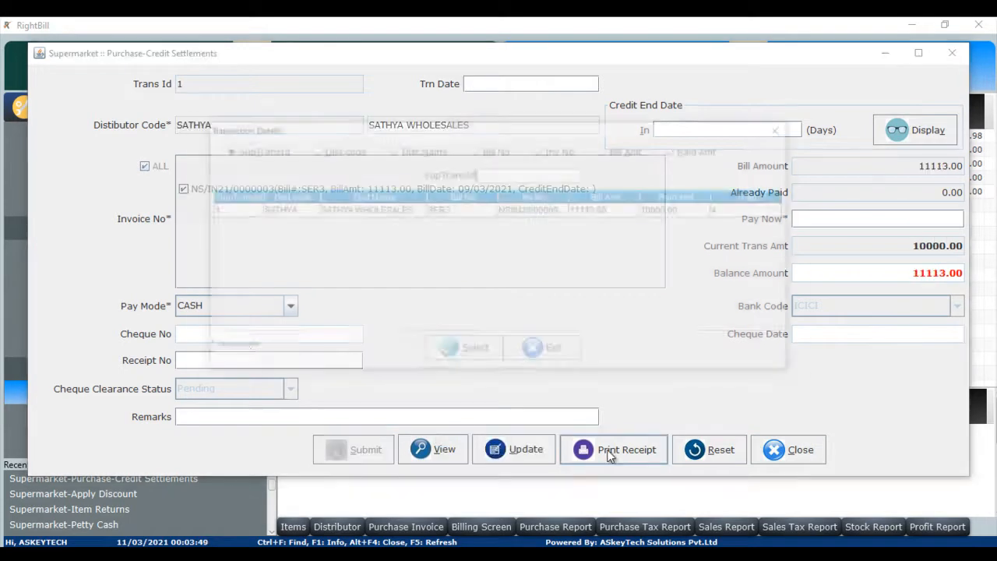
pyautogui.doubleClick(440, 209)
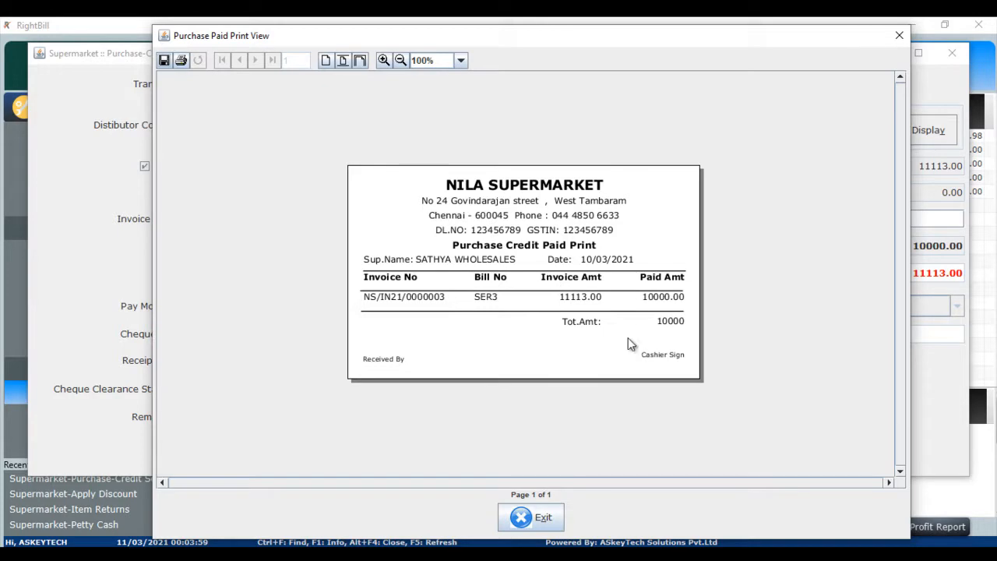
pyautogui.click(544, 518)
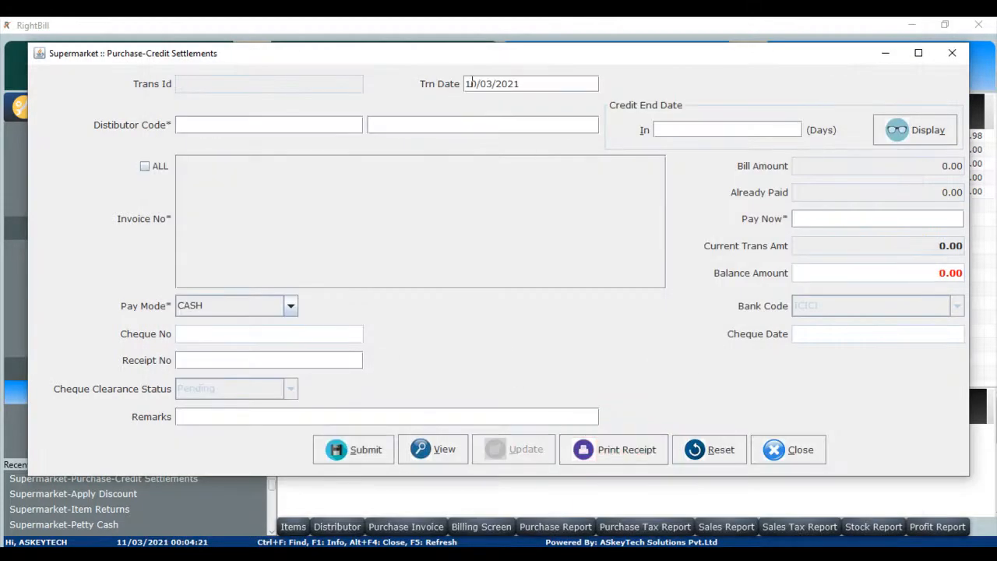
# Reselect SATHYA WHOLESALES and invoice NS/IN21/0000003, then close Purchase-Credit Settlements without submitting.
pyautogui.press('Return')
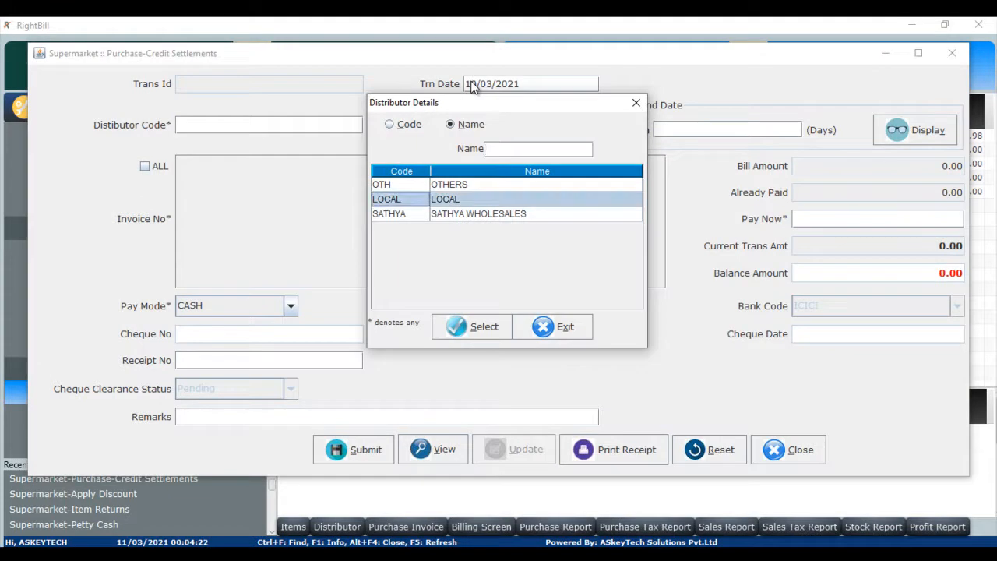
pyautogui.press('Down')
pyautogui.press('Return')
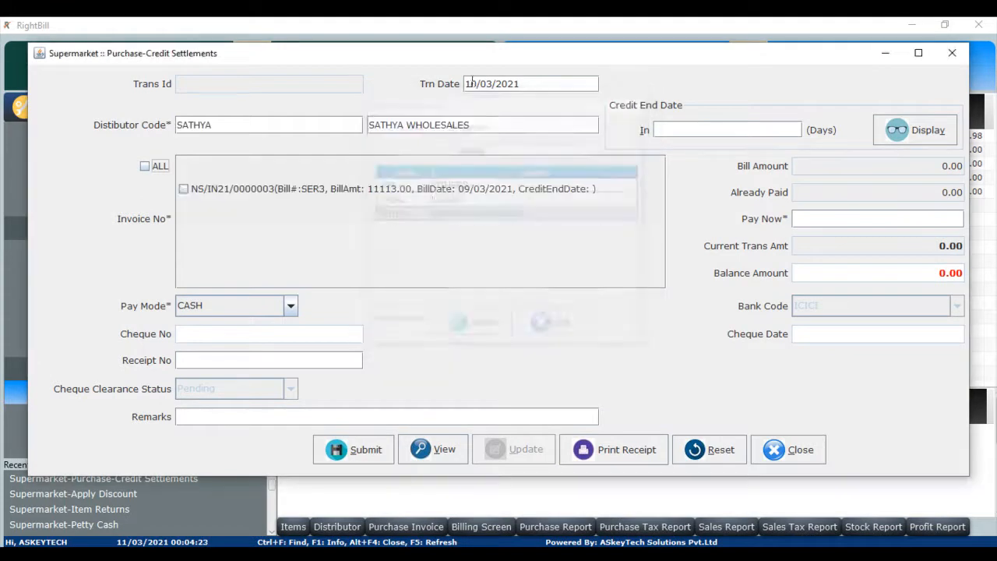
pyautogui.click(183, 190)
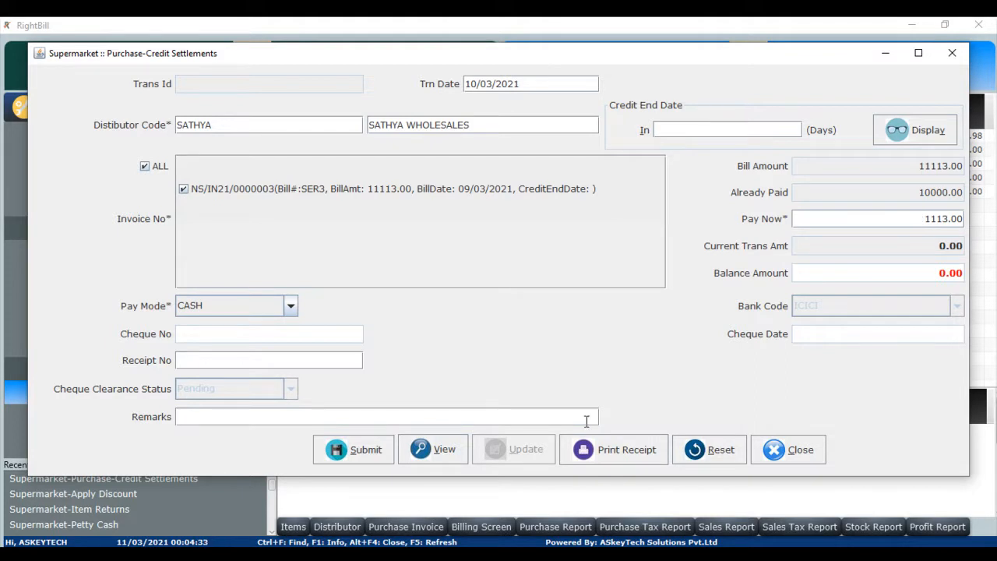
pyautogui.click(794, 459)
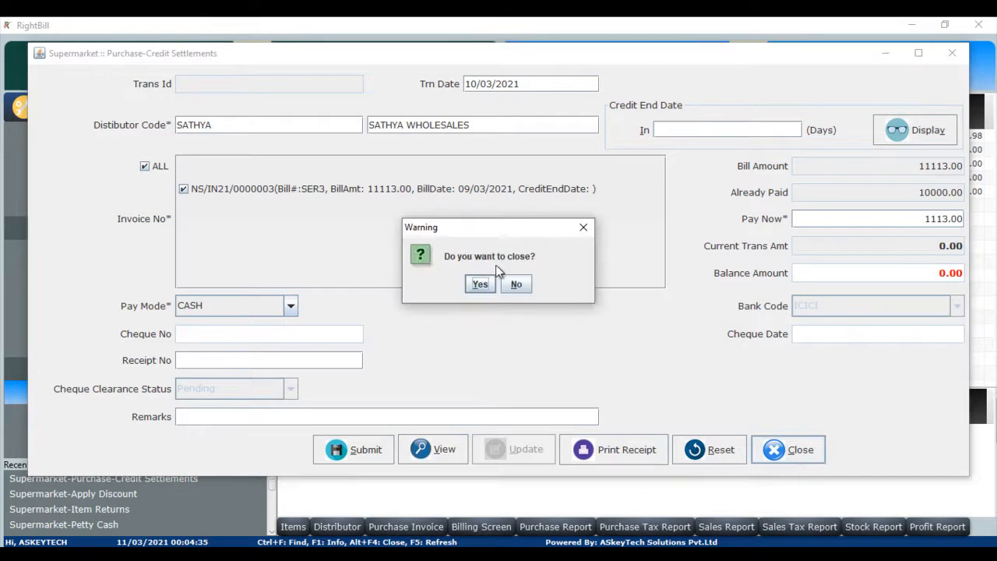
pyautogui.click(480, 283)
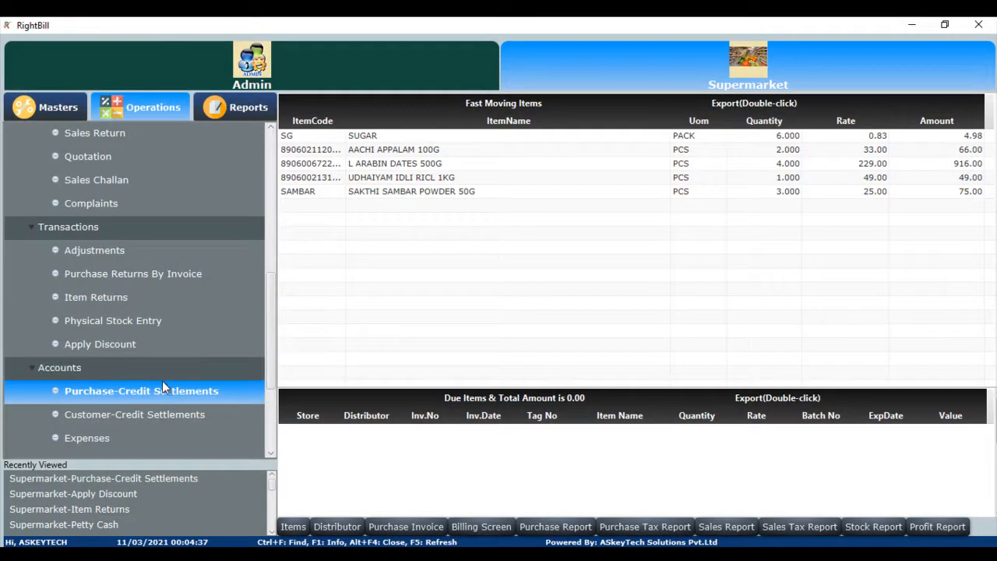
# Open Customer-Credit Settlements and close it again.
pyautogui.click(151, 414)
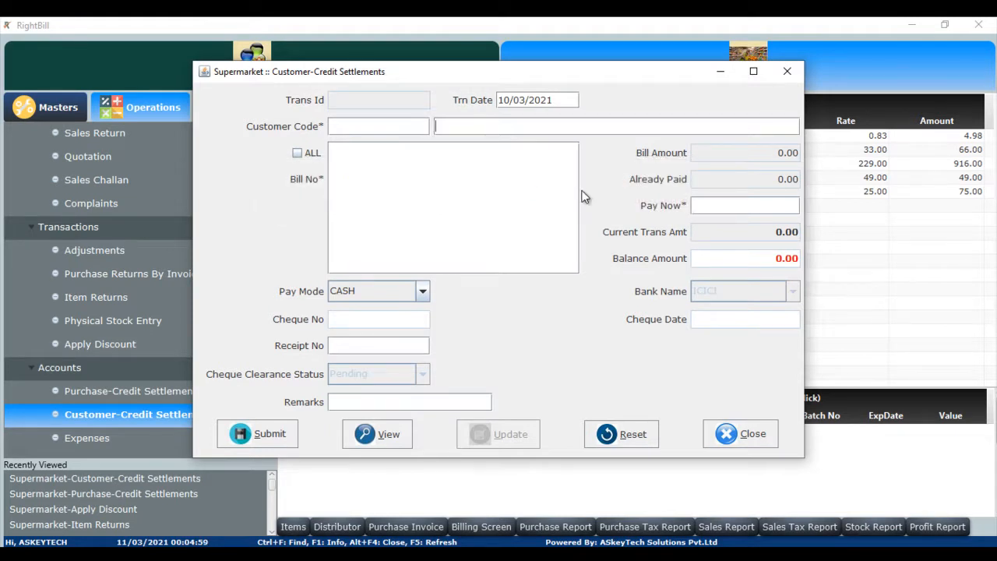
pyautogui.click(740, 433)
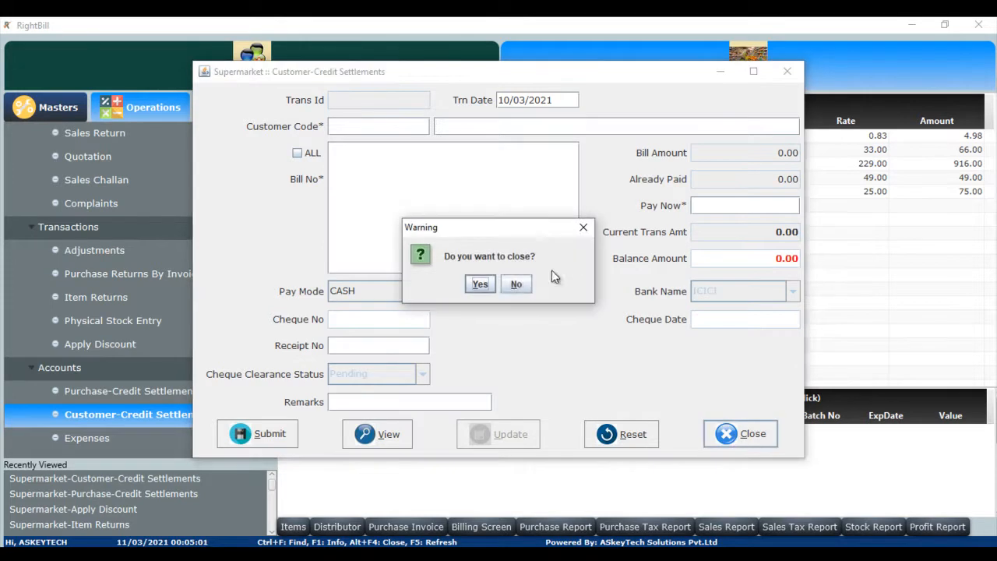
pyautogui.click(480, 283)
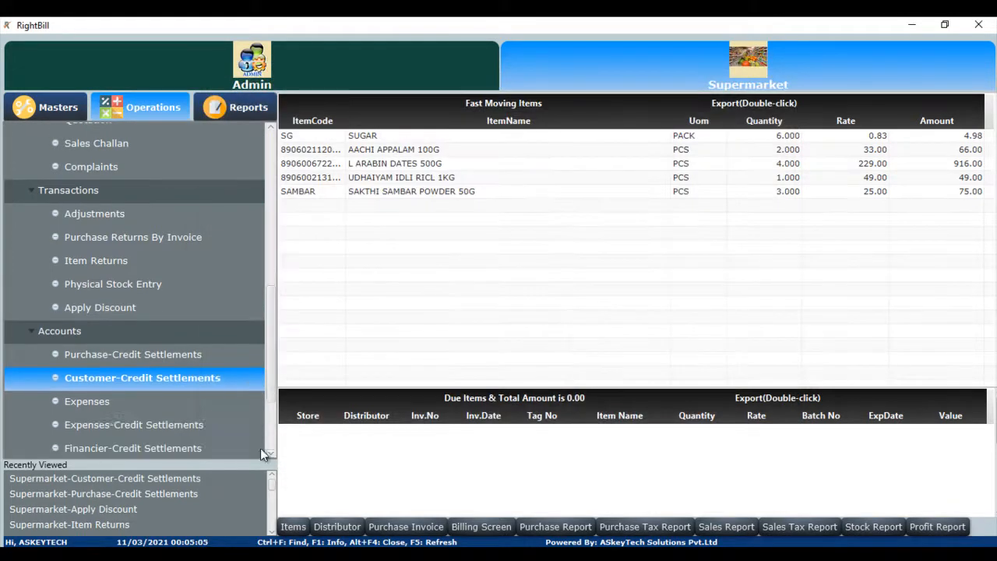
# Open Expenses, browse the ledger type list, and close the Expenses window.
pyautogui.click(118, 400)
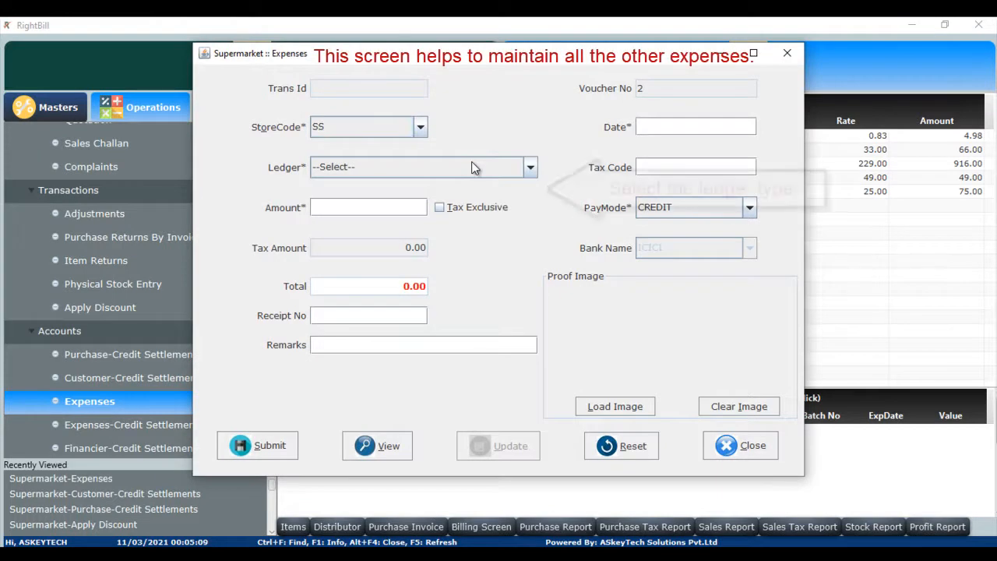
pyautogui.click(528, 168)
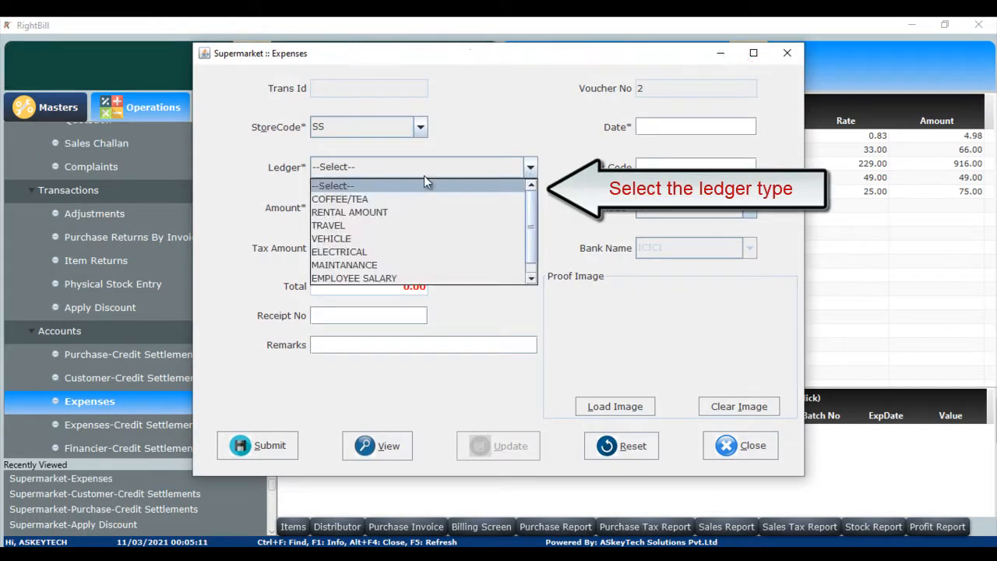
pyautogui.click(513, 328)
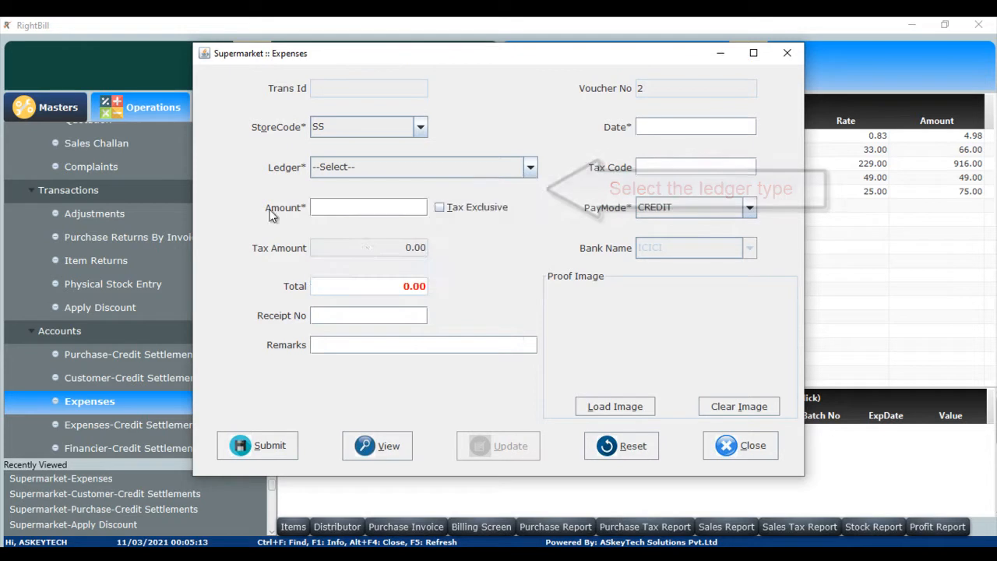
pyautogui.click(738, 444)
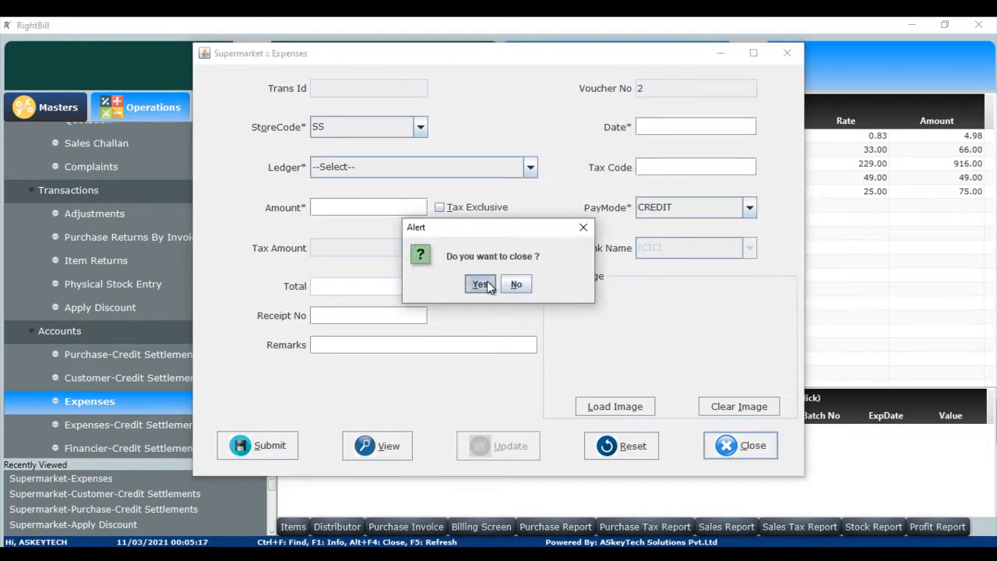
pyautogui.click(487, 284)
# Open the FSN Analysis Report from the general reports.
pyautogui.click(101, 425)
pyautogui.scroll(-3, 124, 405)
pyautogui.click(133, 375)
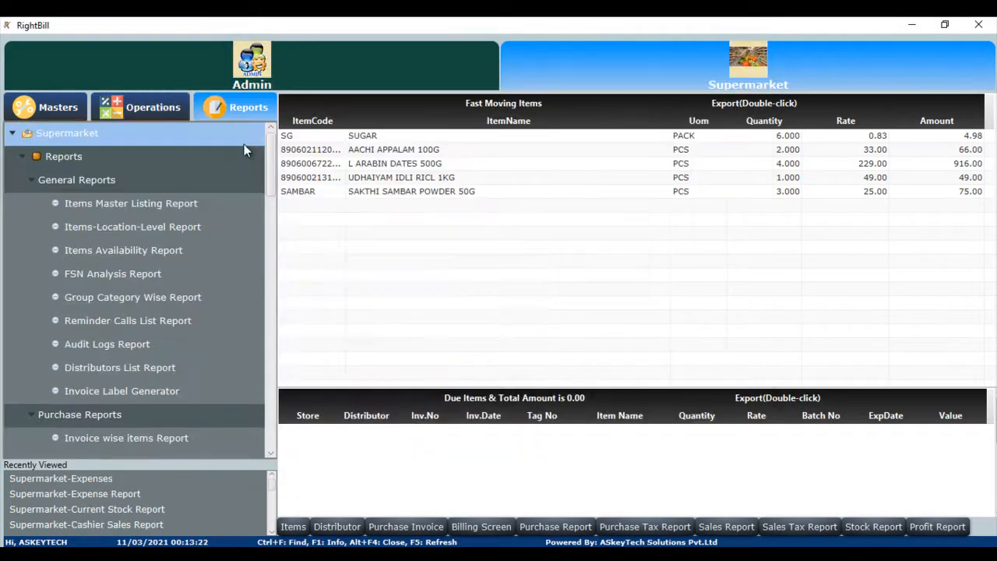
pyautogui.click(131, 274)
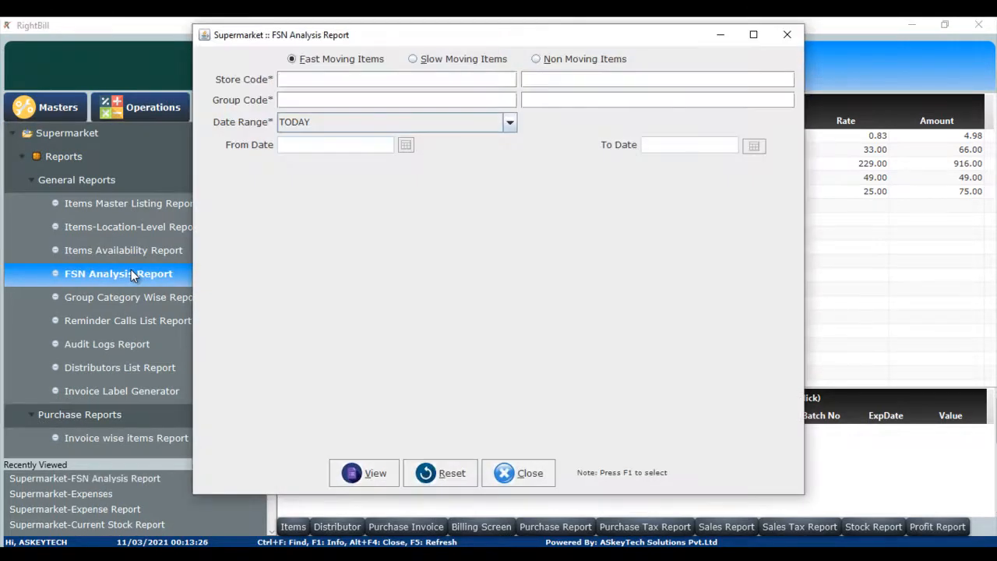
# Set store and group codes to ALL and choose THIS MONTH TO DATE as the date range.
pyautogui.click(355, 103)
pyautogui.press('Tab')
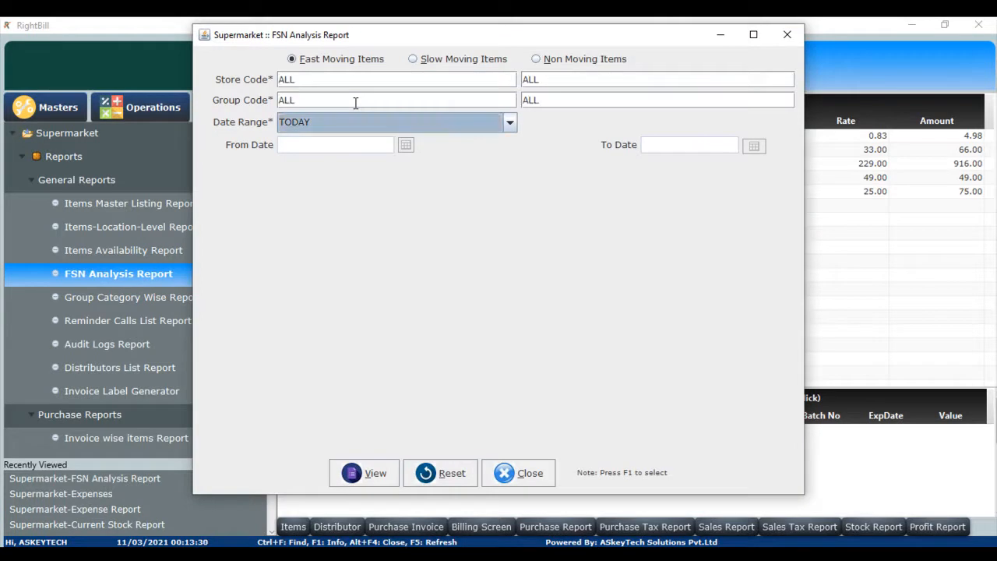
pyautogui.click(508, 123)
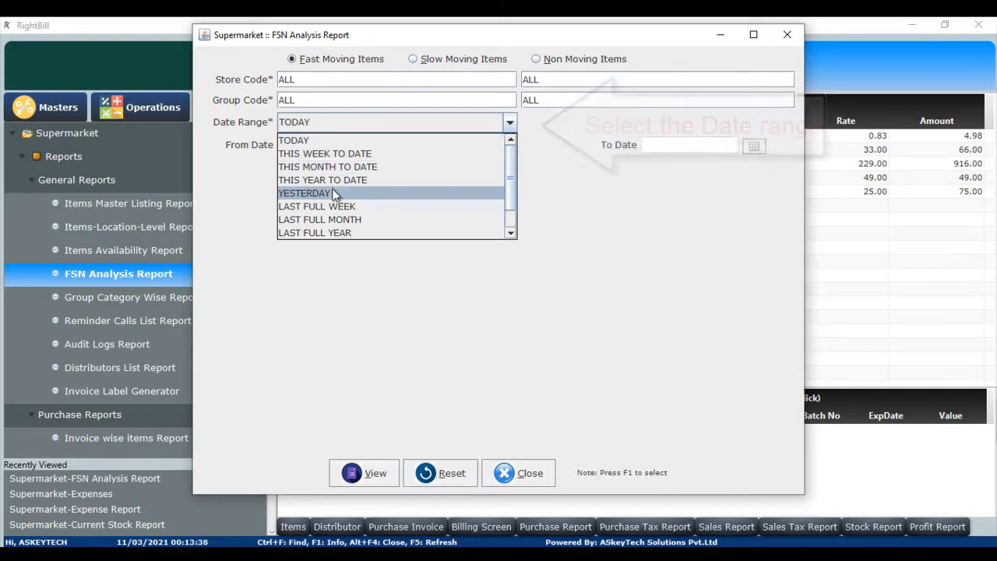
pyautogui.click(360, 156)
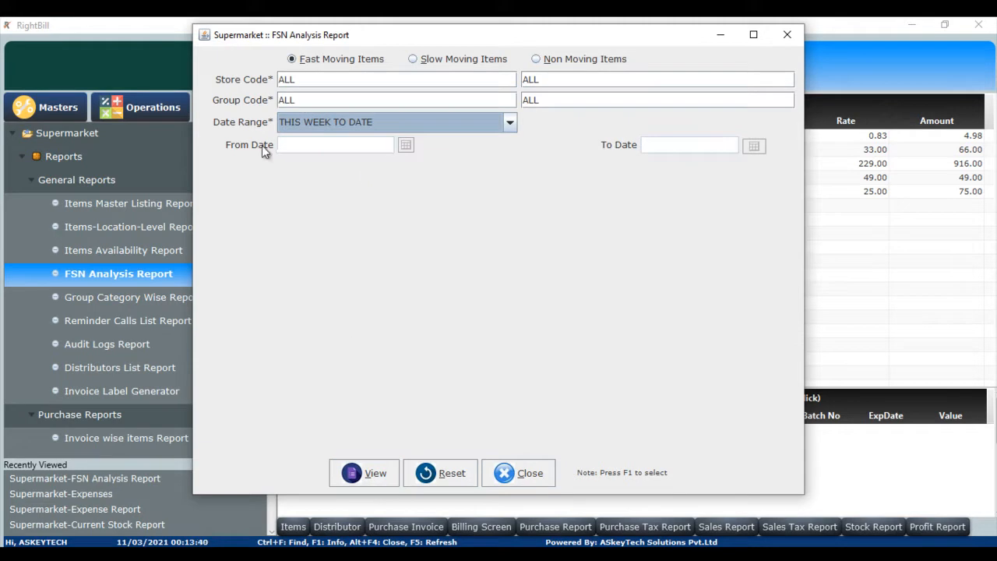
pyautogui.click(511, 125)
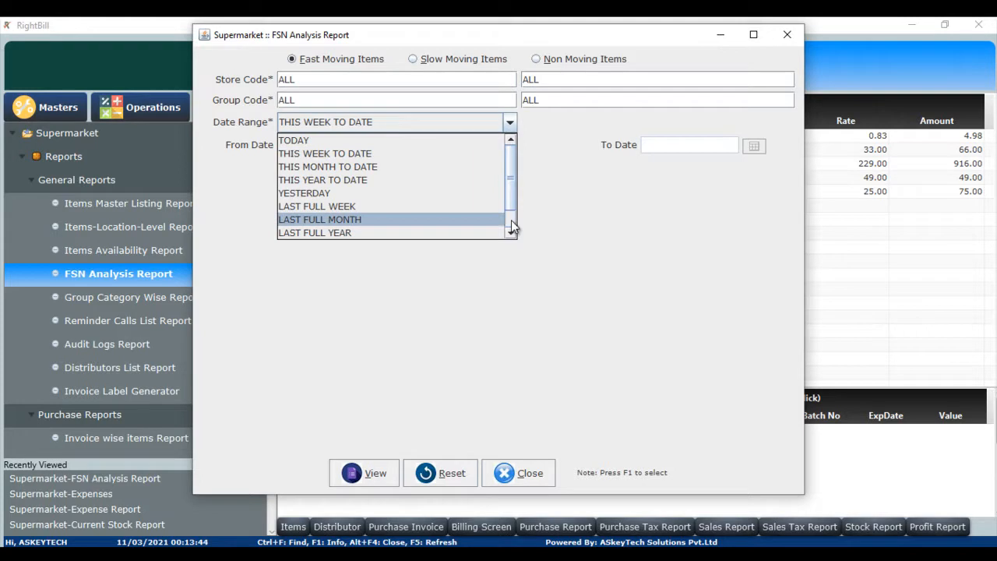
pyautogui.click(511, 220)
pyautogui.click(370, 235)
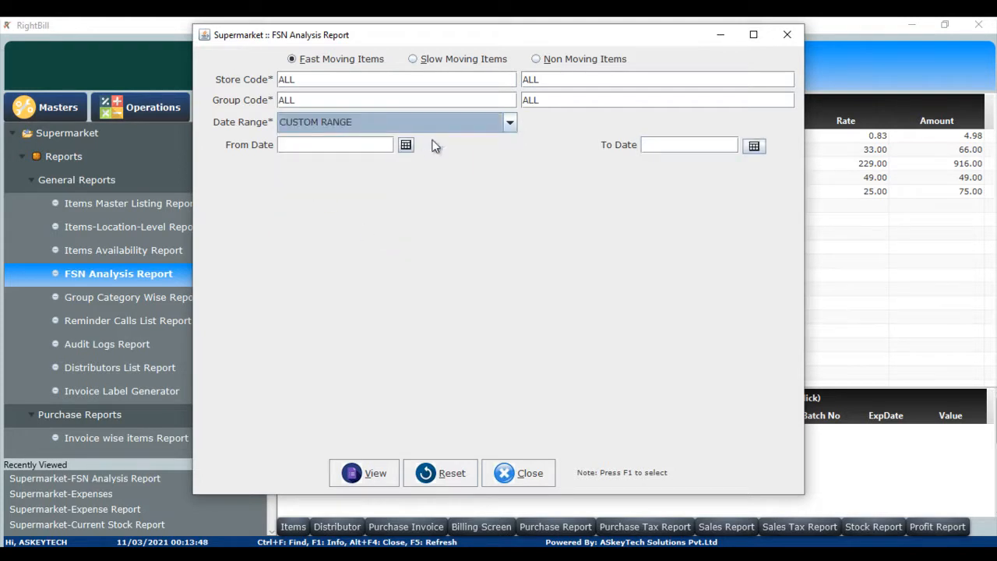
pyautogui.click(509, 124)
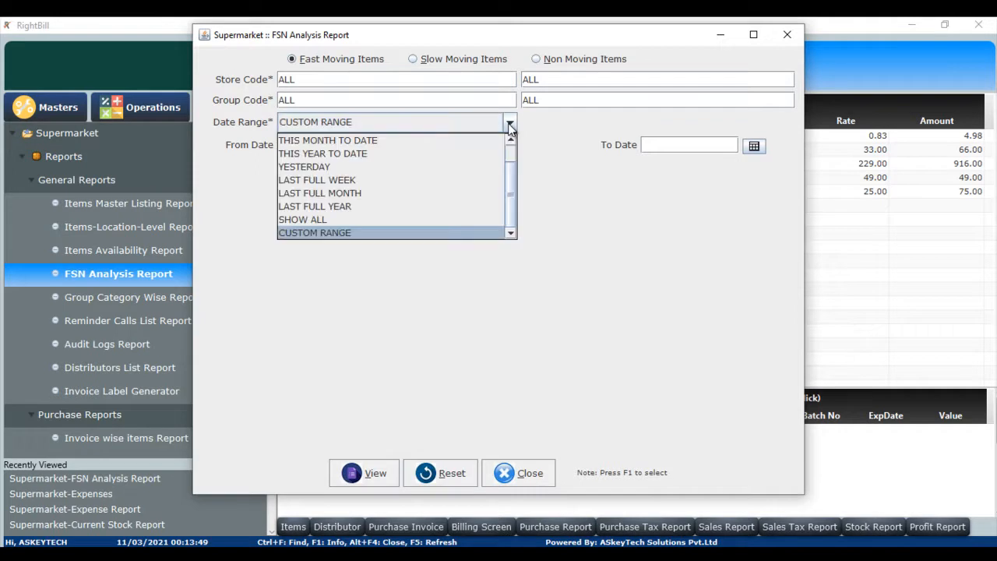
pyautogui.click(412, 140)
# View the fast-moving items FSN report, scroll through it, and close the report window.
pyautogui.click(358, 475)
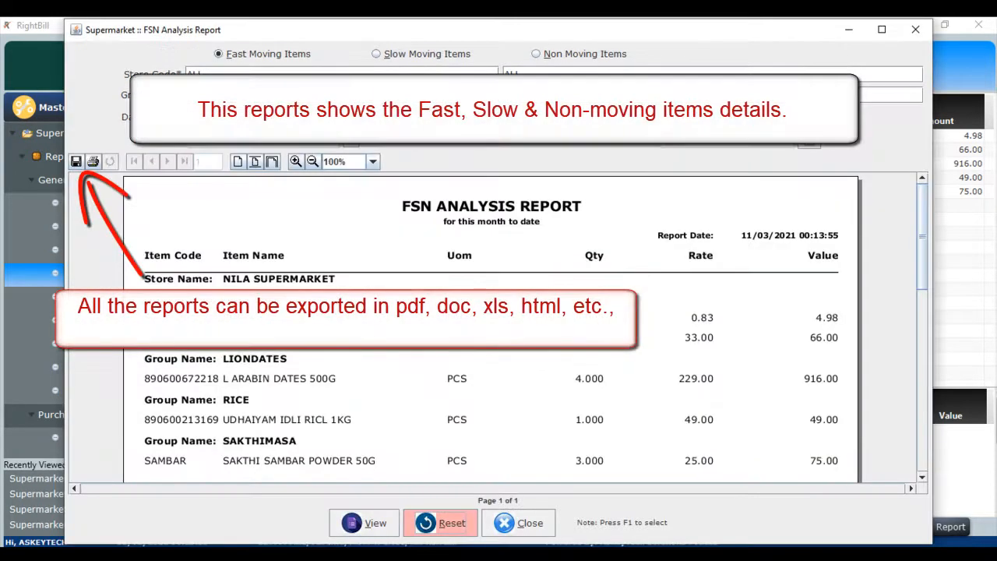
pyautogui.click(923, 439)
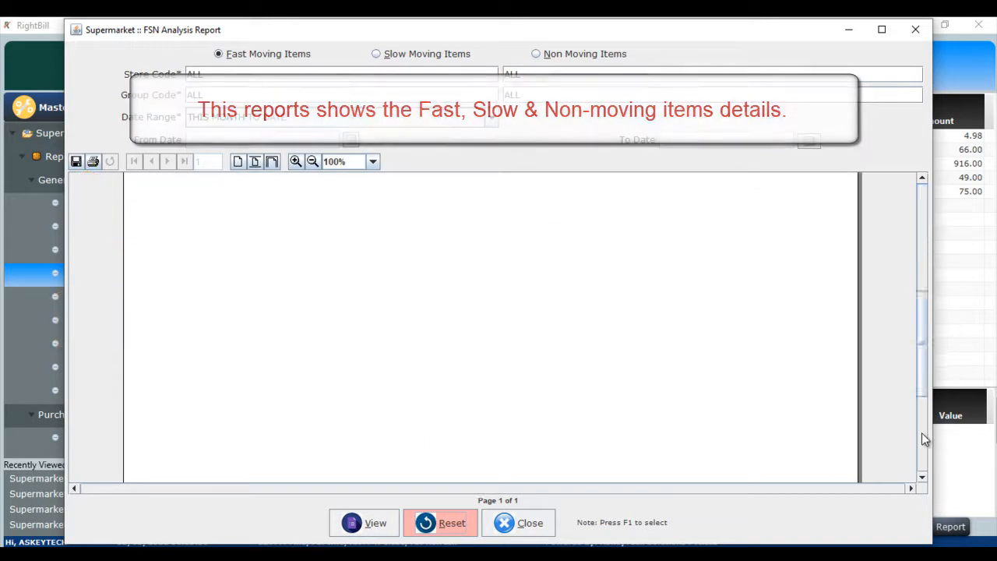
pyautogui.click(921, 200)
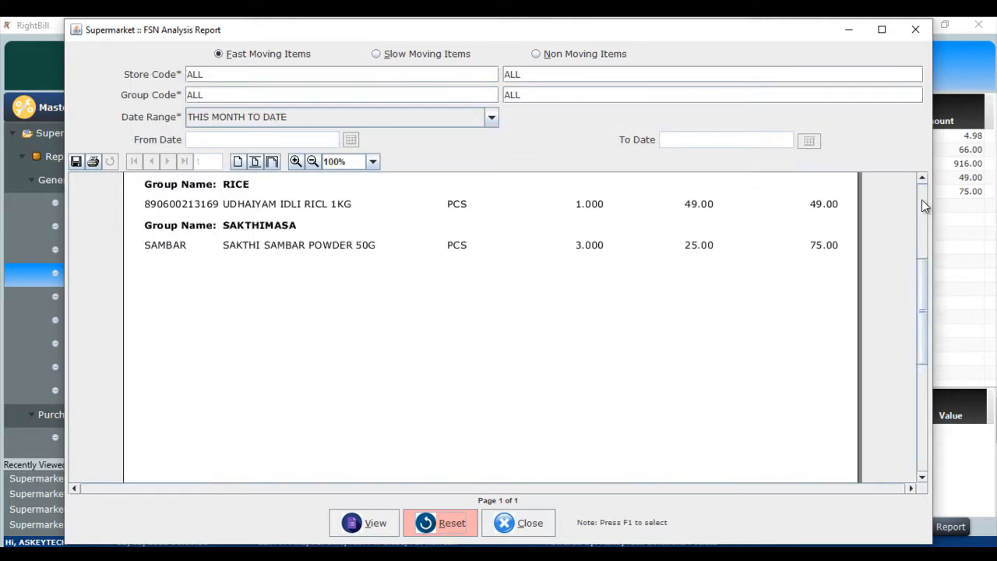
pyautogui.click(922, 199)
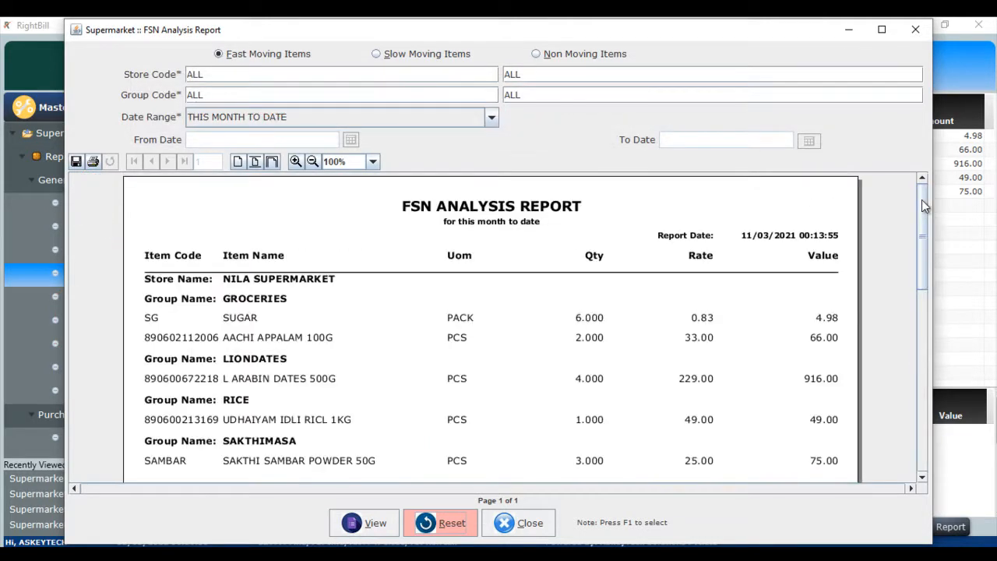
pyautogui.click(508, 522)
pyautogui.click(479, 307)
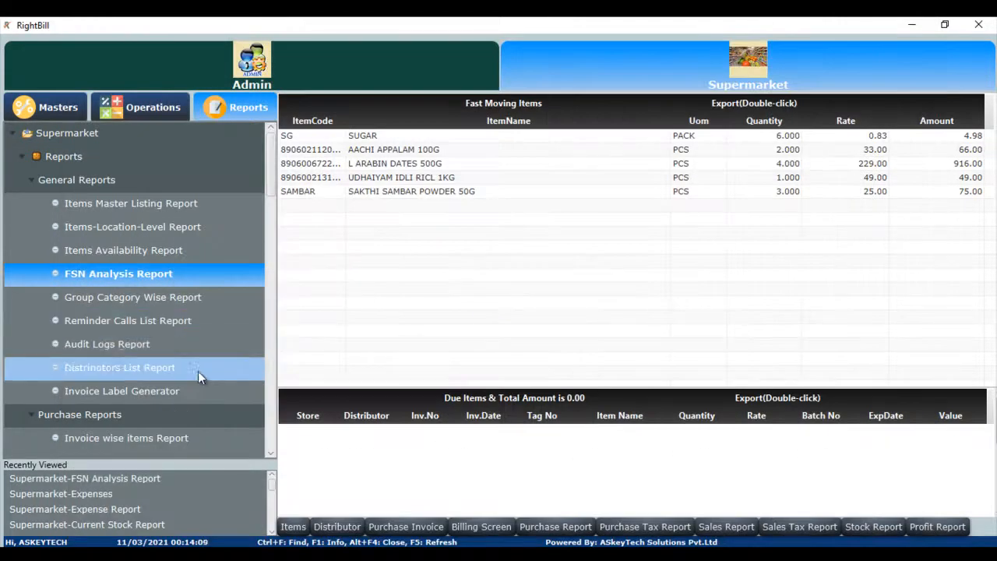
# Open the Invoice Label Generator, pick invoice NS/IN21/0000003, and view its barcode labels.
pyautogui.click(181, 394)
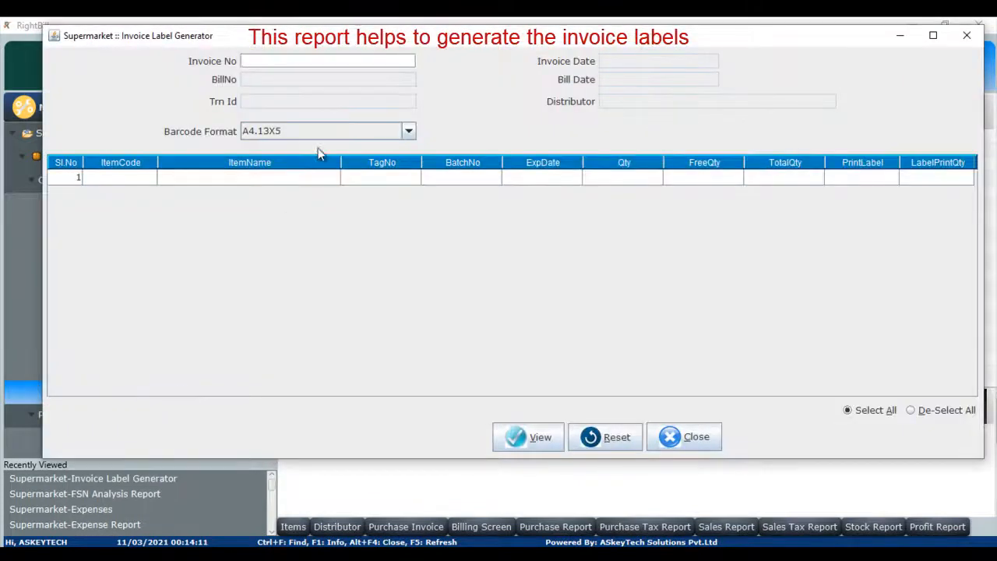
pyautogui.click(291, 60)
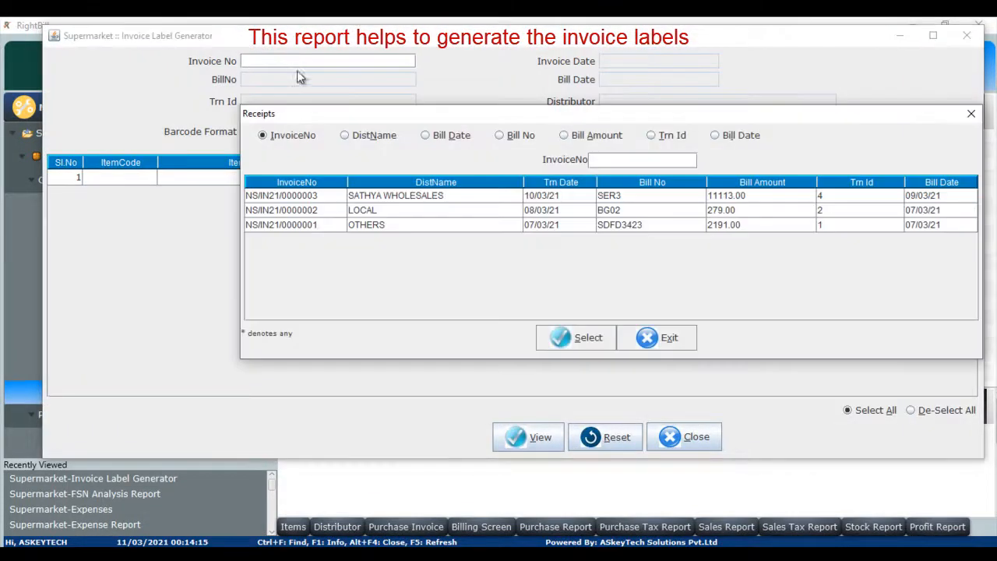
pyautogui.doubleClick(389, 196)
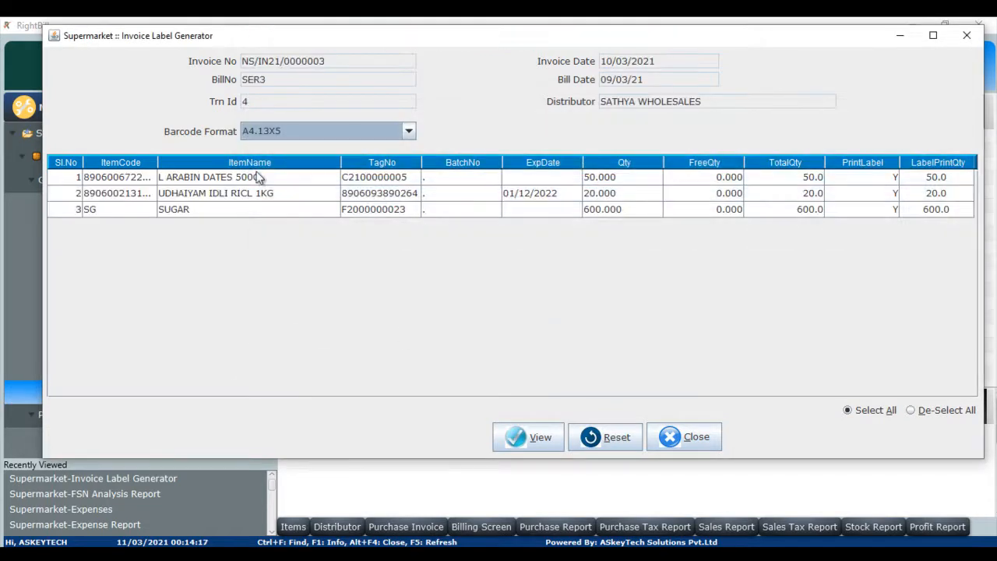
pyautogui.click(551, 433)
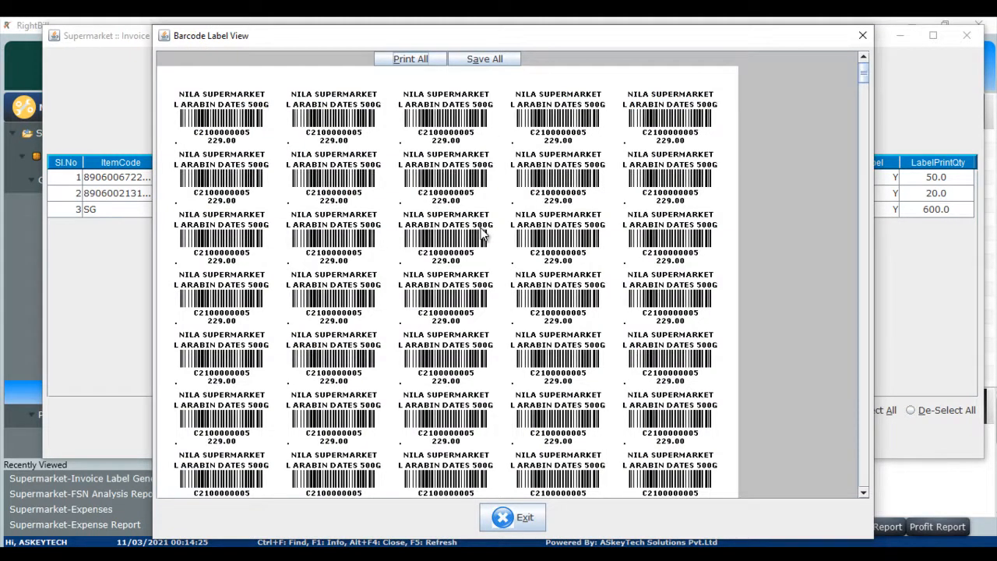
# Close the barcode label windows and open the Purchase Tax Report from the purchase reports.
pyautogui.click(512, 517)
pyautogui.click(684, 438)
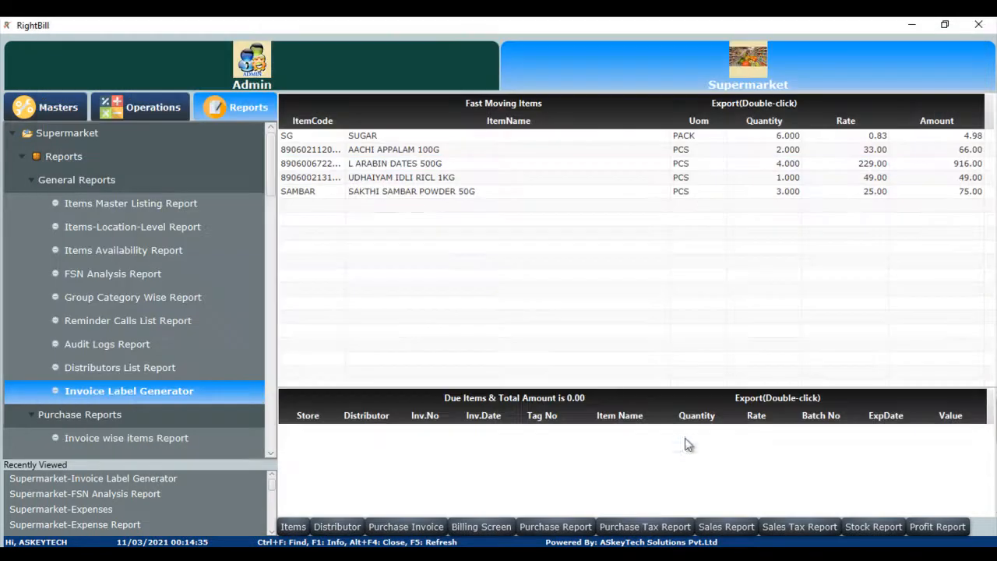
pyautogui.scroll(-5, 266, 220)
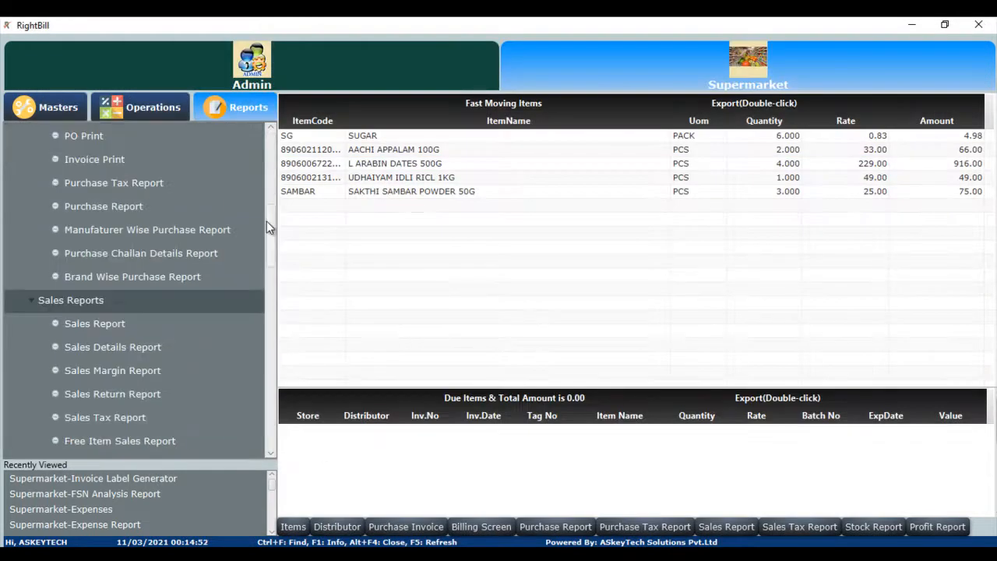
pyautogui.click(121, 179)
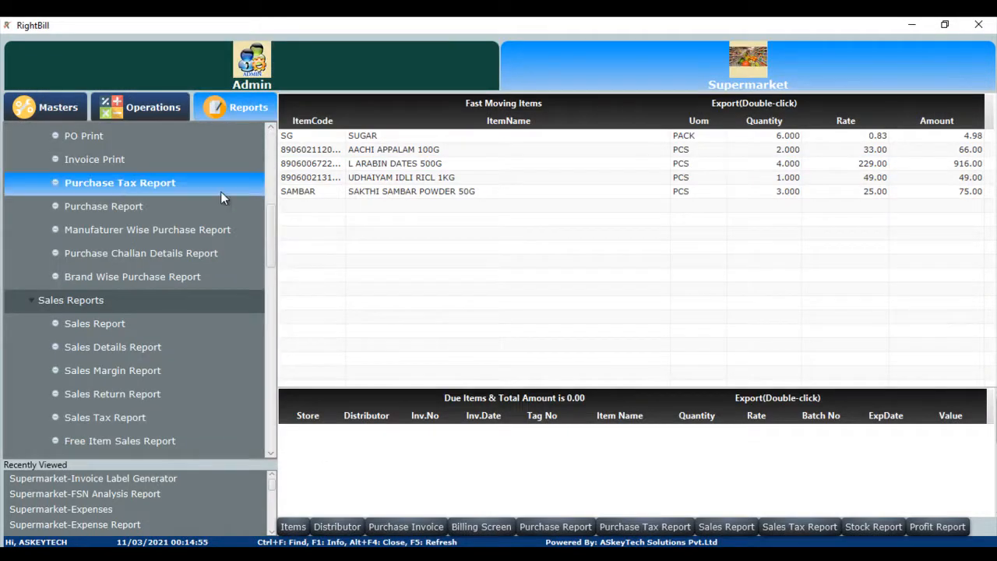
pyautogui.doubleClick(130, 186)
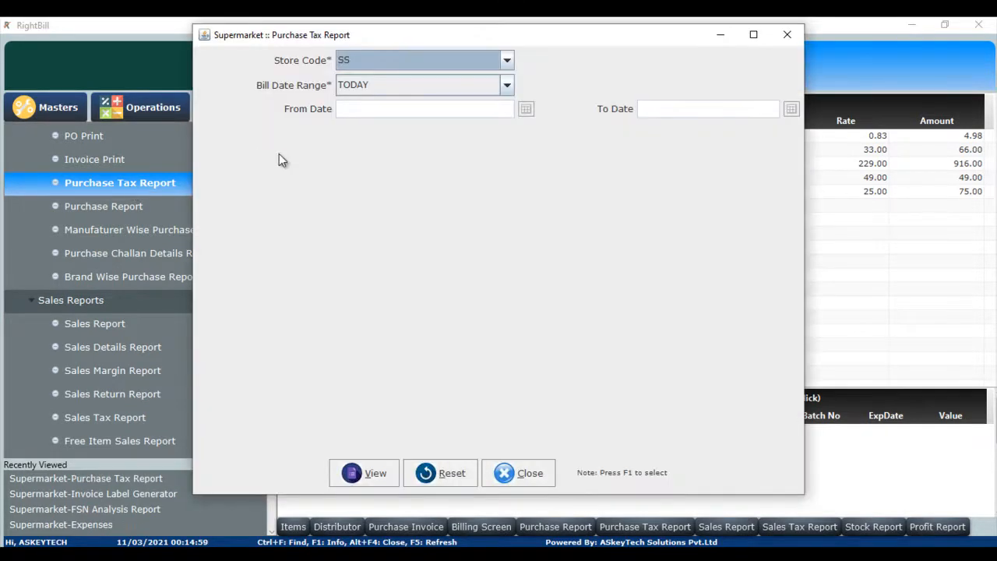
# View the purchase tax report for THIS WEEK TO DATE and close its window.
pyautogui.click(507, 86)
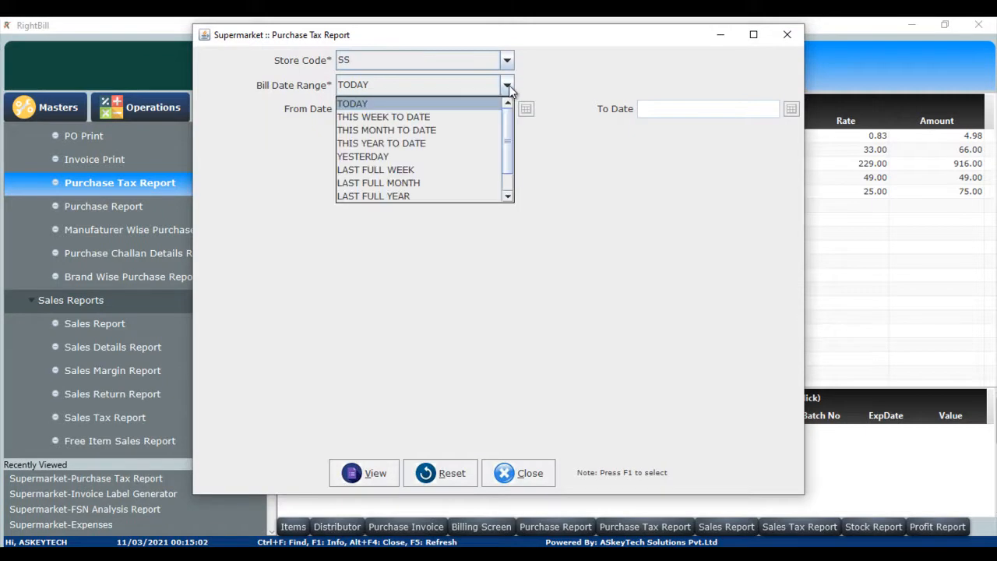
pyautogui.click(440, 121)
pyautogui.press('Return')
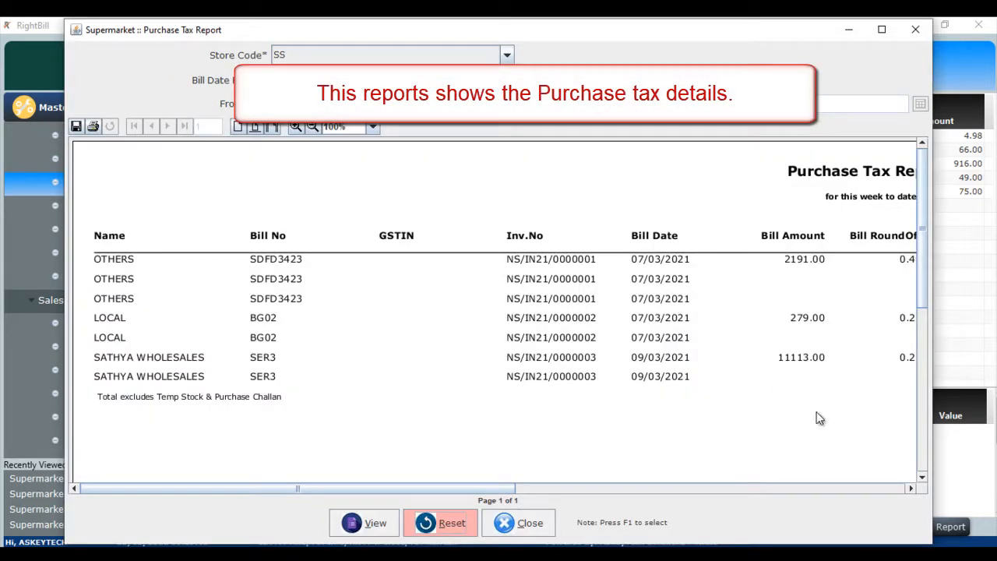
pyautogui.click(522, 527)
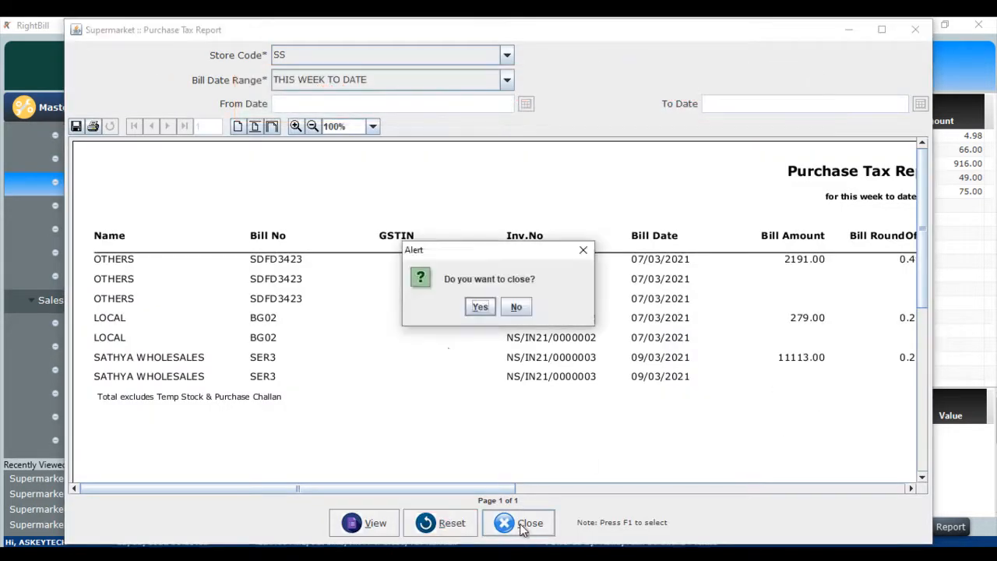
pyautogui.click(479, 308)
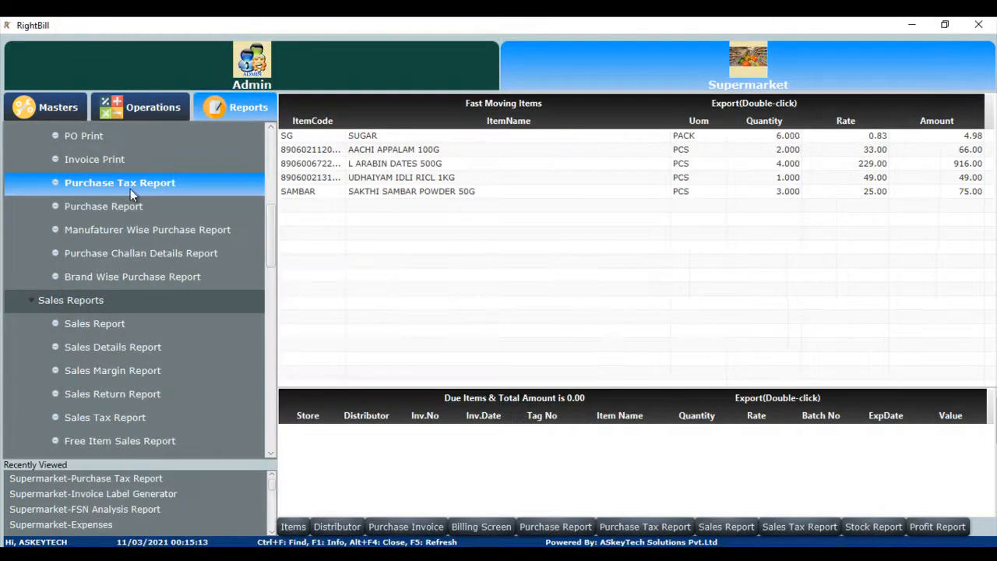
# Open the Purchase Report with distributor ALL and bill date range THIS WEEK TO DATE.
pyautogui.click(119, 205)
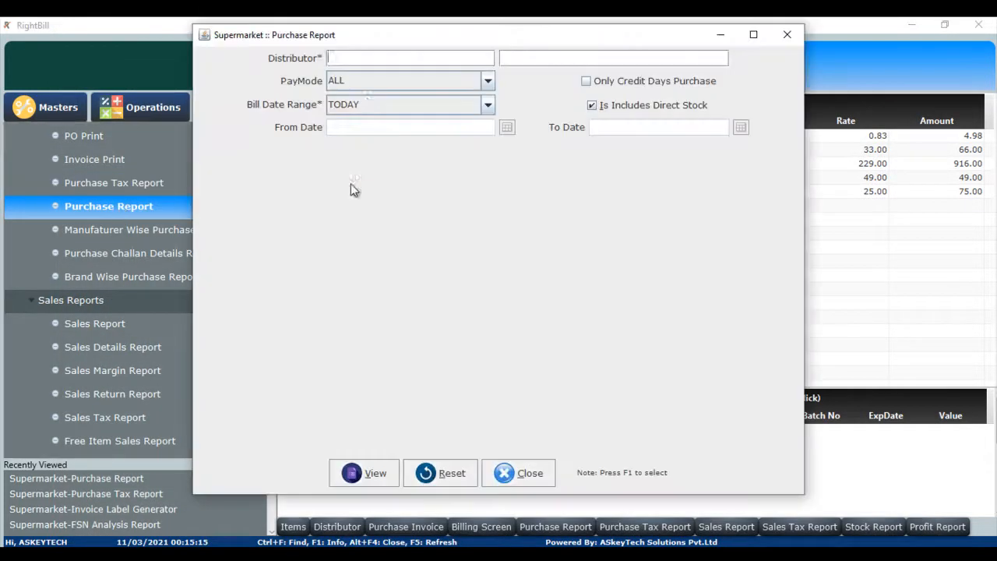
pyautogui.press('Return')
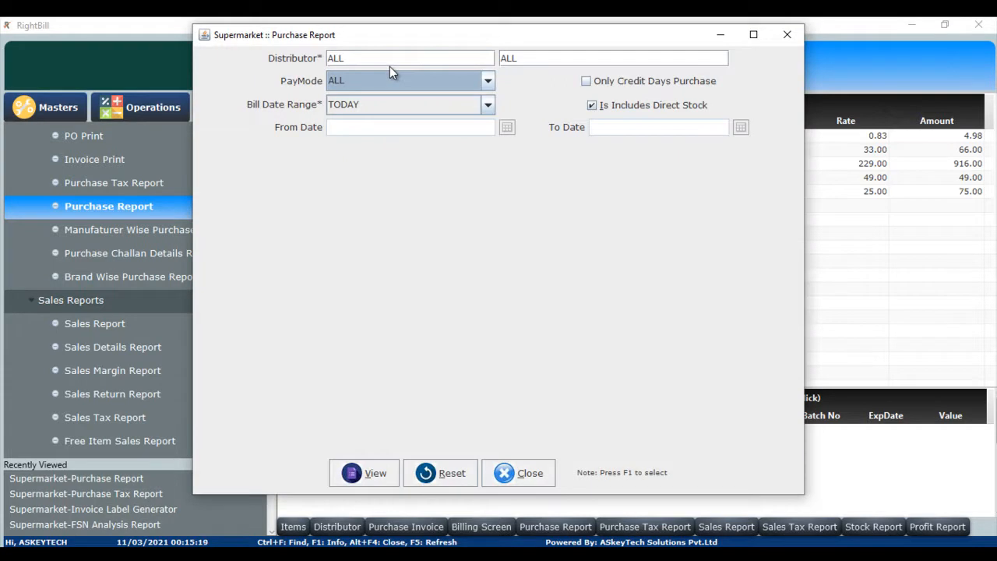
pyautogui.press('Return')
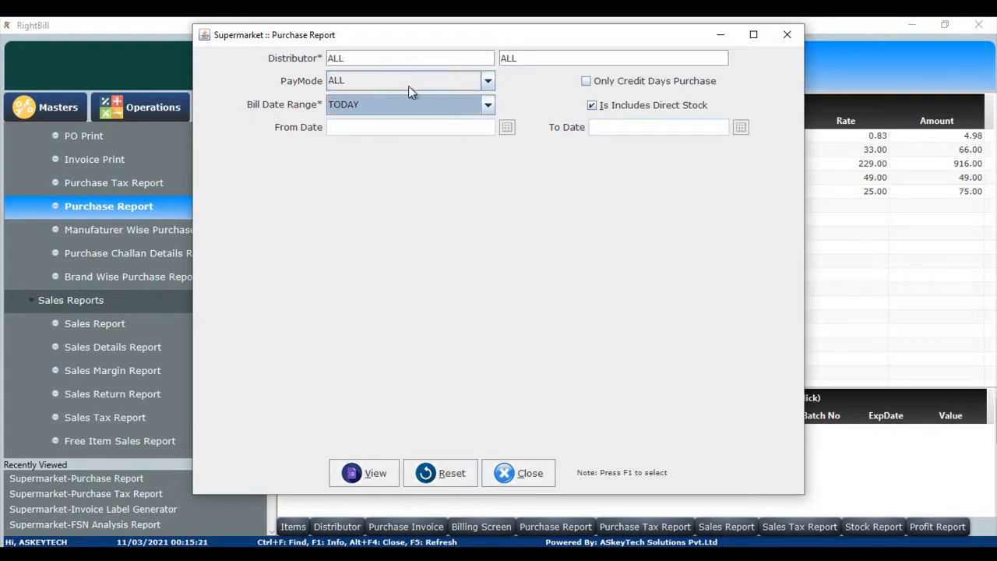
pyautogui.click(489, 107)
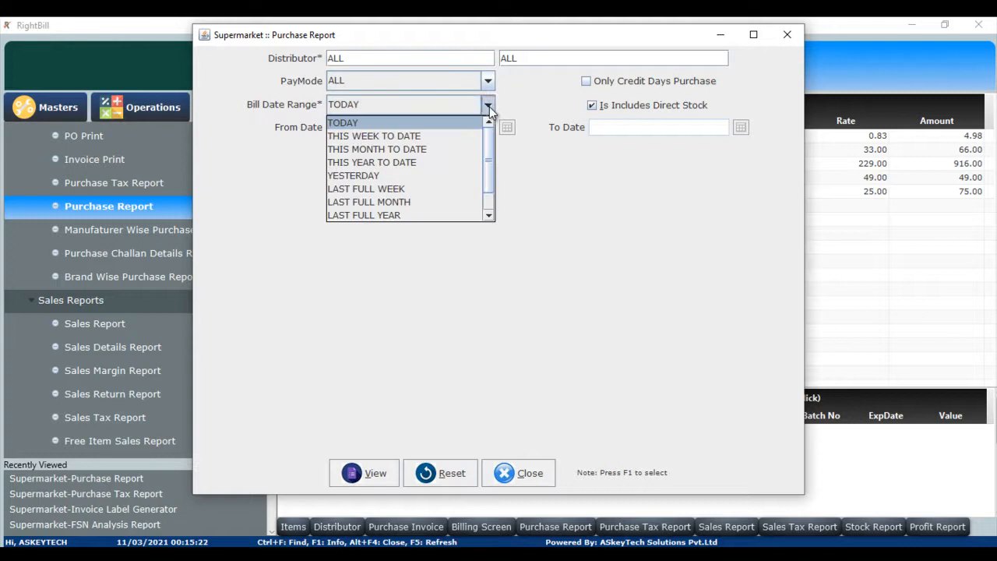
pyautogui.click(460, 134)
# View the purchase details report and close its window.
pyautogui.press('Return')
pyautogui.press('Return')
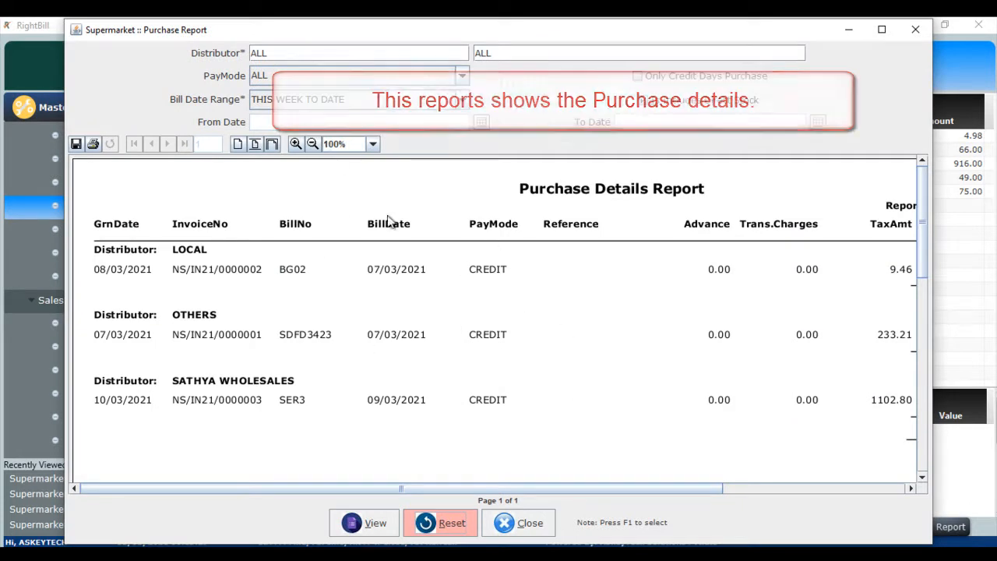
pyautogui.click(532, 525)
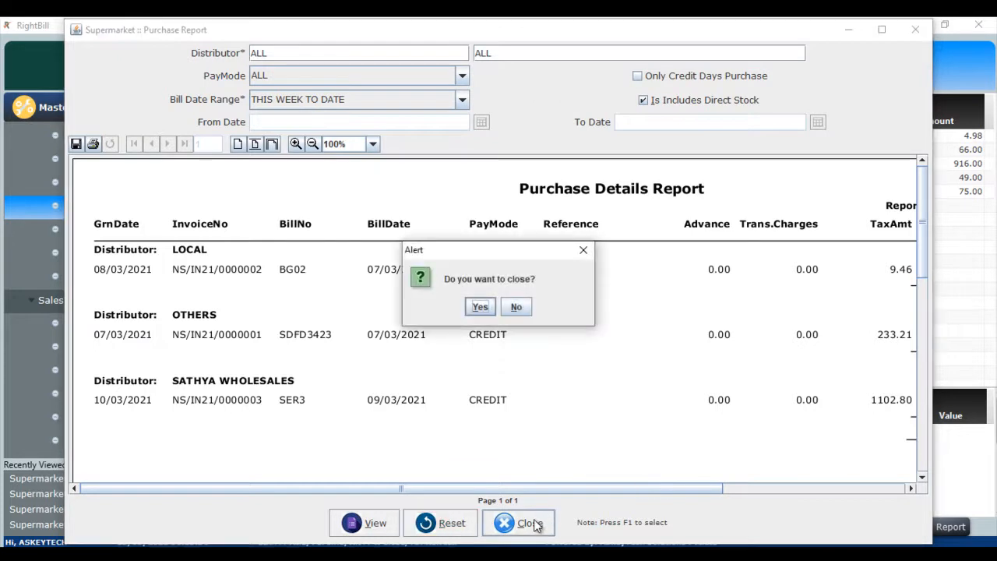
pyautogui.click(480, 308)
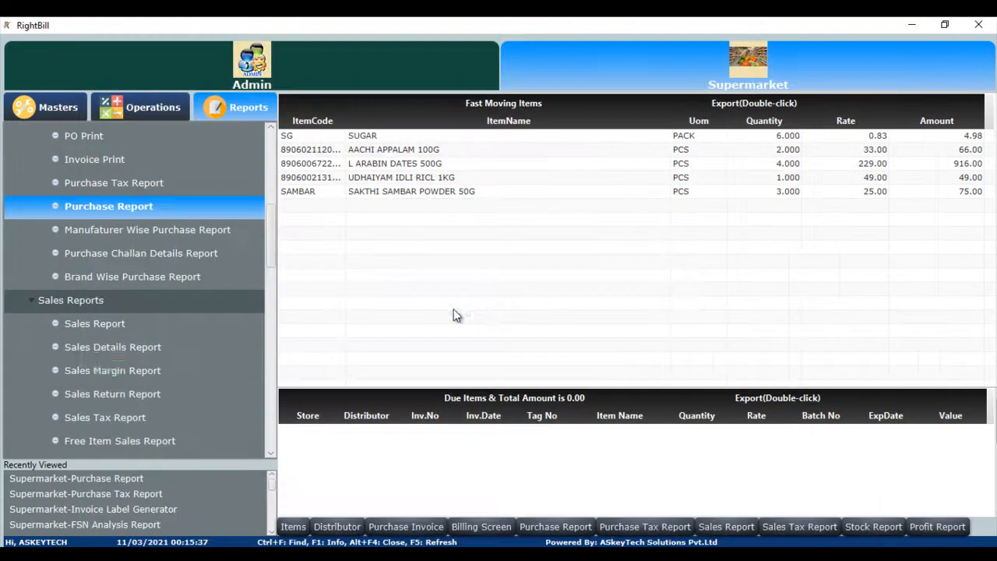
# Open the Sales Report with user ID ALL and date range THIS WEEK TO DATE.
pyautogui.click(127, 327)
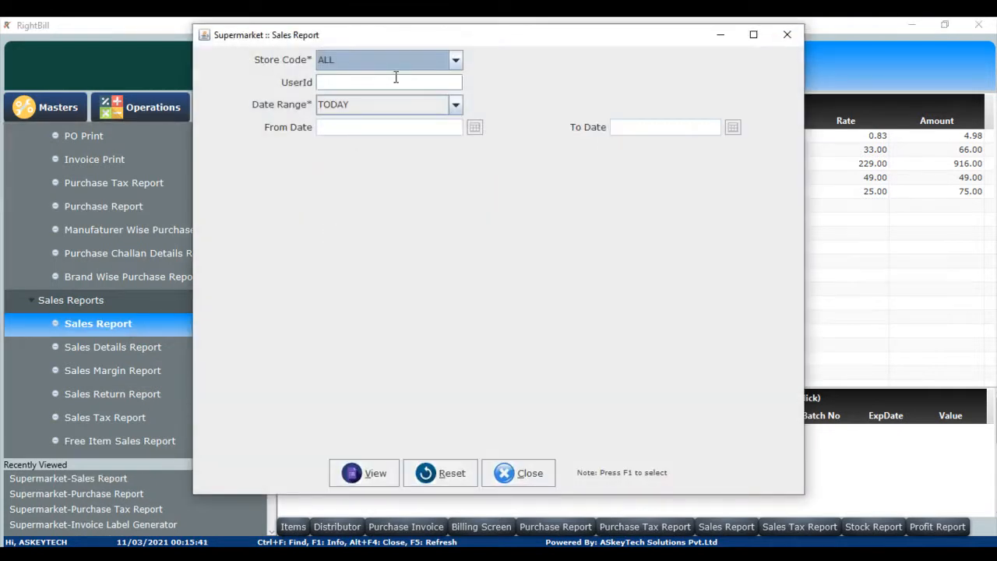
pyautogui.click(396, 77)
pyautogui.press('Return')
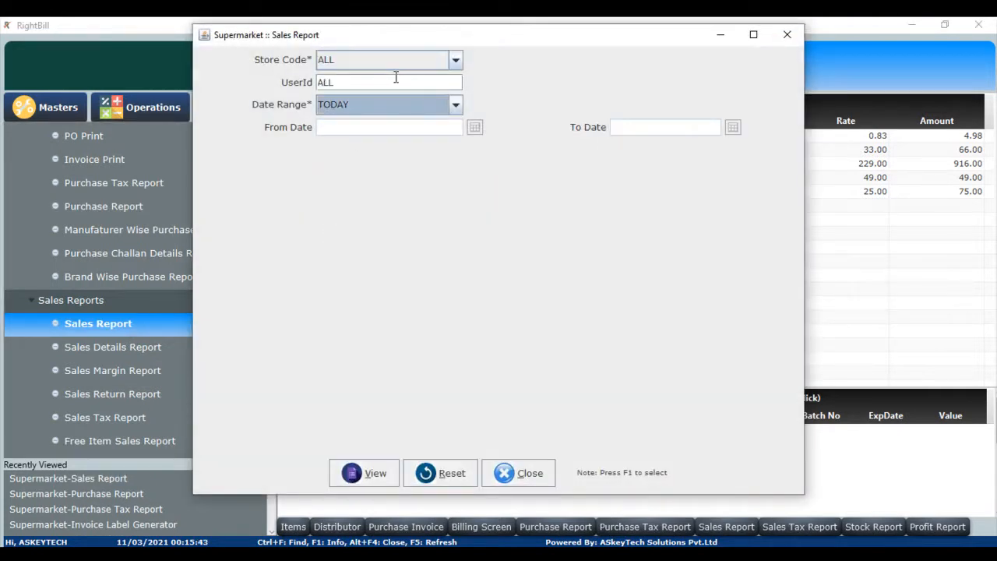
pyautogui.click(458, 106)
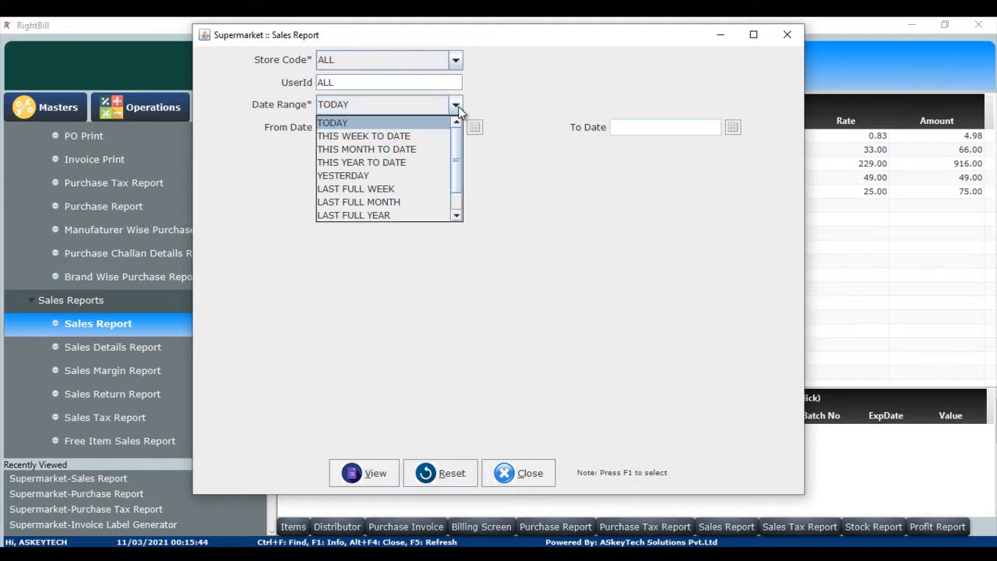
pyautogui.click(425, 132)
# View the sales report and close its window.
pyautogui.click(371, 483)
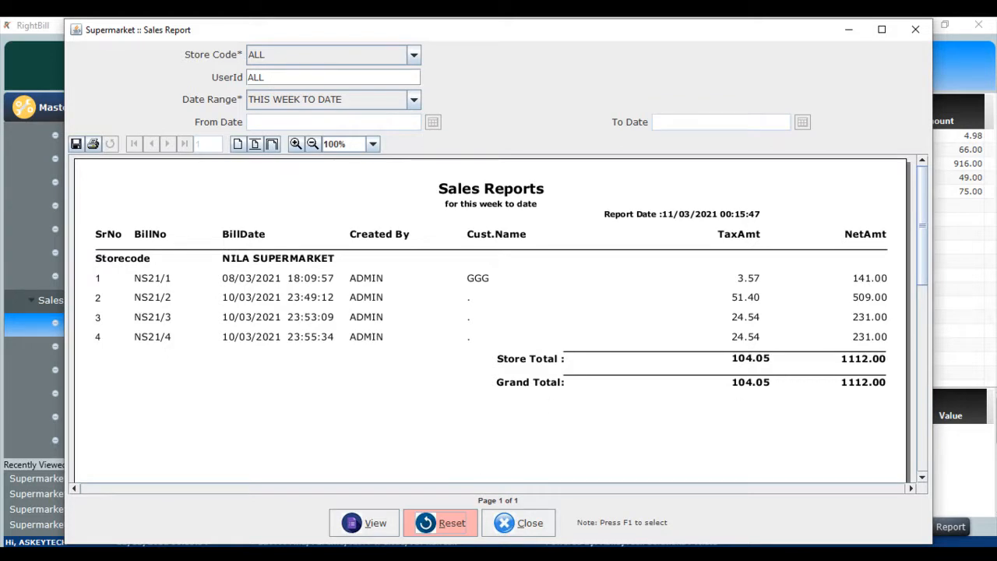
pyautogui.click(528, 524)
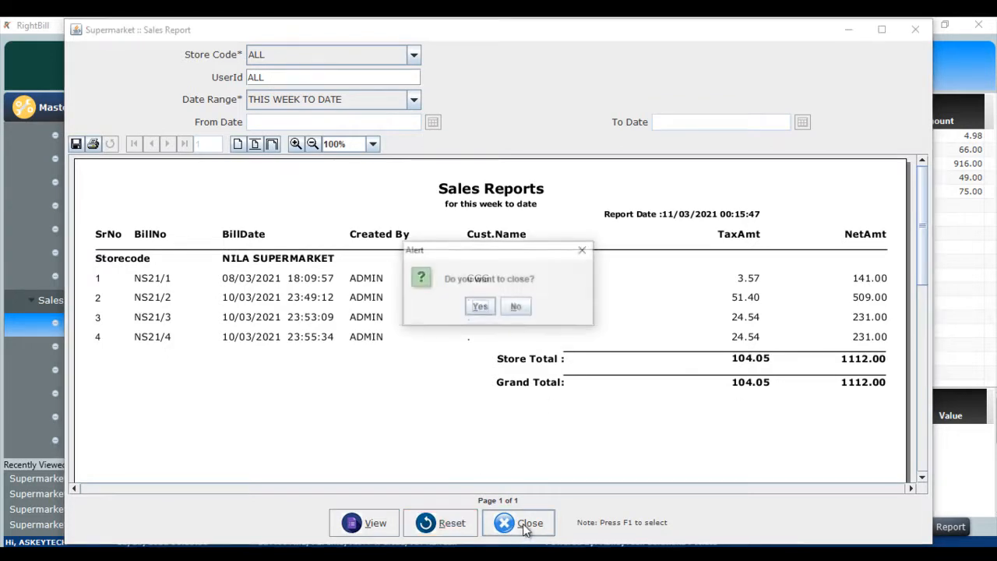
pyautogui.click(478, 308)
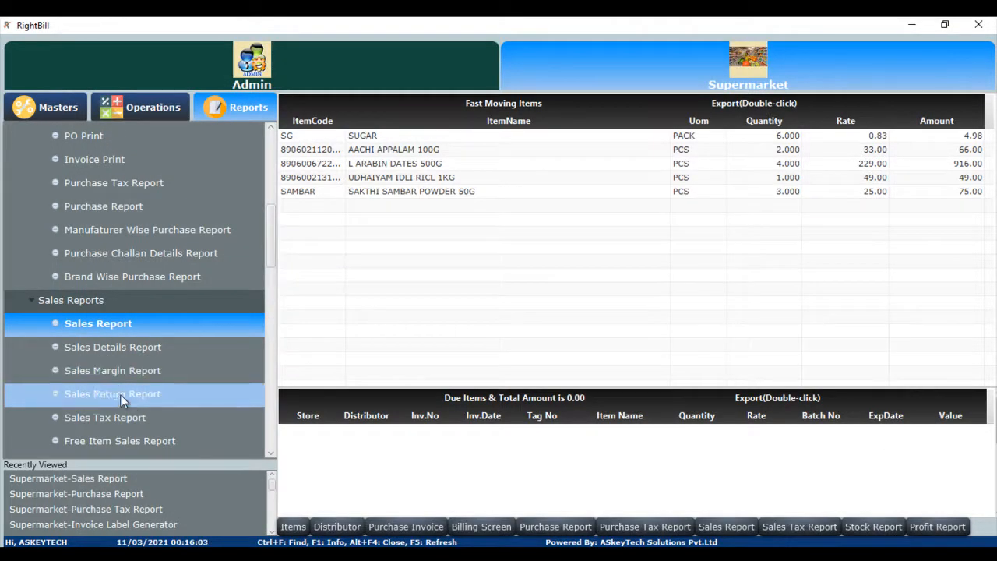
# Open the Sales Tax Report, view it for THIS WEEK TO DATE, and close it.
pyautogui.click(120, 419)
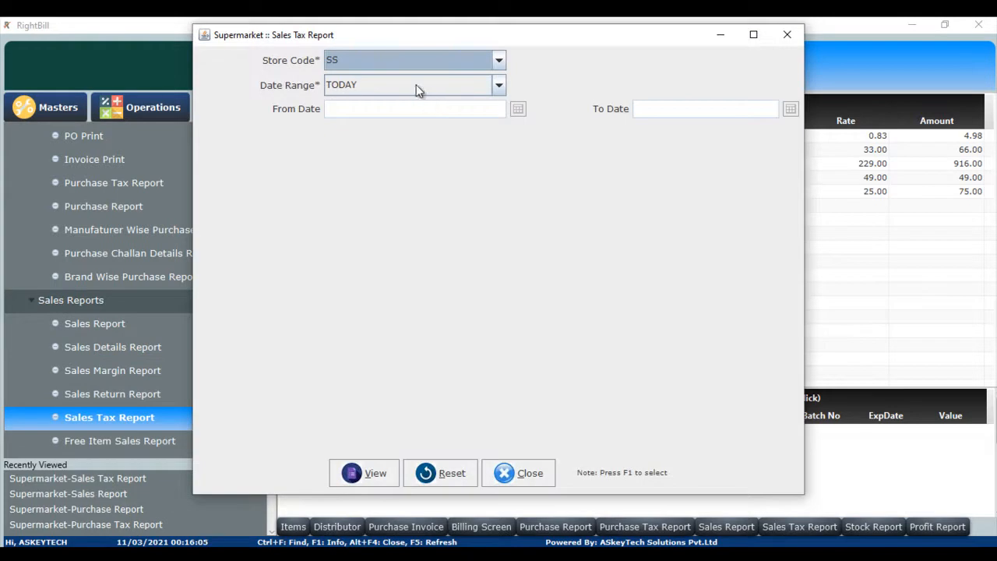
pyautogui.click(498, 85)
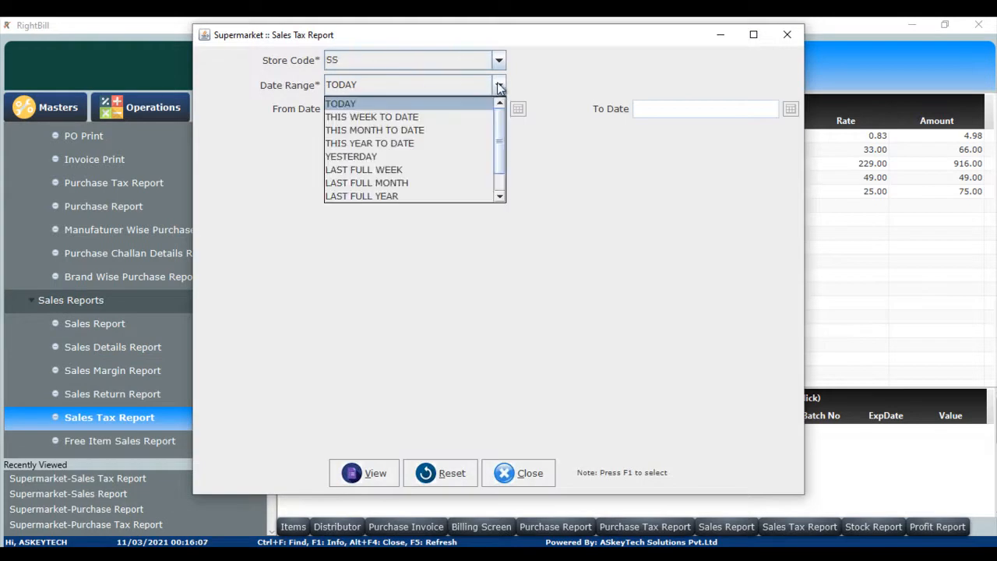
pyautogui.click(417, 118)
pyautogui.click(366, 474)
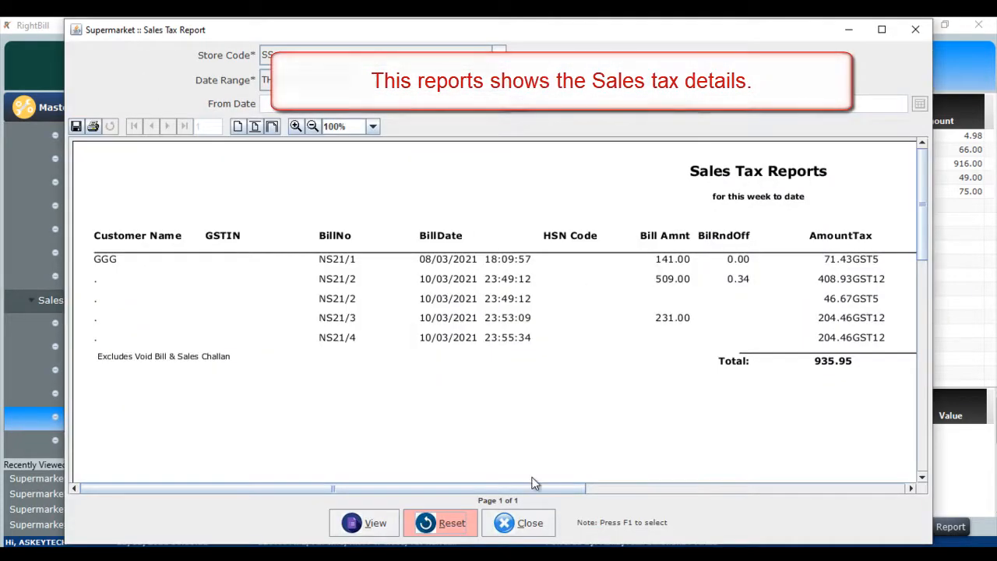
pyautogui.click(533, 527)
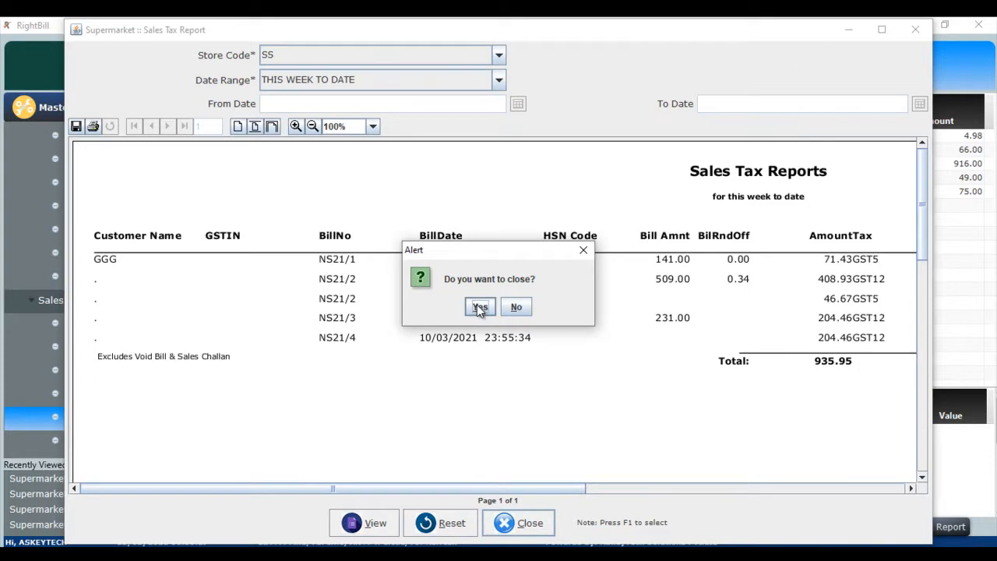
pyautogui.click(479, 308)
# Open the Profit Report, view it for all stores and items over SHOW ALL, and close it.
pyautogui.scroll(-5, 186, 340)
pyautogui.click(184, 343)
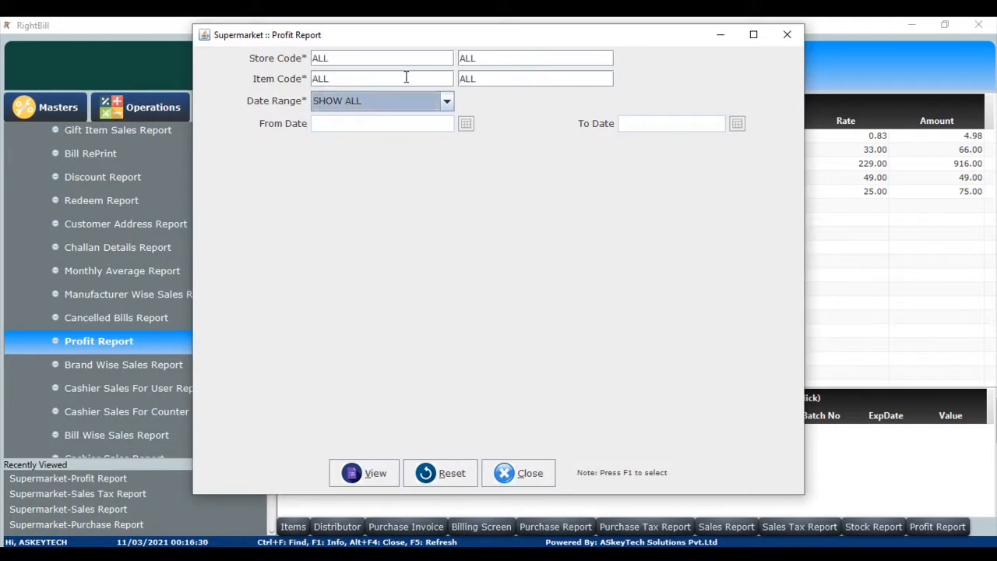
pyautogui.press('Return')
pyautogui.press('Return')
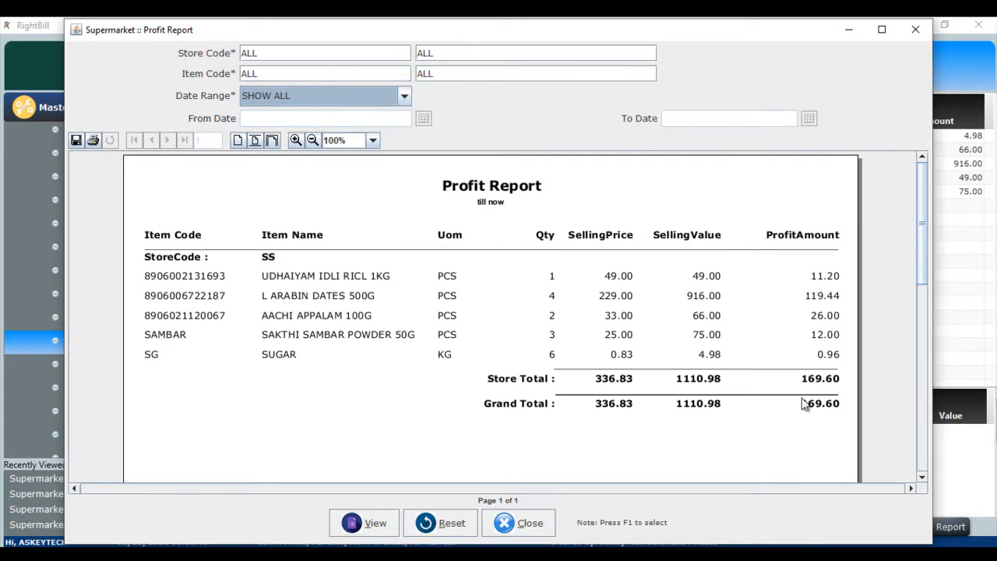
pyautogui.click(527, 522)
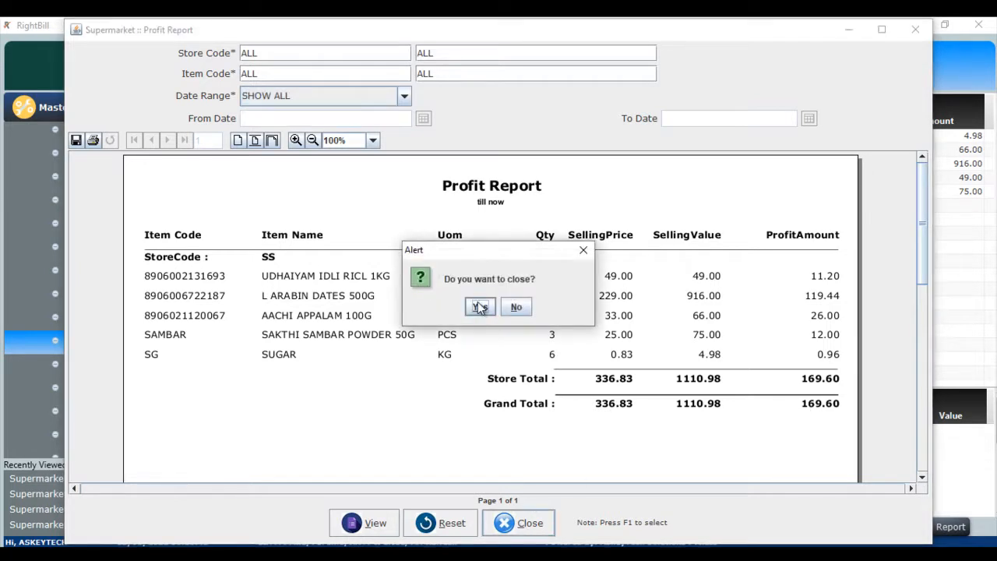
pyautogui.click(480, 307)
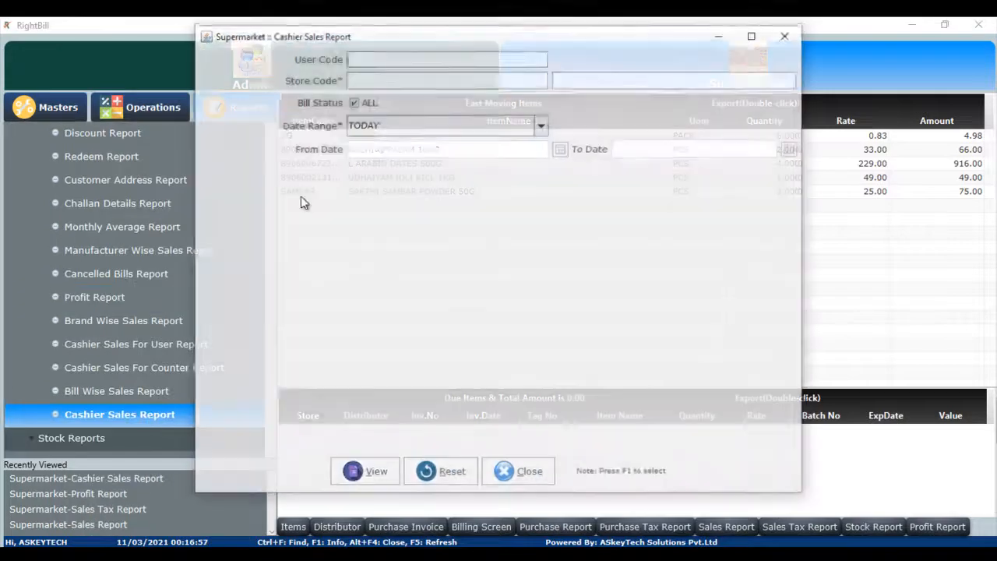
# Set the Cashier Sales Report to user and store codes ALL with date range THIS WEEK TO DATE.
pyautogui.press('Return')
pyautogui.press('Return')
pyautogui.press('Return')
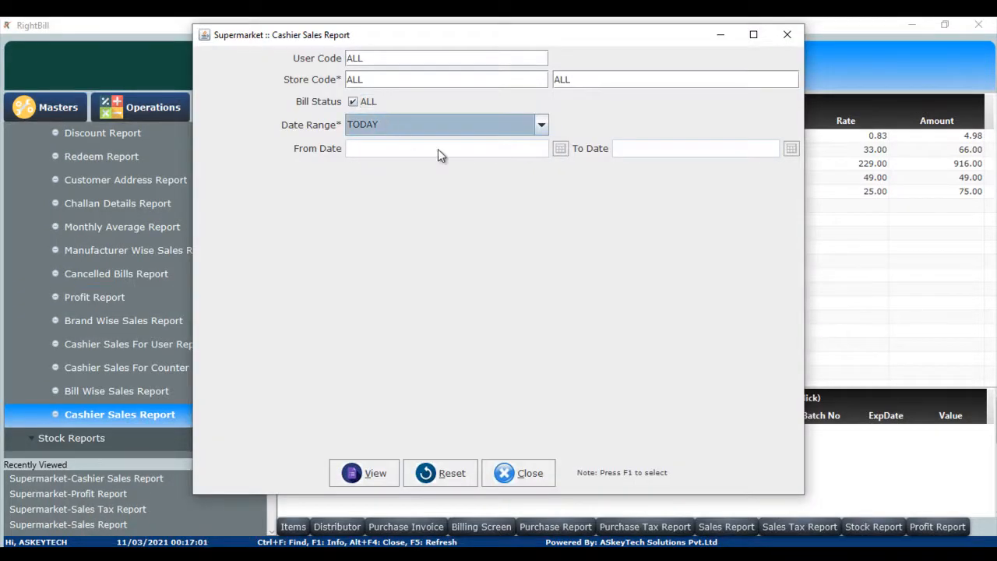
pyautogui.click(541, 127)
pyautogui.click(498, 153)
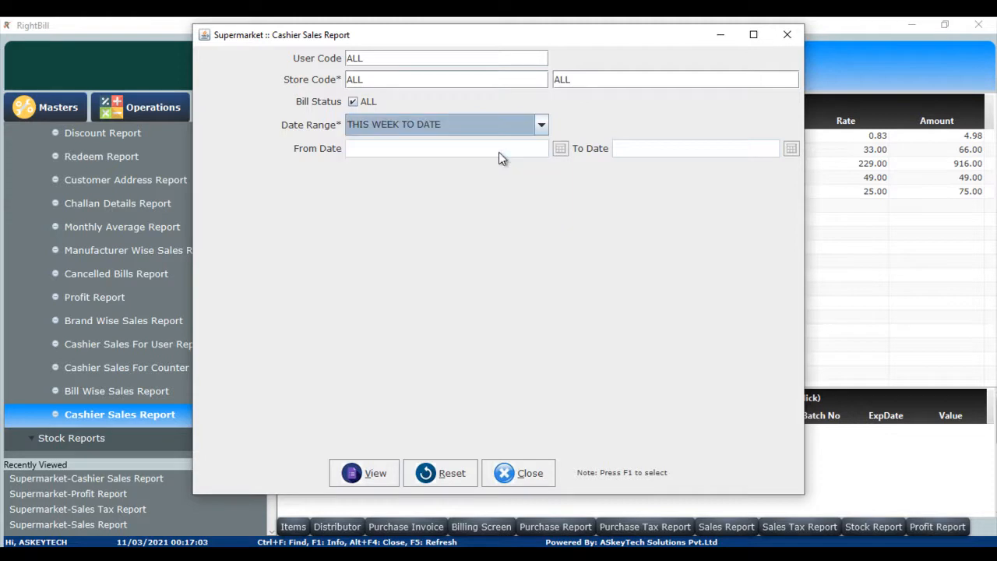
# View the cashier sales report in a maximized window and close it.
pyautogui.click(364, 471)
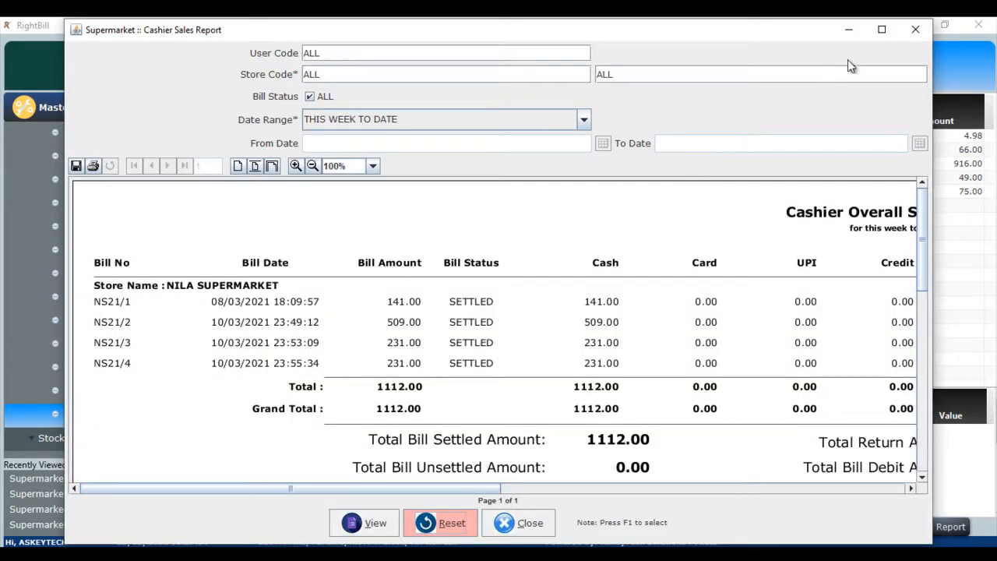
pyautogui.click(875, 33)
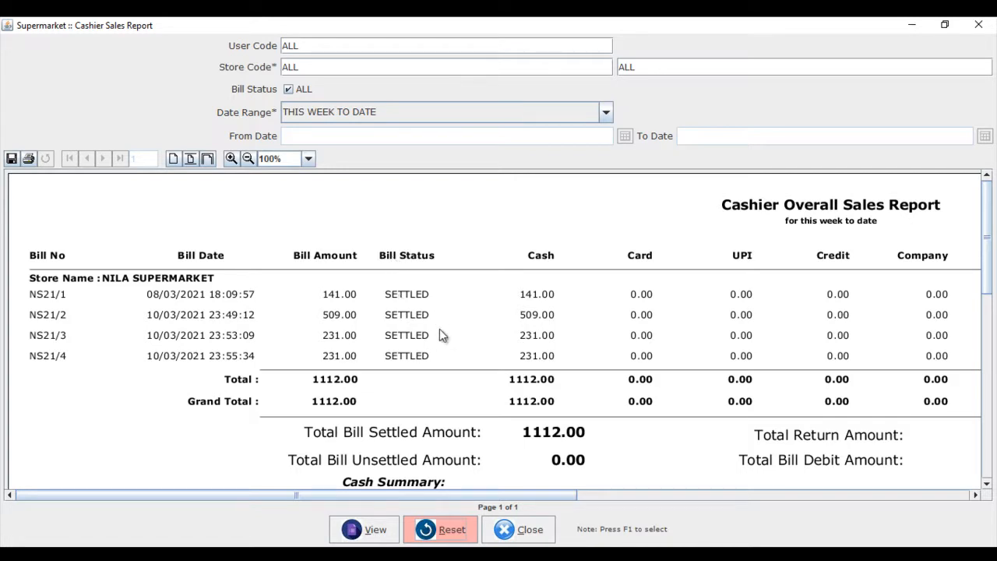
pyautogui.click(514, 532)
pyautogui.click(479, 306)
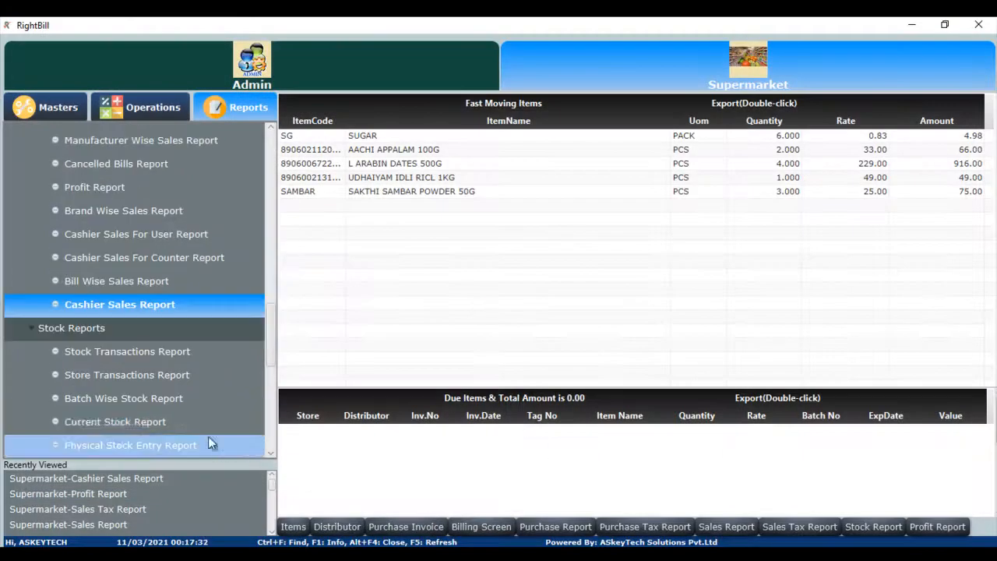
# Open the Current Stock Report from the stock reports.
pyautogui.click(197, 425)
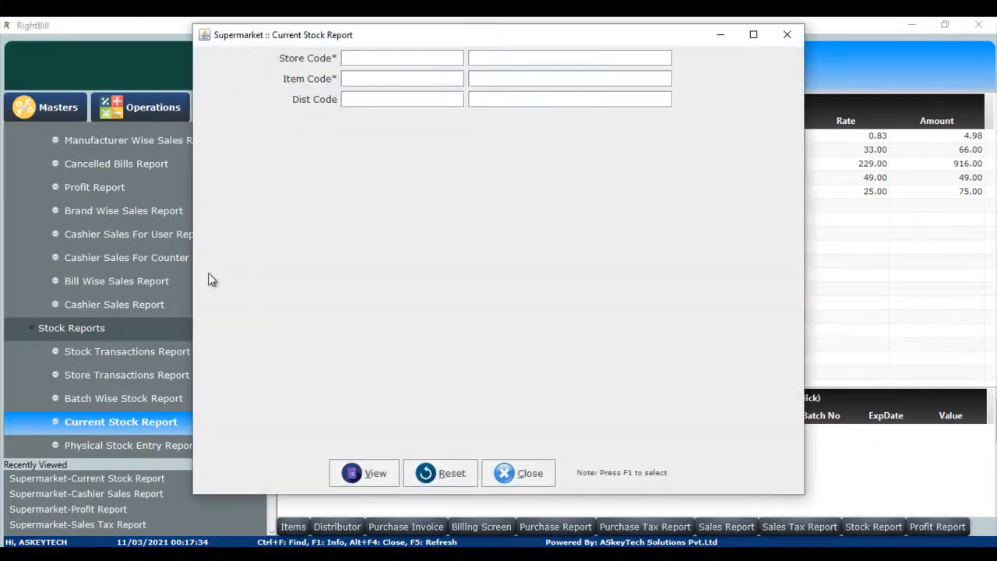
# View the Current Stock Report with store, item and distributor codes ALL, then close it.
pyautogui.press('Return')
pyautogui.press('Return')
pyautogui.press('Return')
pyautogui.press('Return')
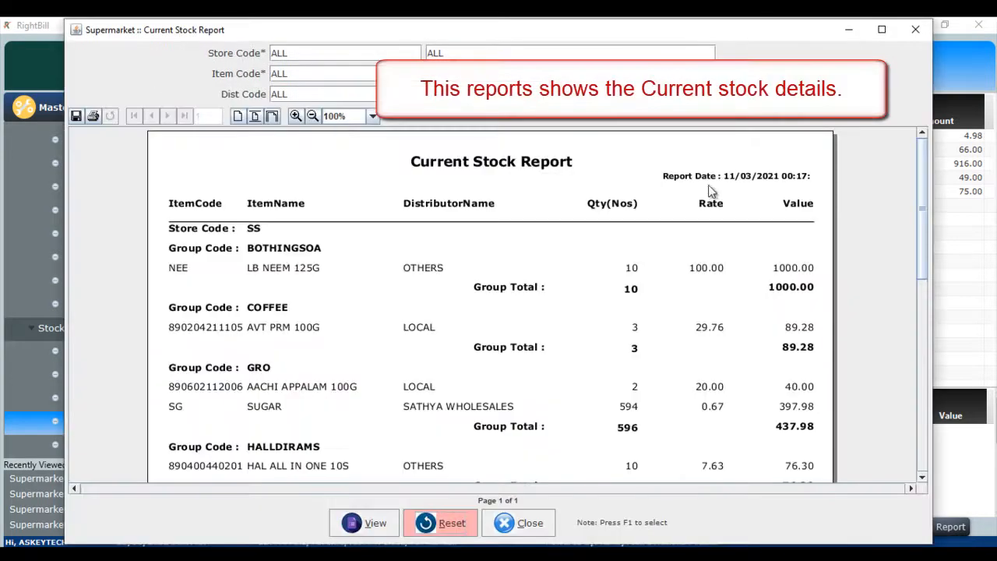
pyautogui.click(528, 523)
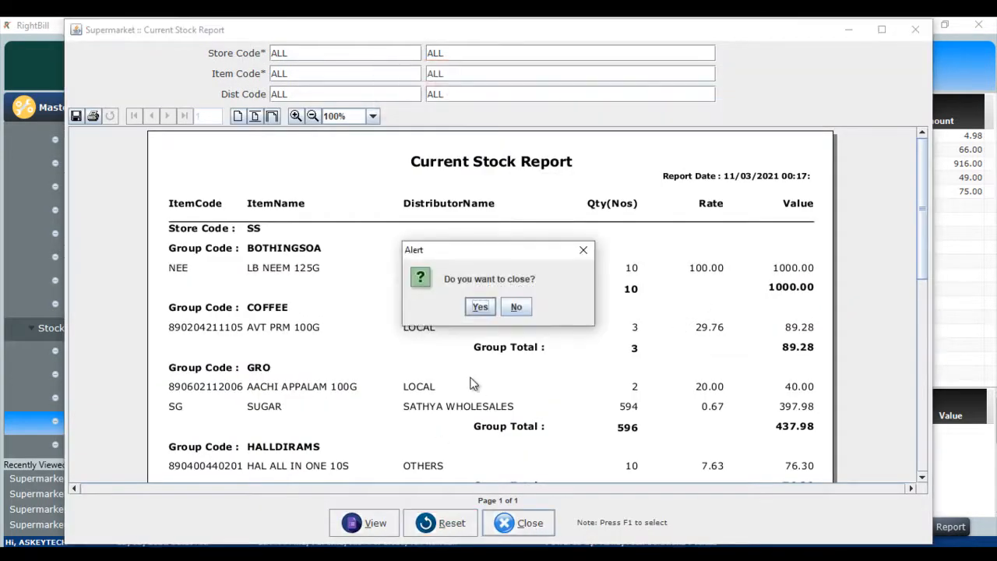
pyautogui.click(480, 308)
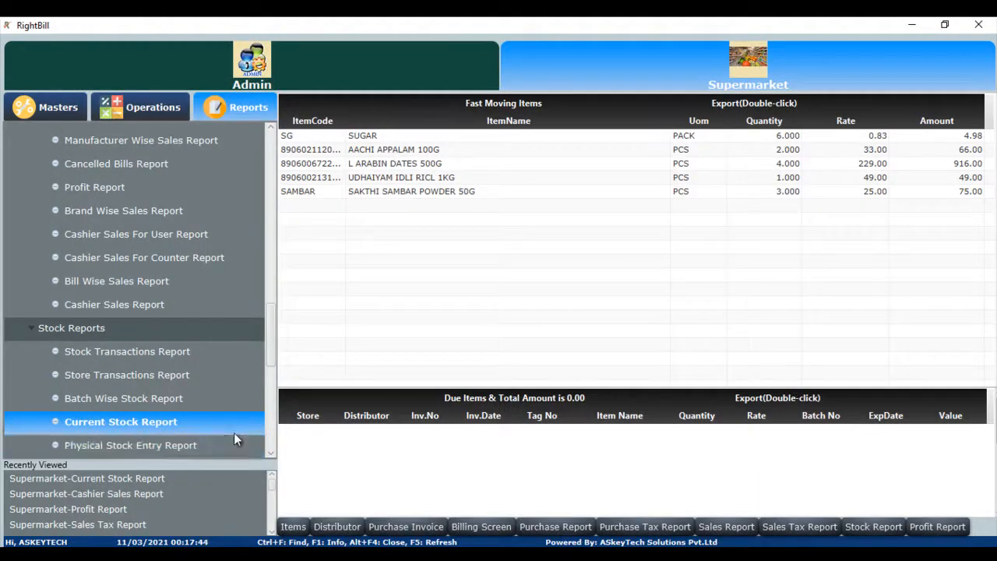
# View the Expense Report for ledger codes ALL with date range THIS WEEK TO DATE.
pyautogui.scroll(-5, 140, 376)
pyautogui.click(140, 376)
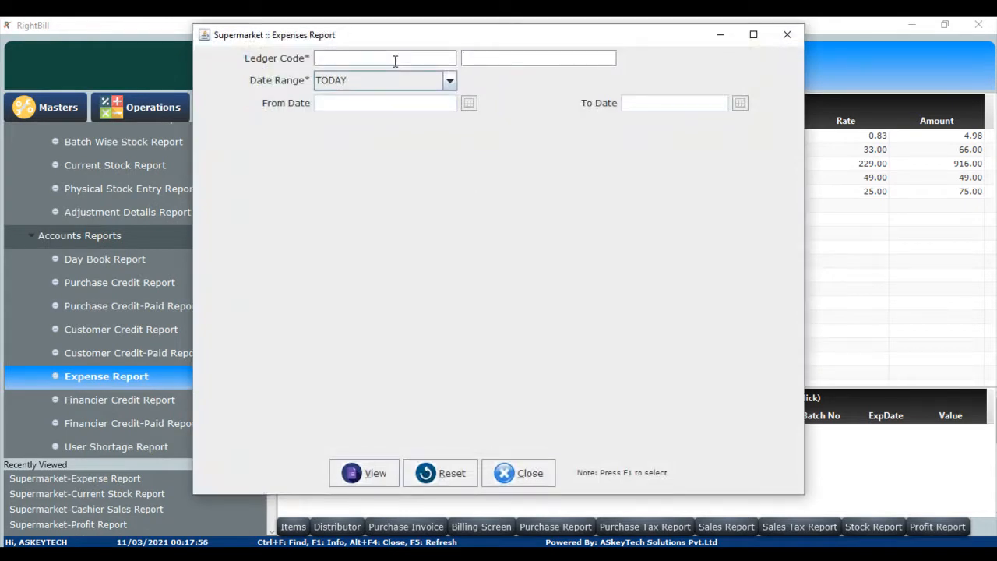
pyautogui.press('Return')
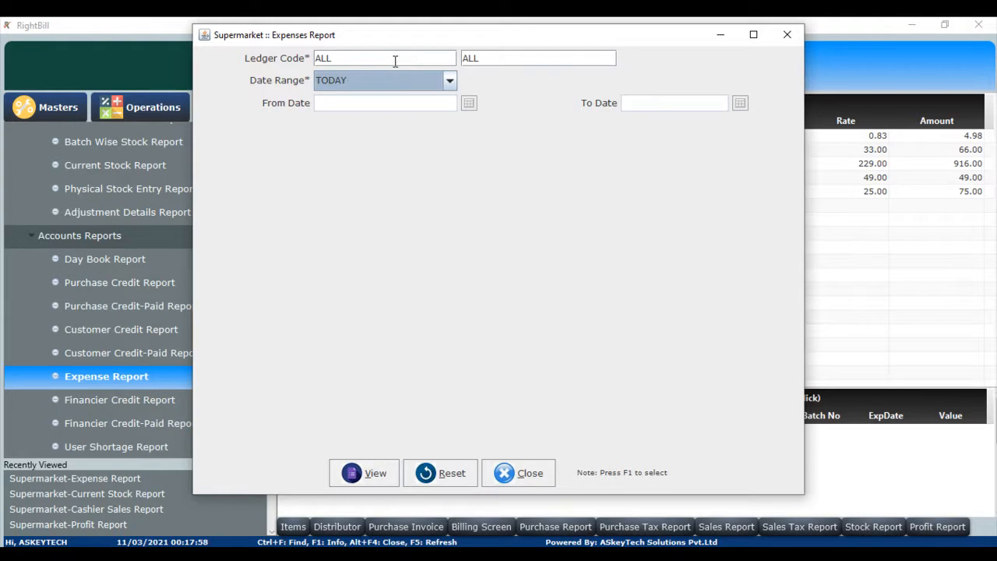
pyautogui.click(443, 81)
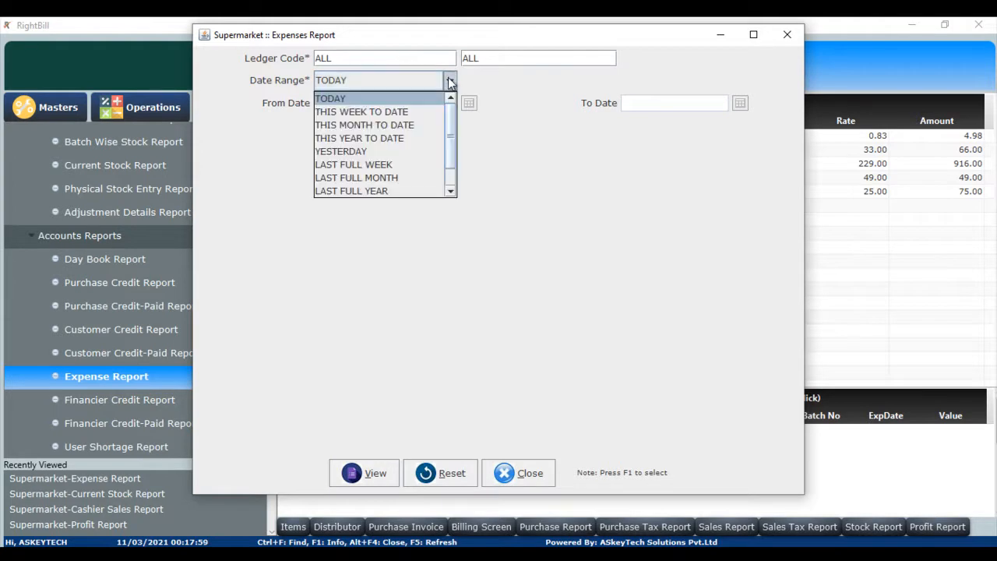
pyautogui.click(416, 110)
pyautogui.click(375, 473)
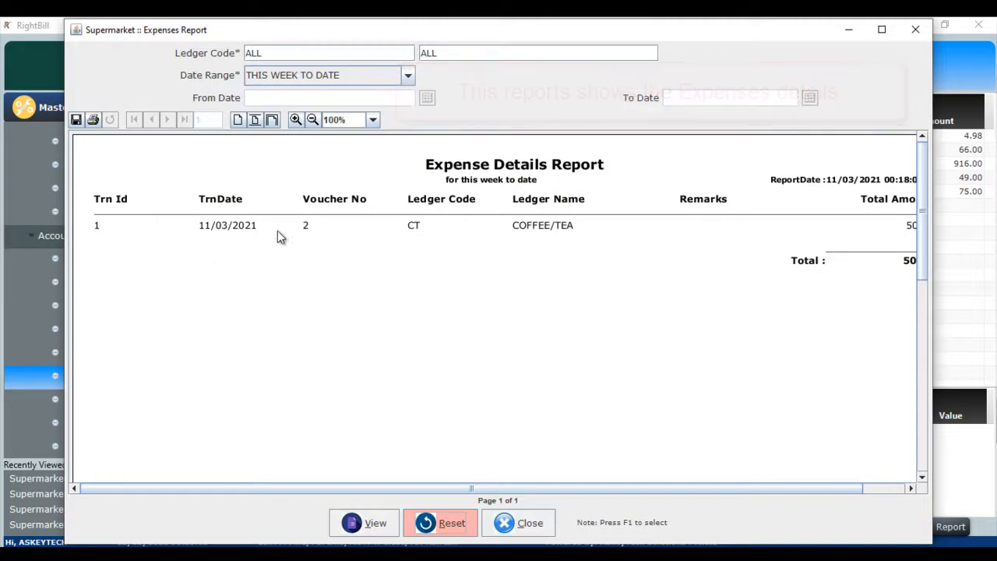
# Close the Expenses Report window, confirming the close.
pyautogui.click(534, 517)
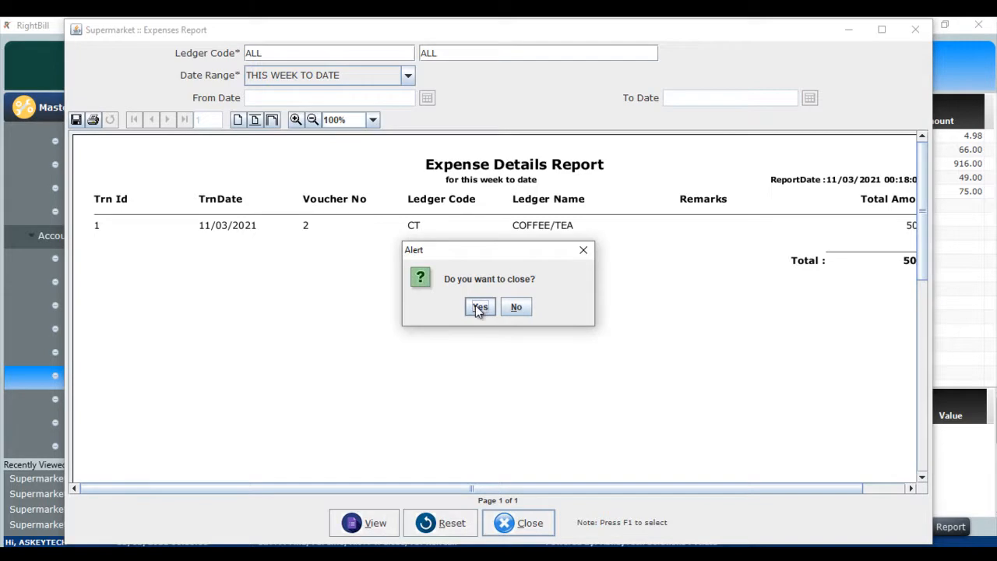
pyautogui.click(478, 307)
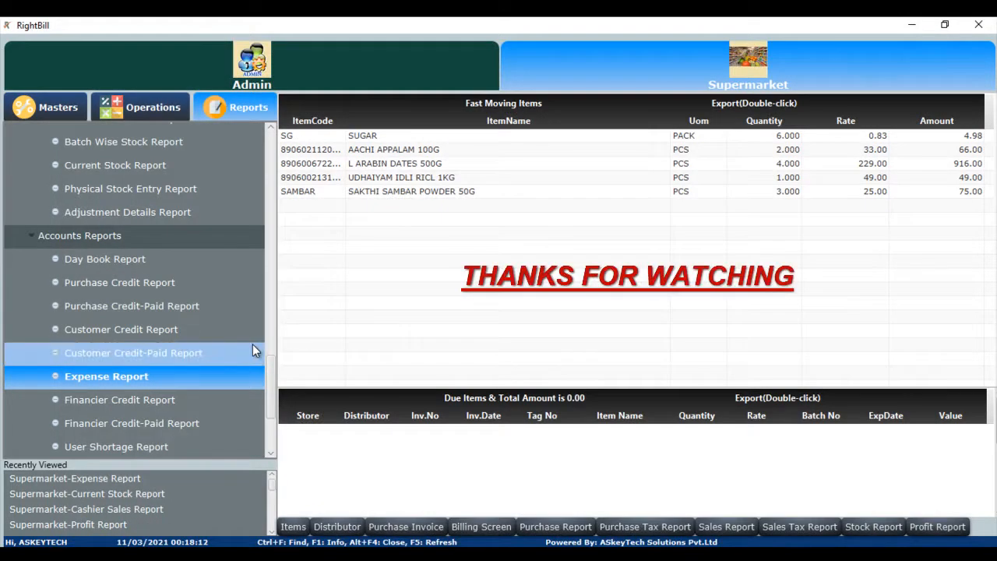